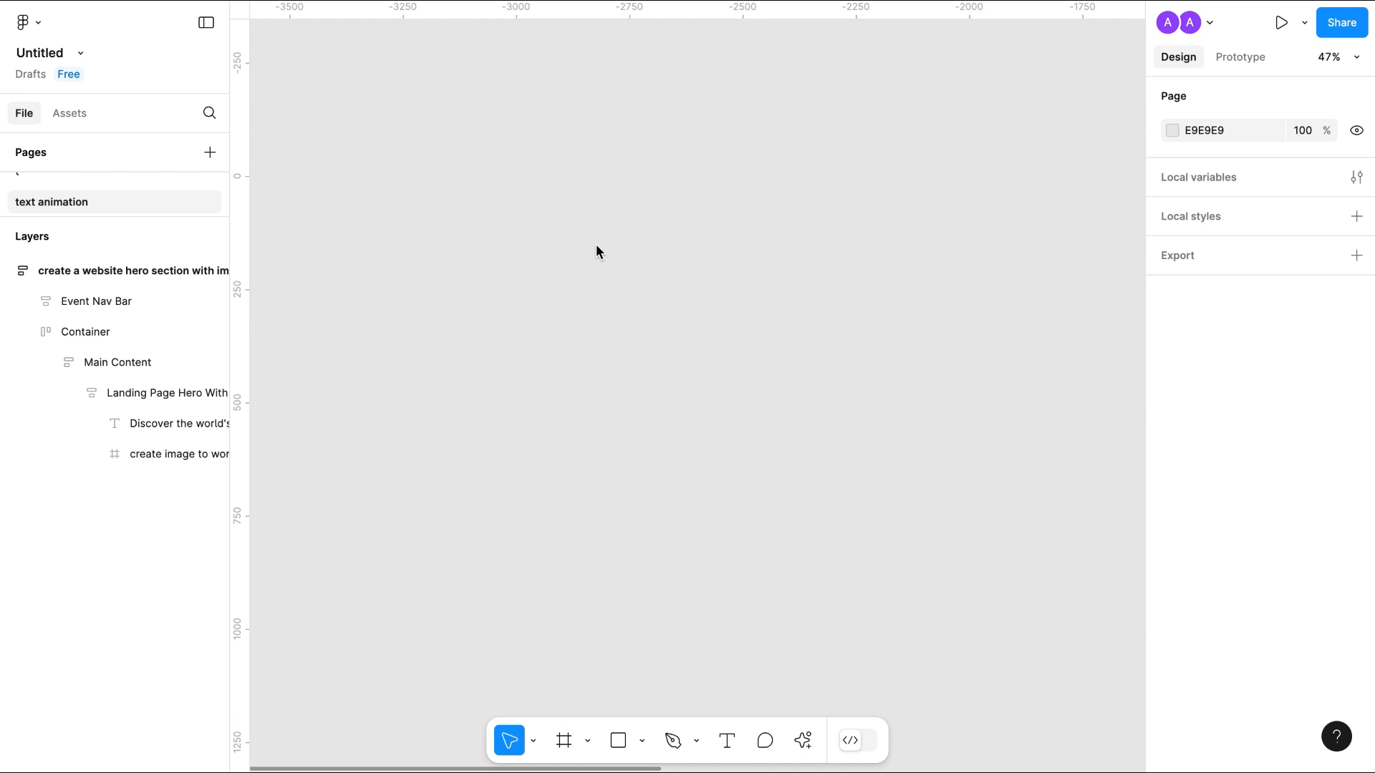
- Paste the headline "Discover the world's most beautiful places" onto the canvas and place a duplicate of it directly below
key("ctrl+v")
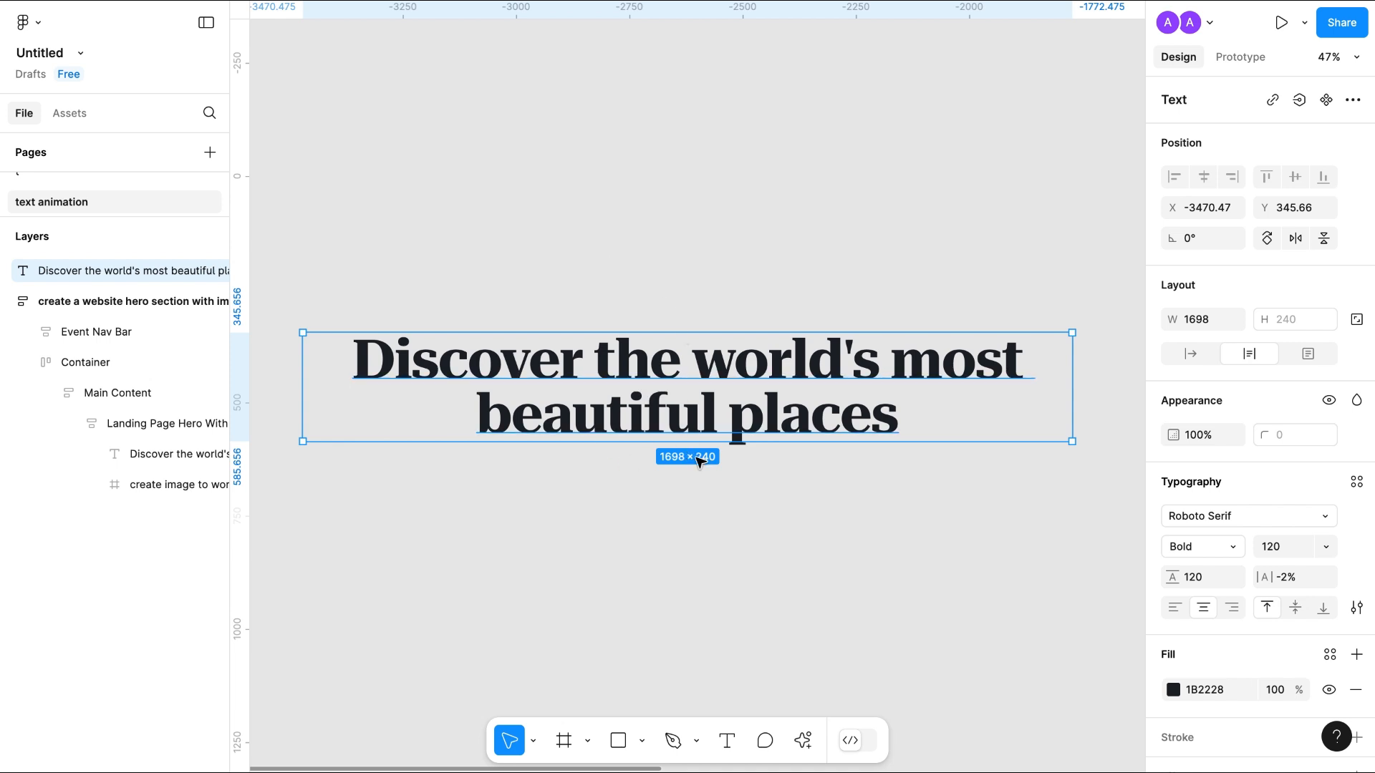
scroll(700, 462, "down", 2)
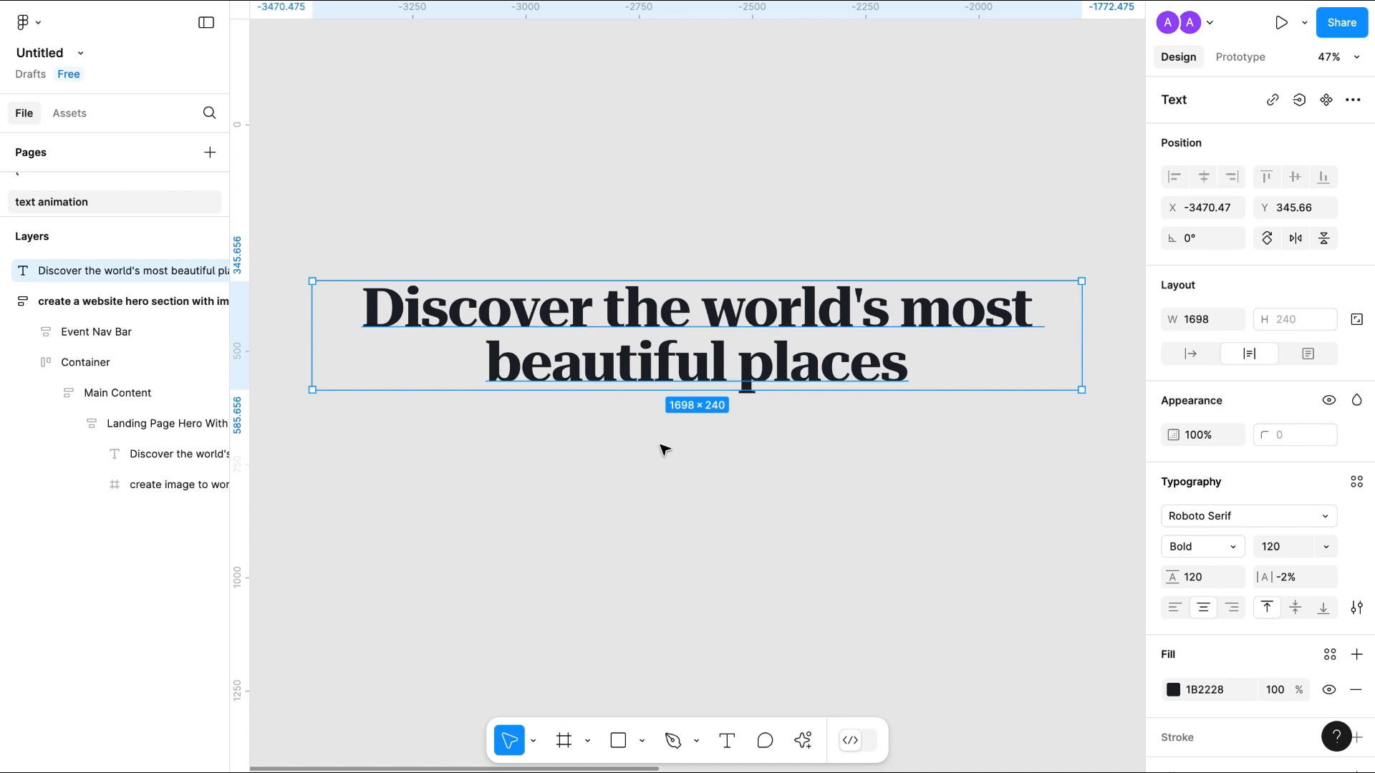
scroll(644, 330, "right", 1)
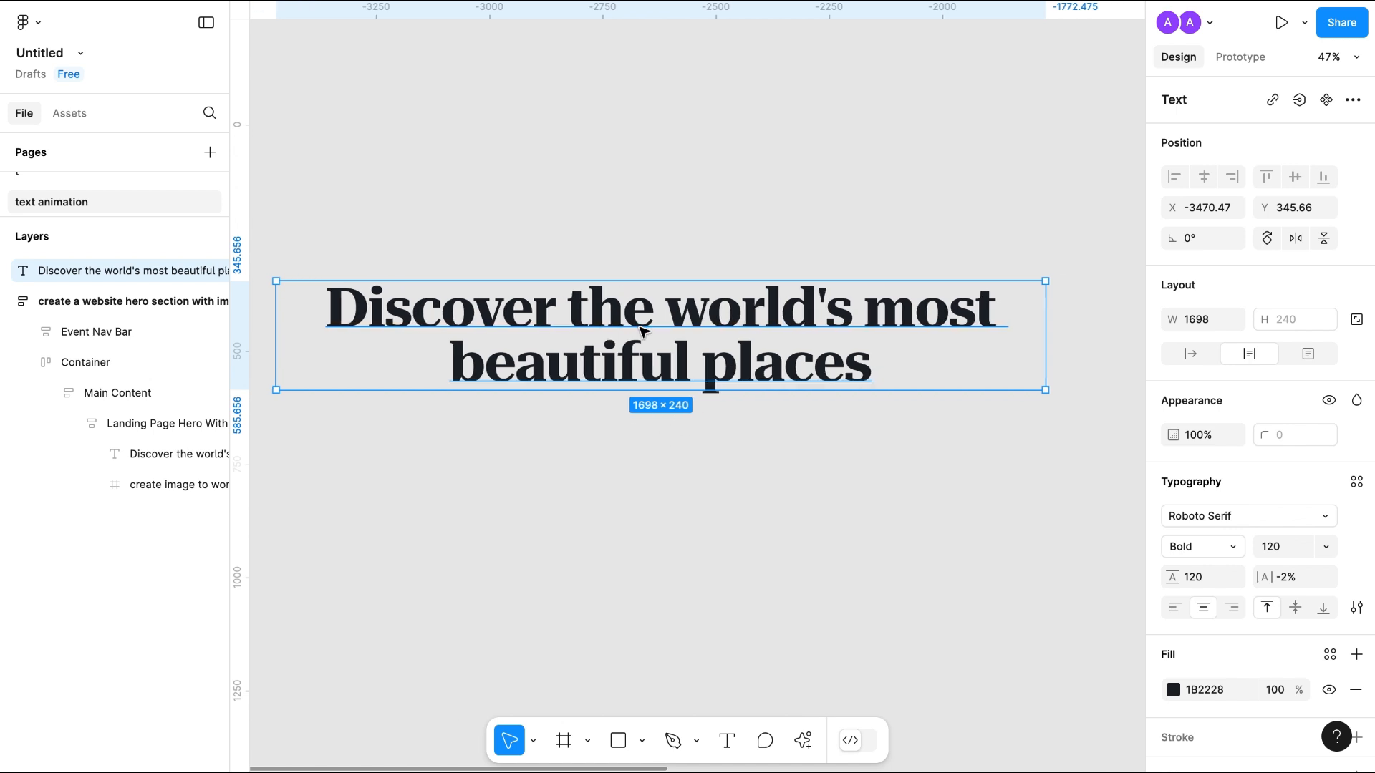
scroll(643, 331, "left", 1)
scroll(644, 331, "down", 1)
key("ctrl+d")
left_click_drag(614, 308, 648, 466)
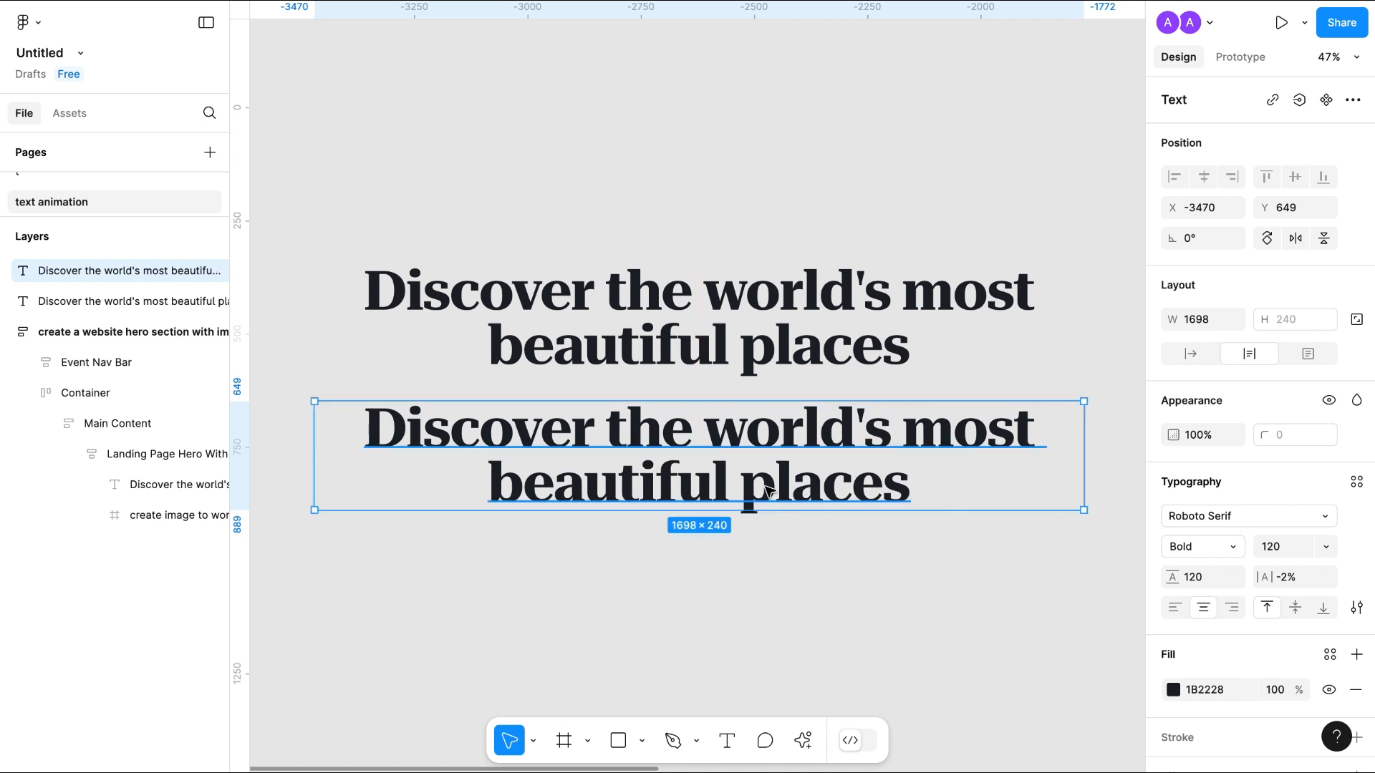
- Reduce the duplicate headline to the word "places" and narrow its text box to about 493 wide
double_click(740, 484)
left_click_drag(735, 480, 362, 423)
key("BackSpace")
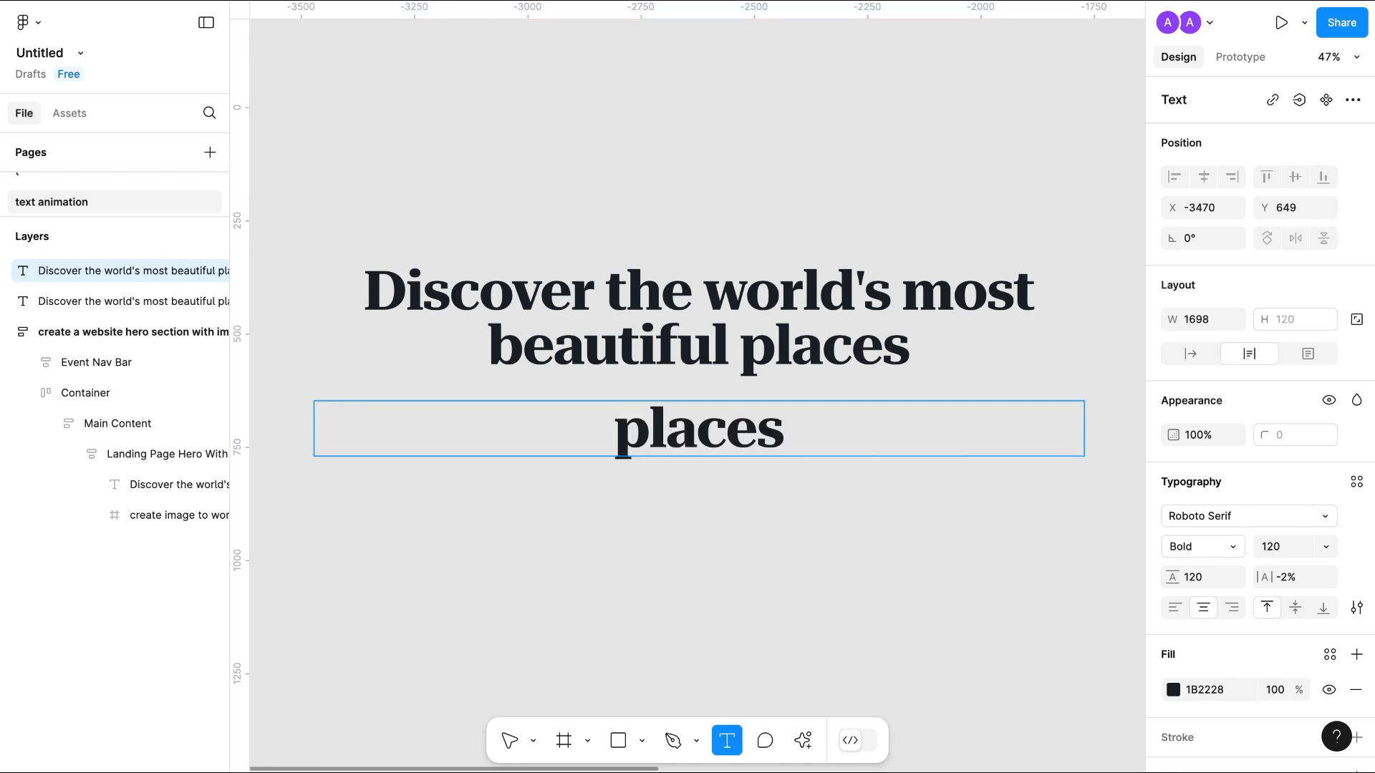
key("Escape")
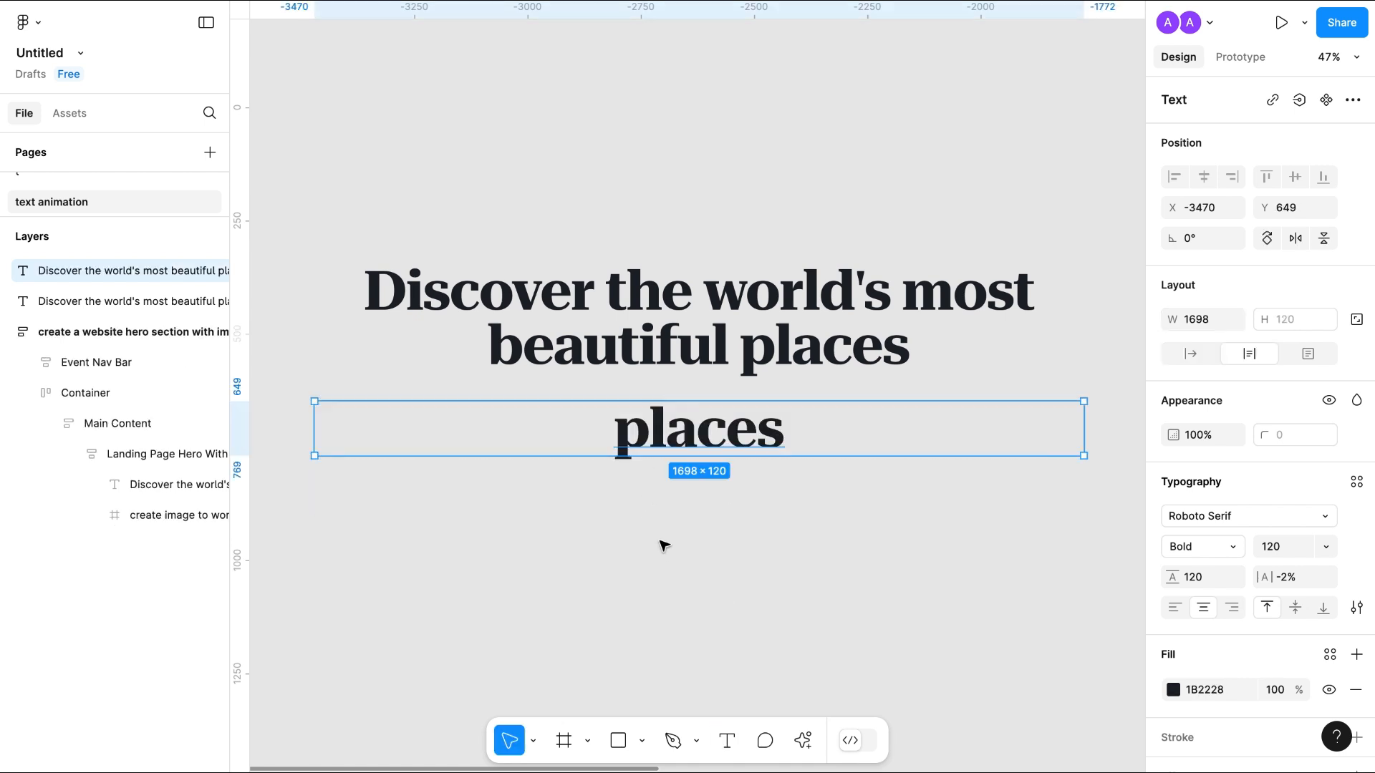
left_click_drag(315, 430, 860, 456)
- Delete the word "places" from the end of the original headline
double_click(812, 354)
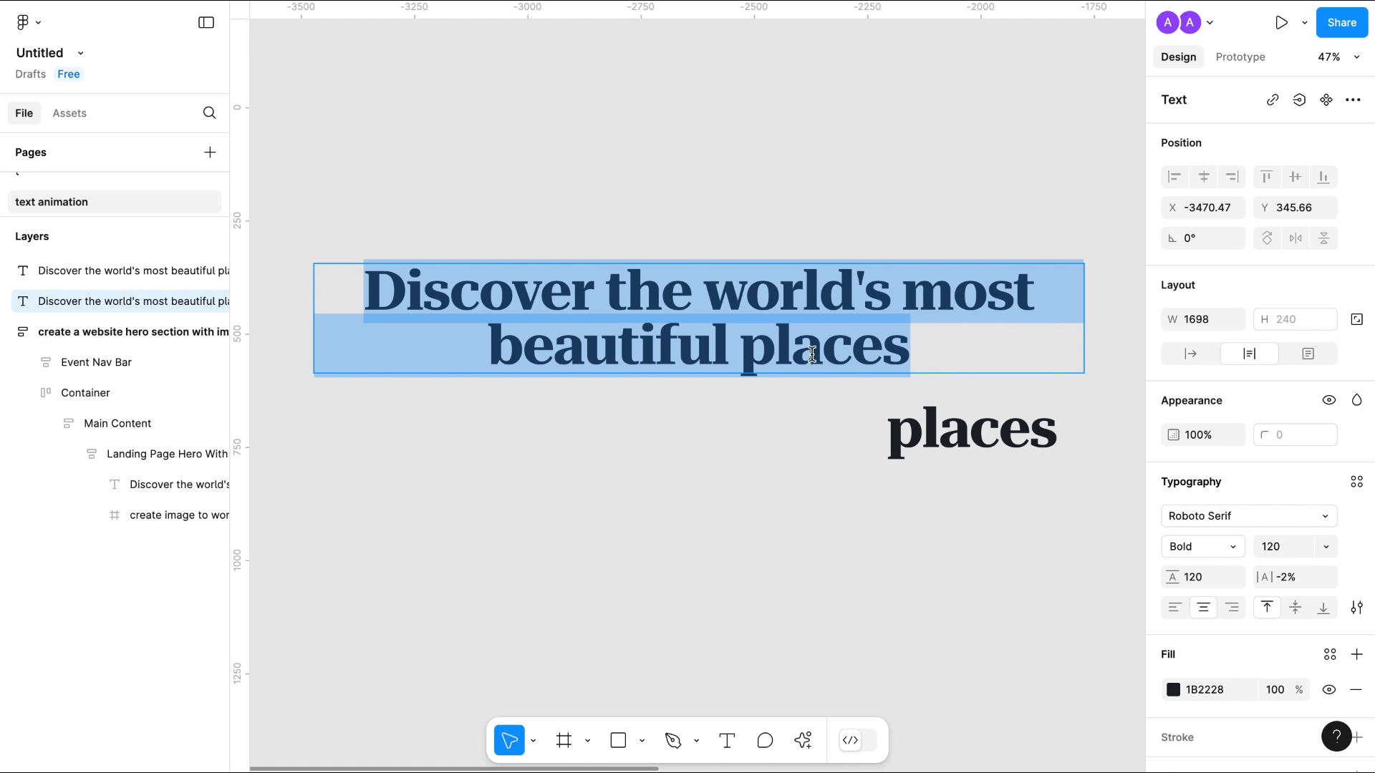
left_click(914, 349)
key("BackSpace")
key("BackSpace")
key("BackSpace")
key("BackSpace")
key("BackSpace")
key("BackSpace")
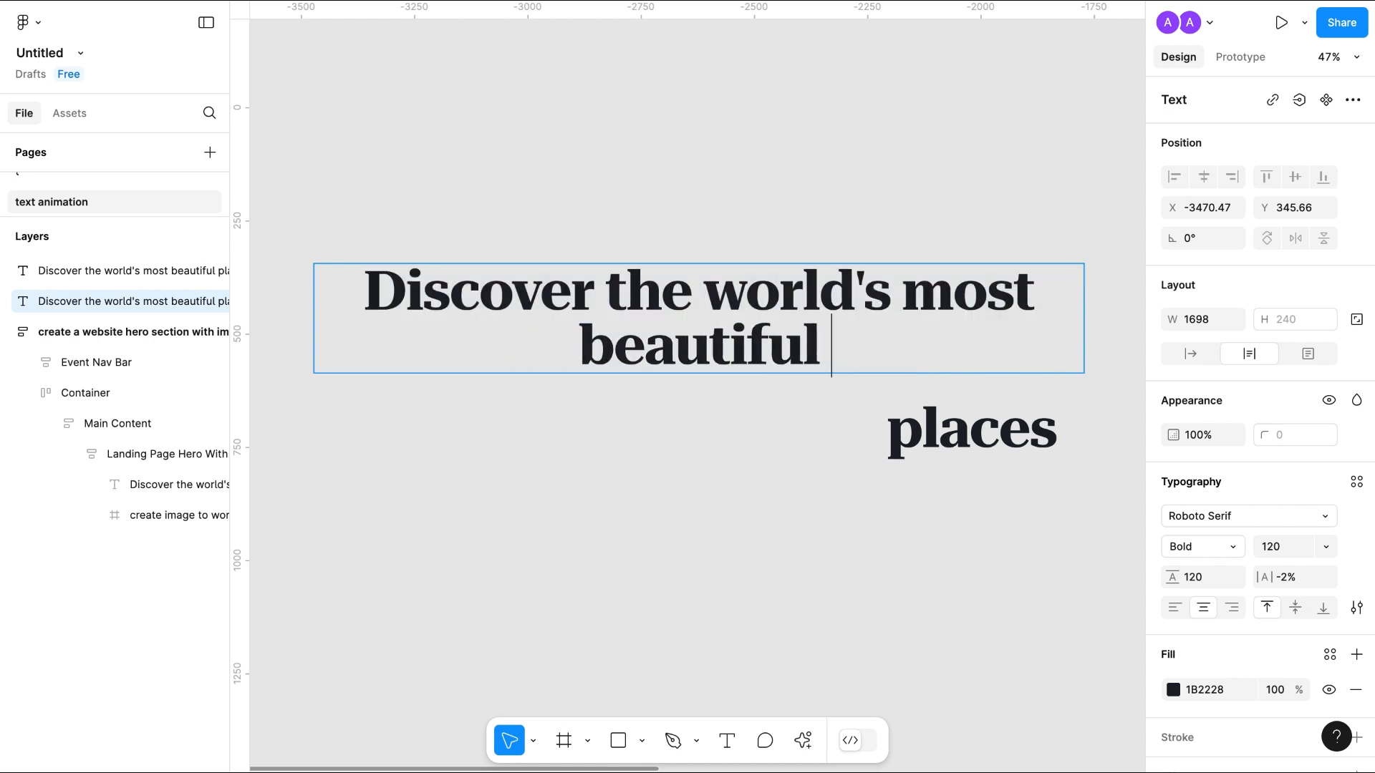
- Move the separate "places" text up beside "beautiful" so it lines up with the headline's second line
left_click(931, 430)
key("Return")
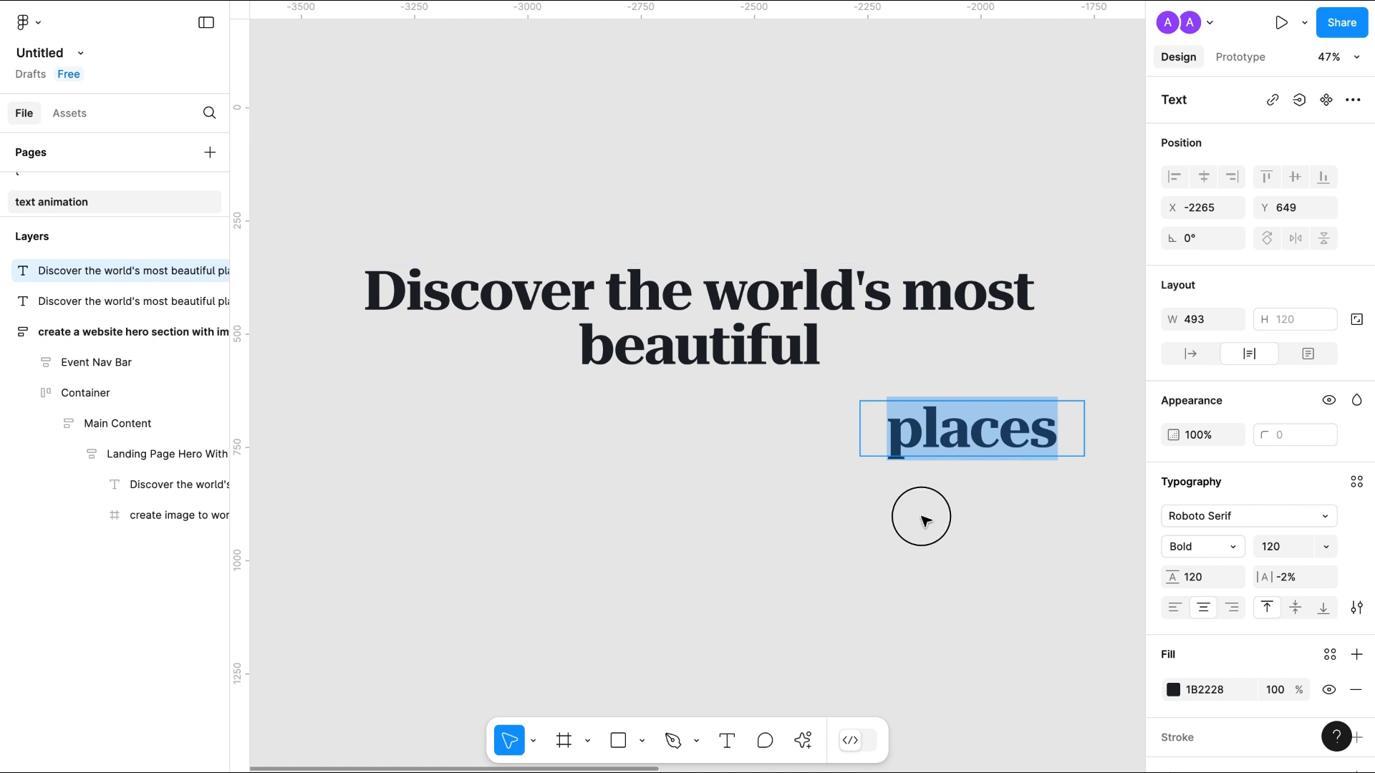
key("Escape")
left_click_drag(971, 438, 921, 348)
left_click(842, 459)
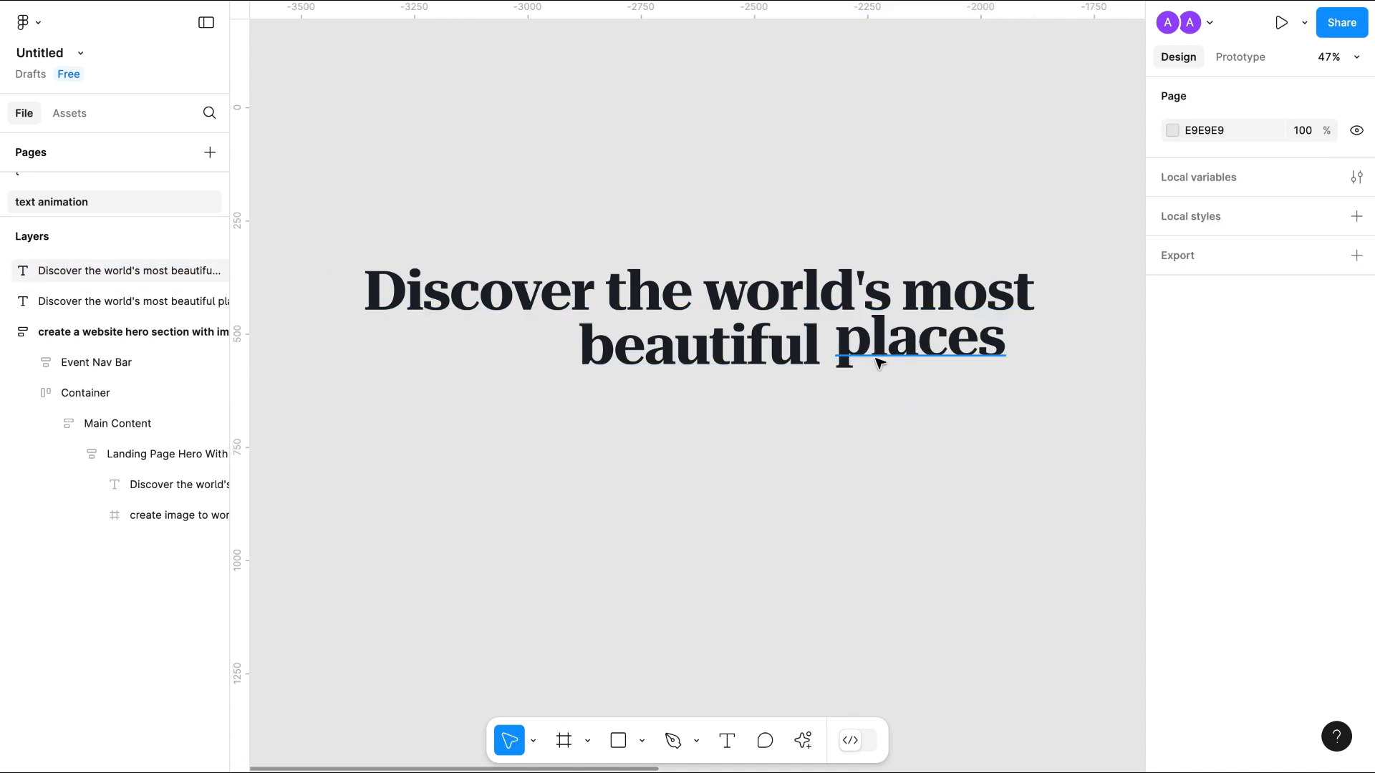
left_click_drag(353, 240, 1096, 421)
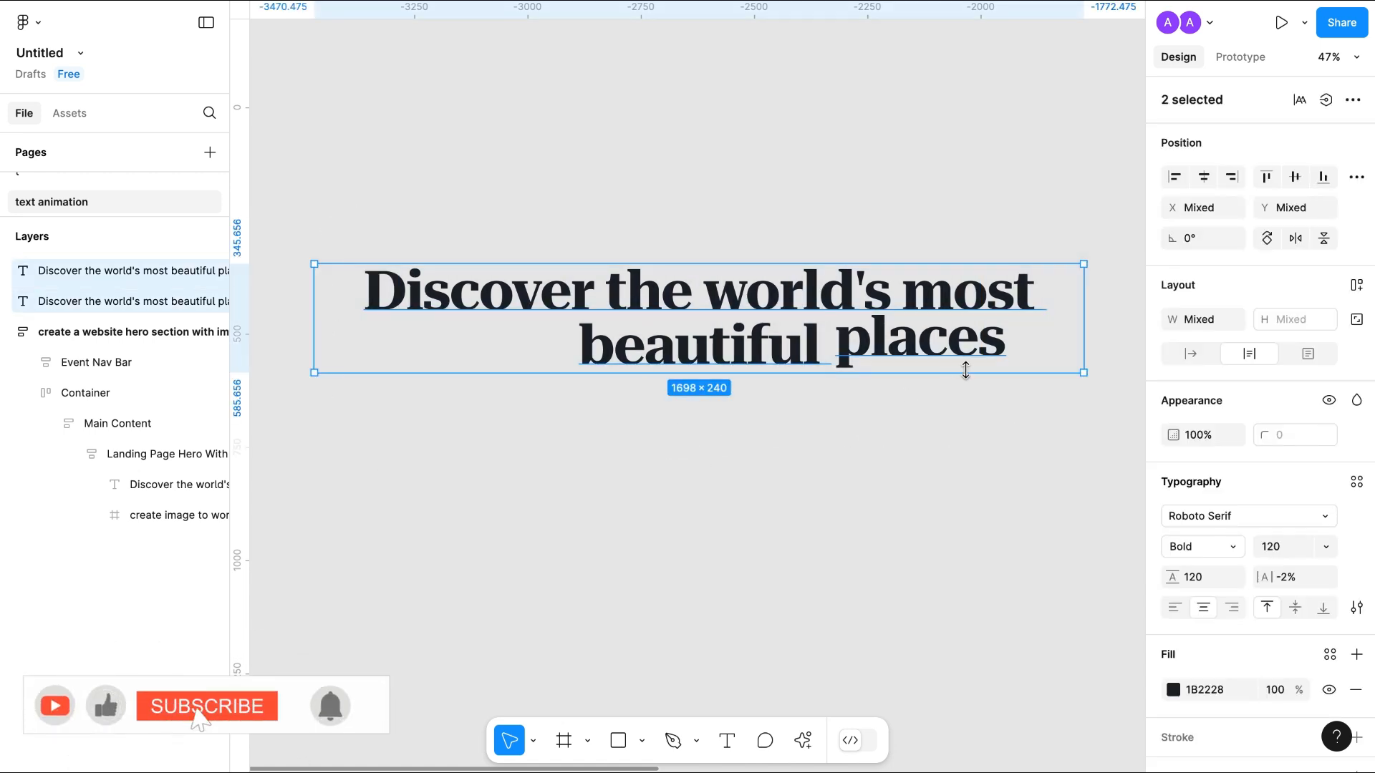
left_click_drag(922, 345, 923, 364)
left_click(925, 355)
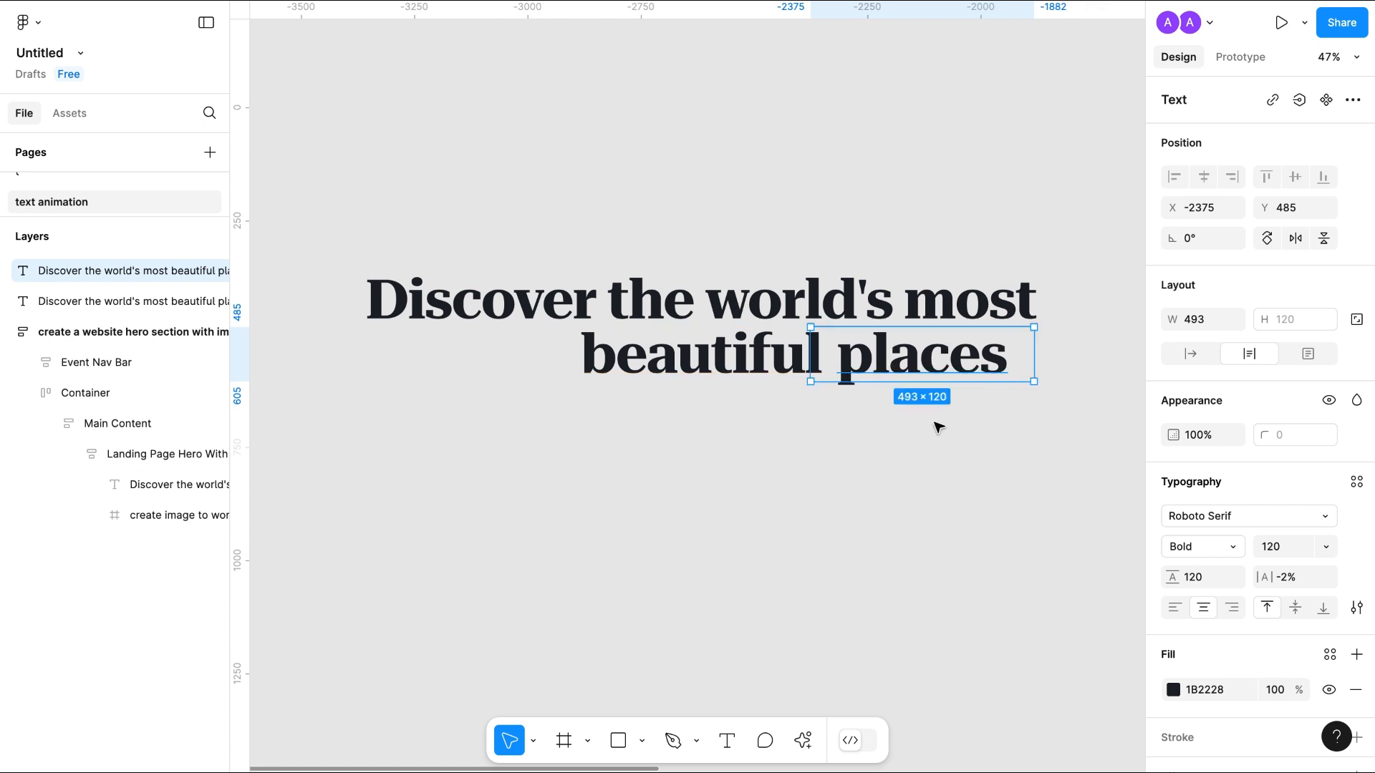
- Add the words "locations", "spot" and "scene" on separate lines beneath "places" in the same text box
double_click(962, 352)
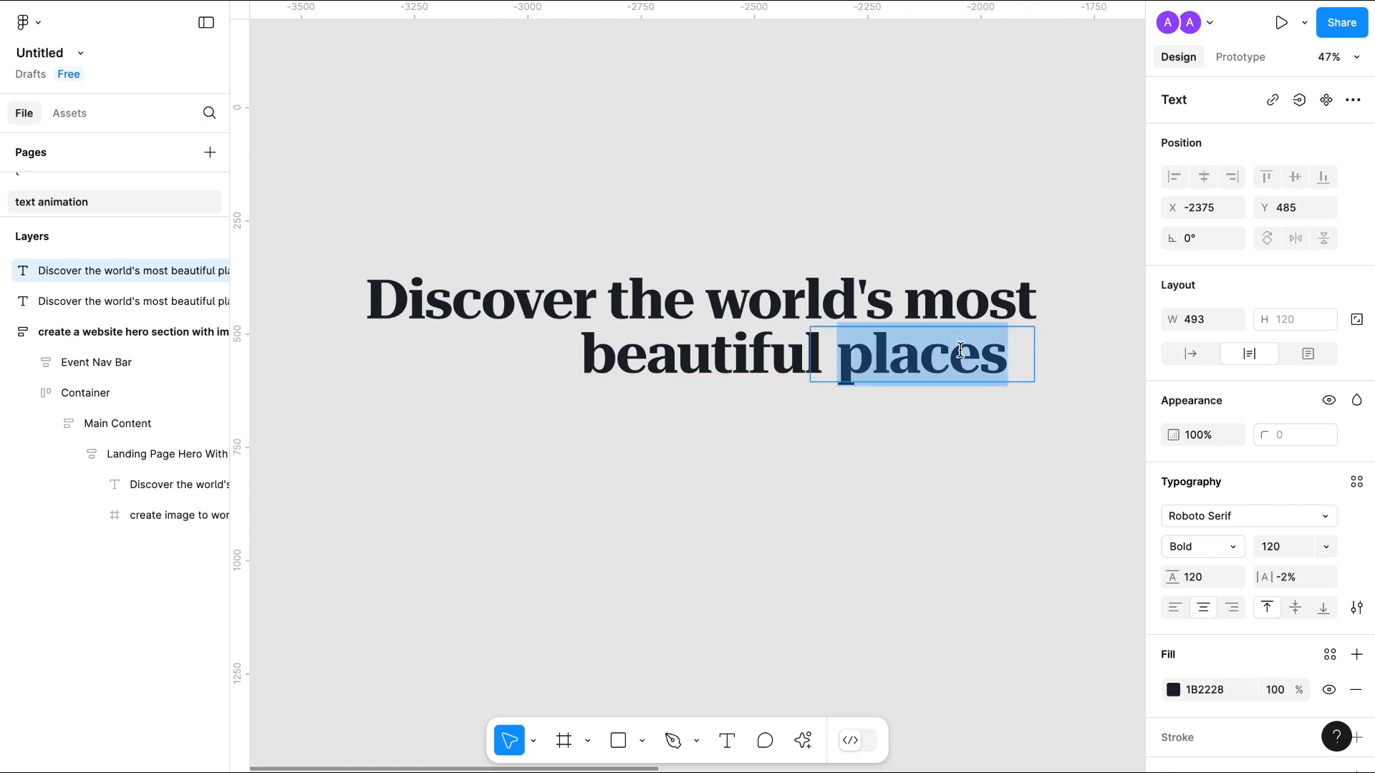
left_click(1012, 350)
key("Return")
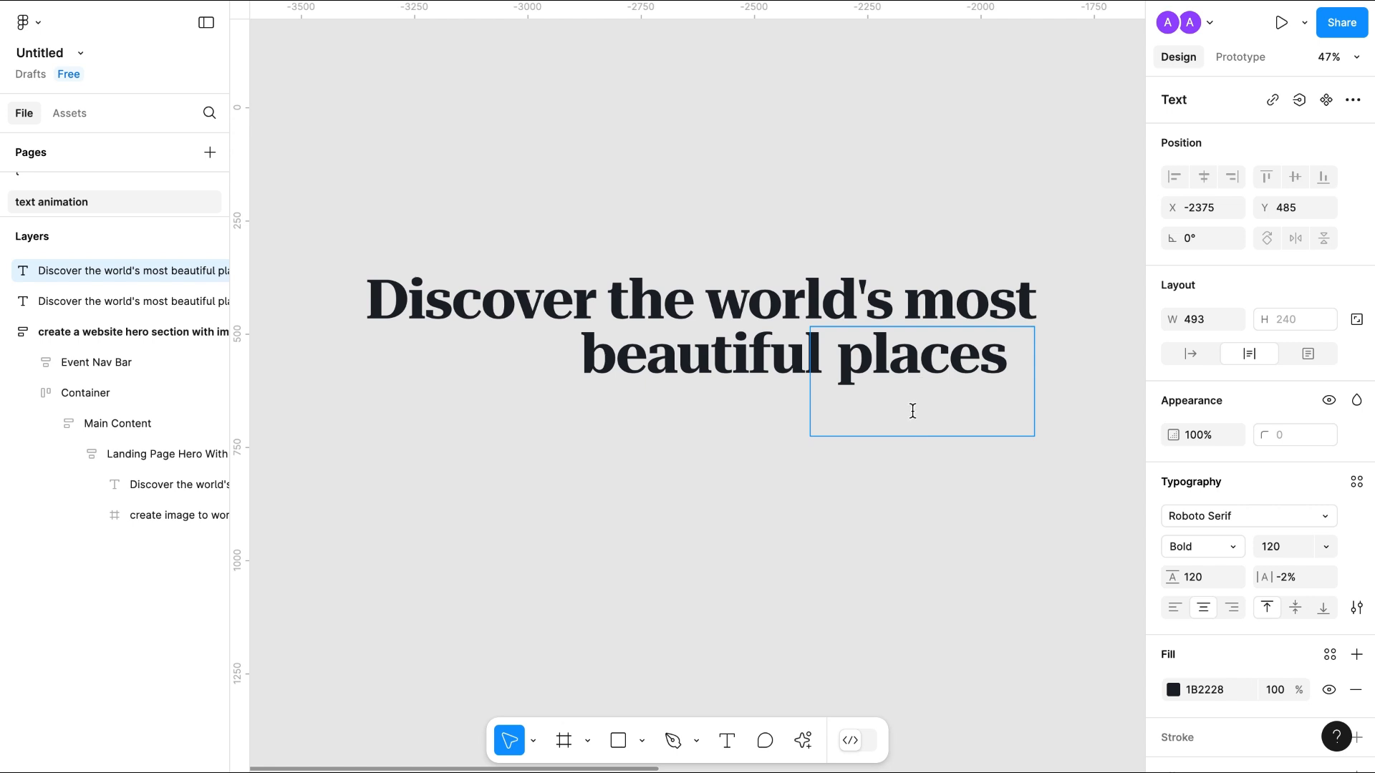
type("locat")
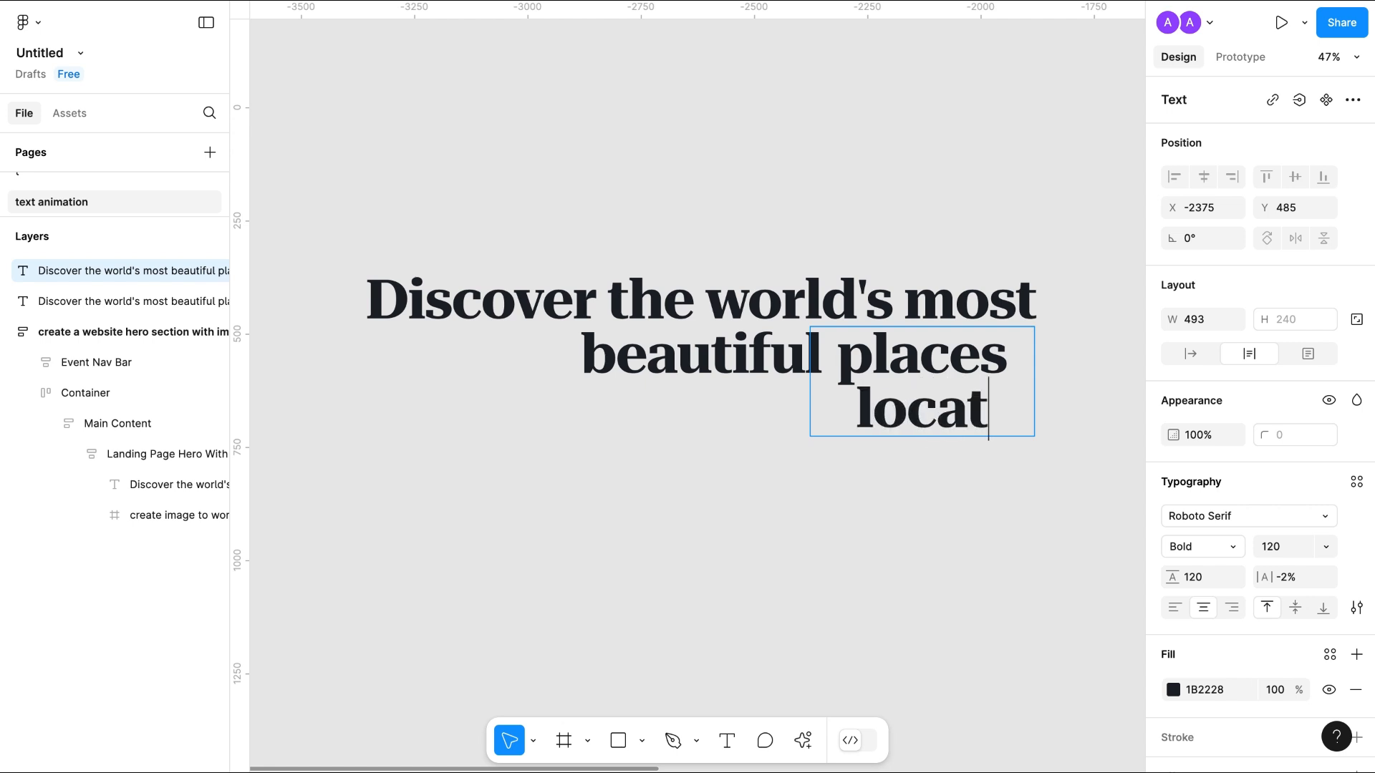
type("ions")
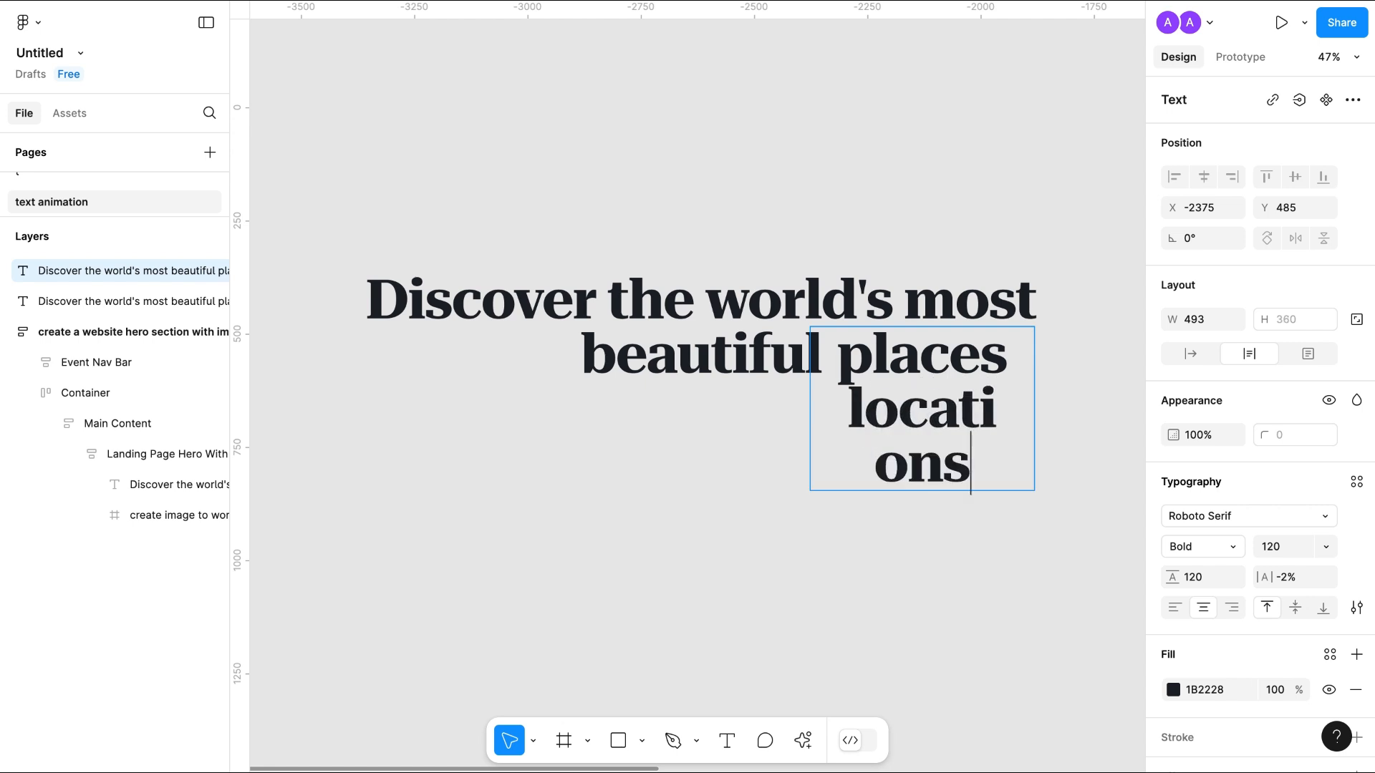
key("Return")
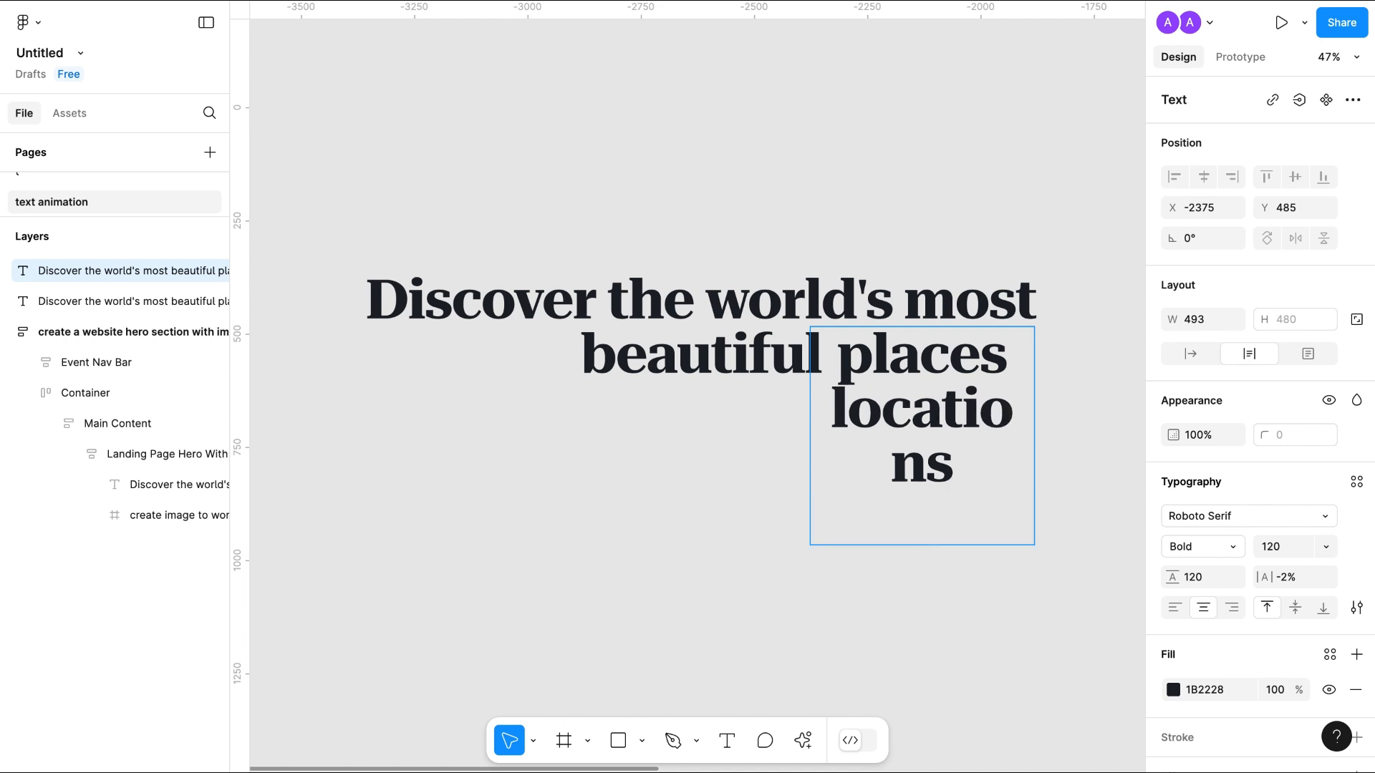
type("spot")
key("Return")
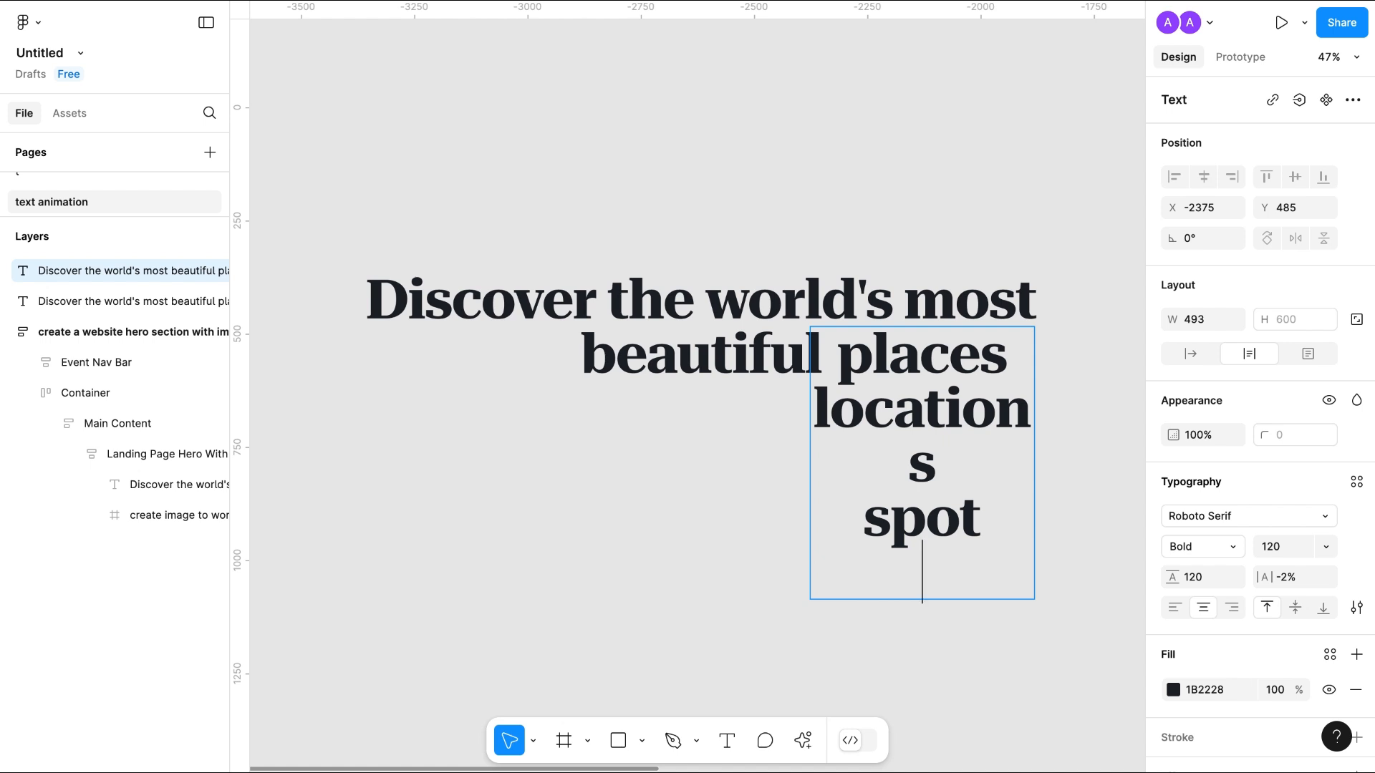
type("scene")
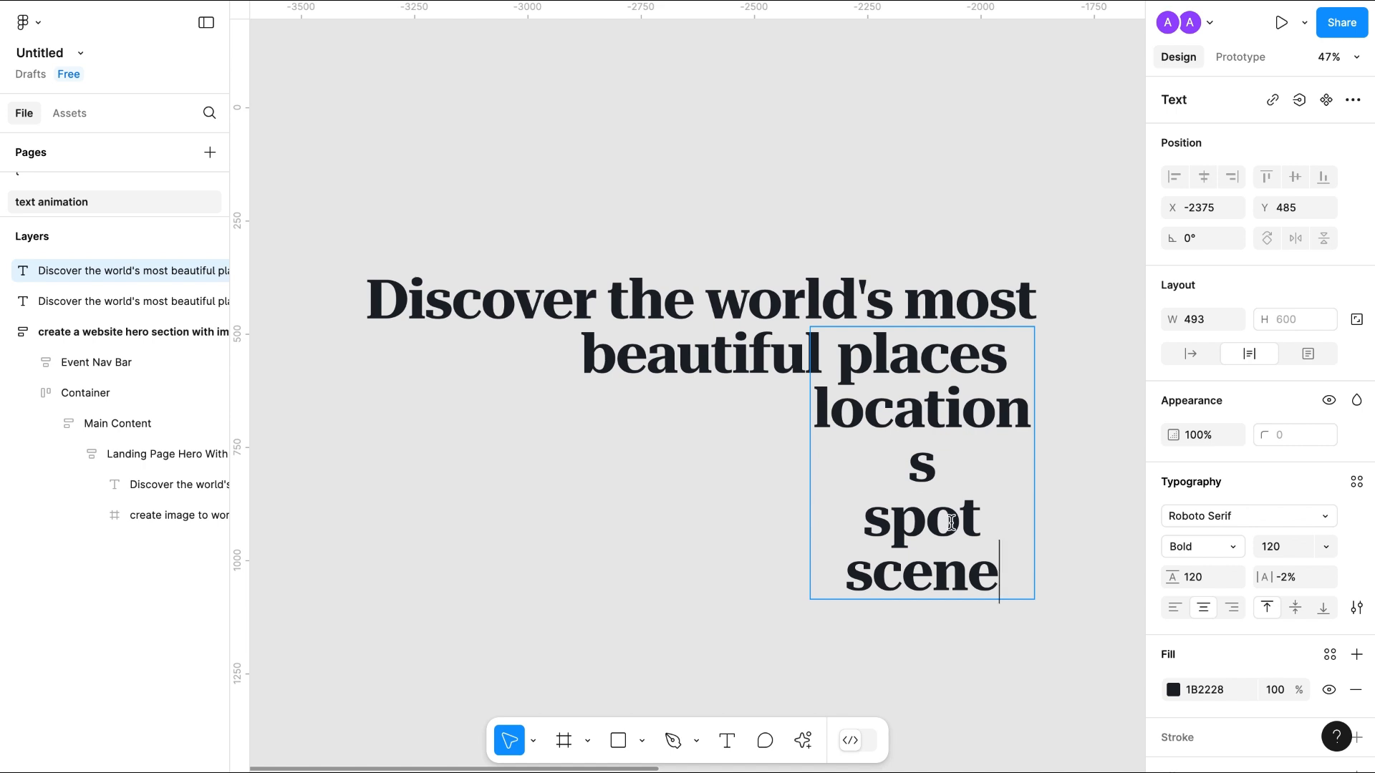
key("Escape")
- Widen the word list's text box to about 664 and left-align its text
left_click_drag(1039, 378, 1113, 378)
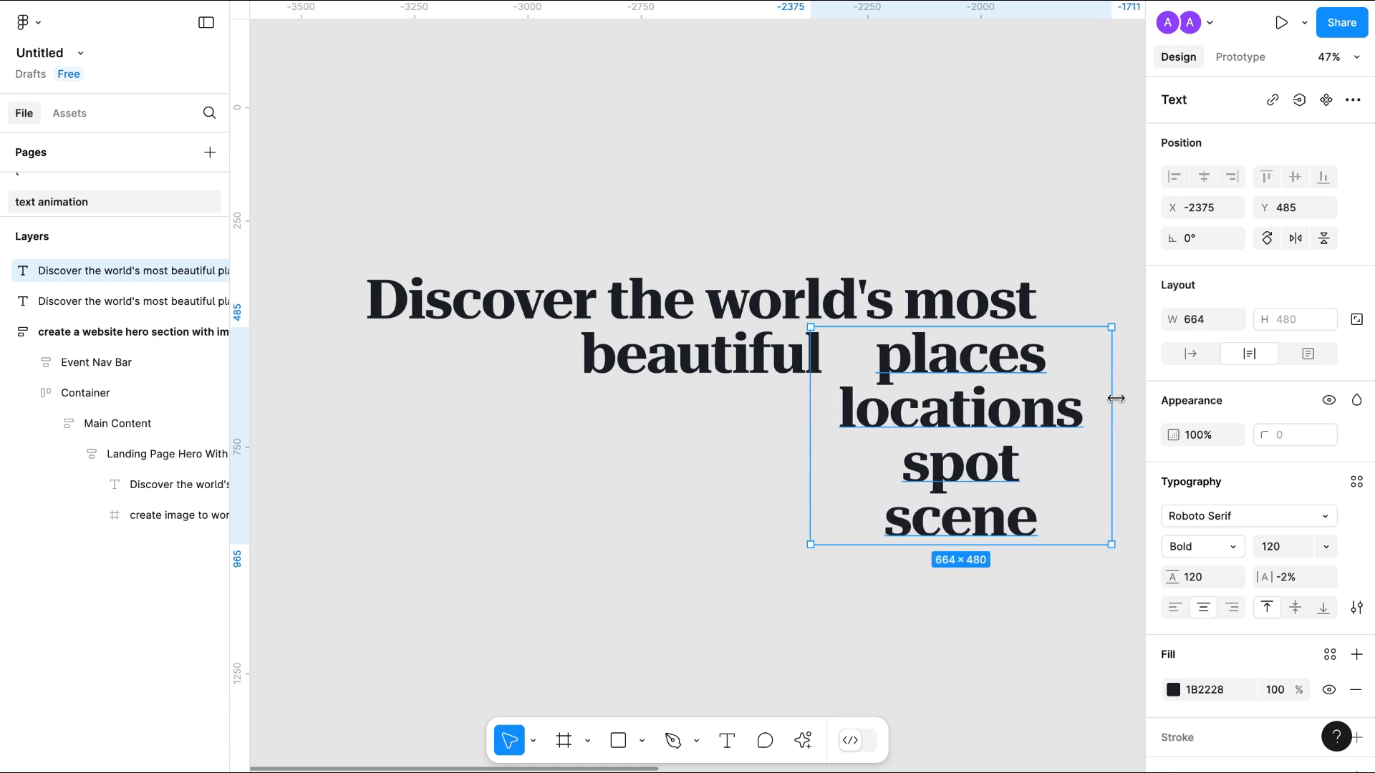
left_click(1175, 610)
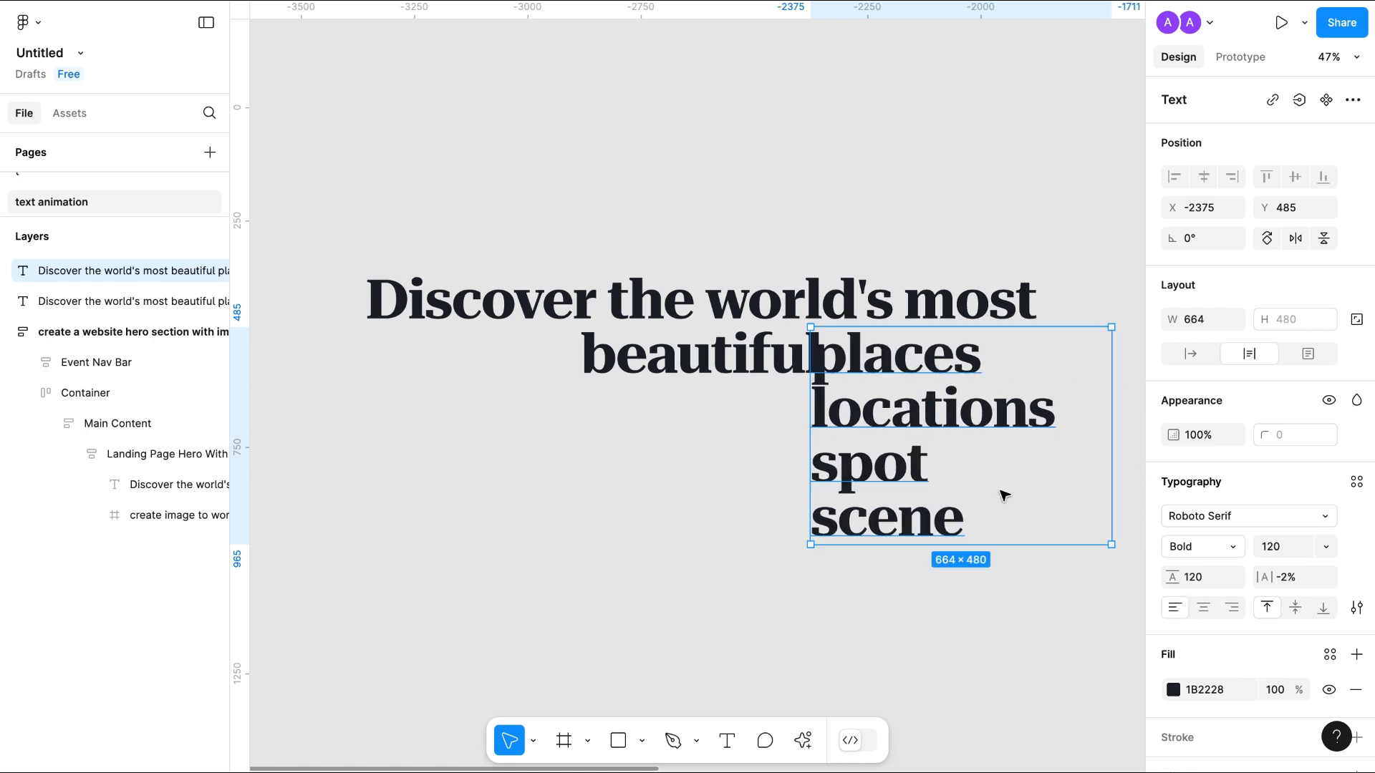
- Nudge the word list to the right to X -2328, leaving a word space after "beautiful"
key("Right")
key("Right")
key("Right")
key("Right")
key("Right")
key("Right")
key("Right")
key("Right")
key("Right")
key("Right")
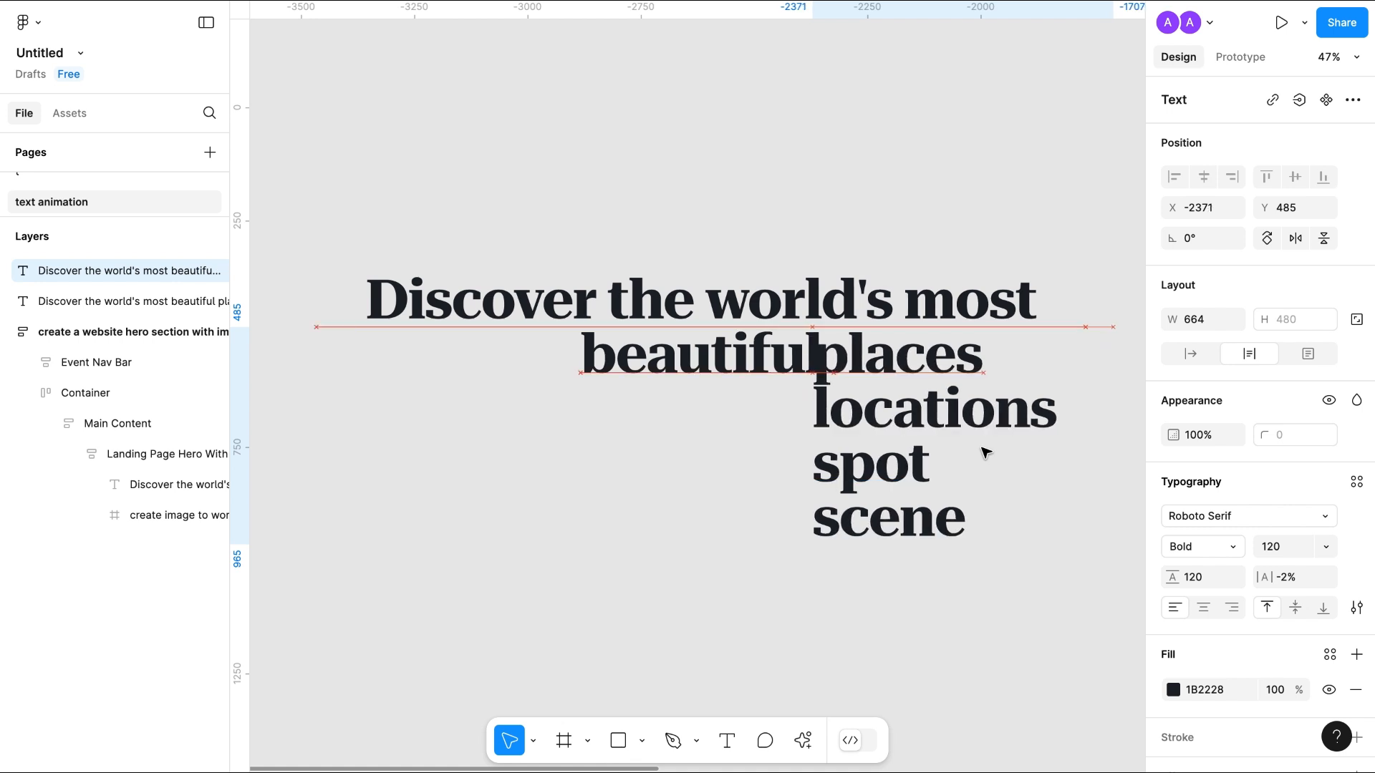
key("Right")
key("Right")
key("Right")
key("Right")
key("Right")
key("Right")
key("Right")
key("Right")
key("Right")
key("Right")
key("Right")
key("Right")
key("Right")
key("Right")
key("Right")
key("Right")
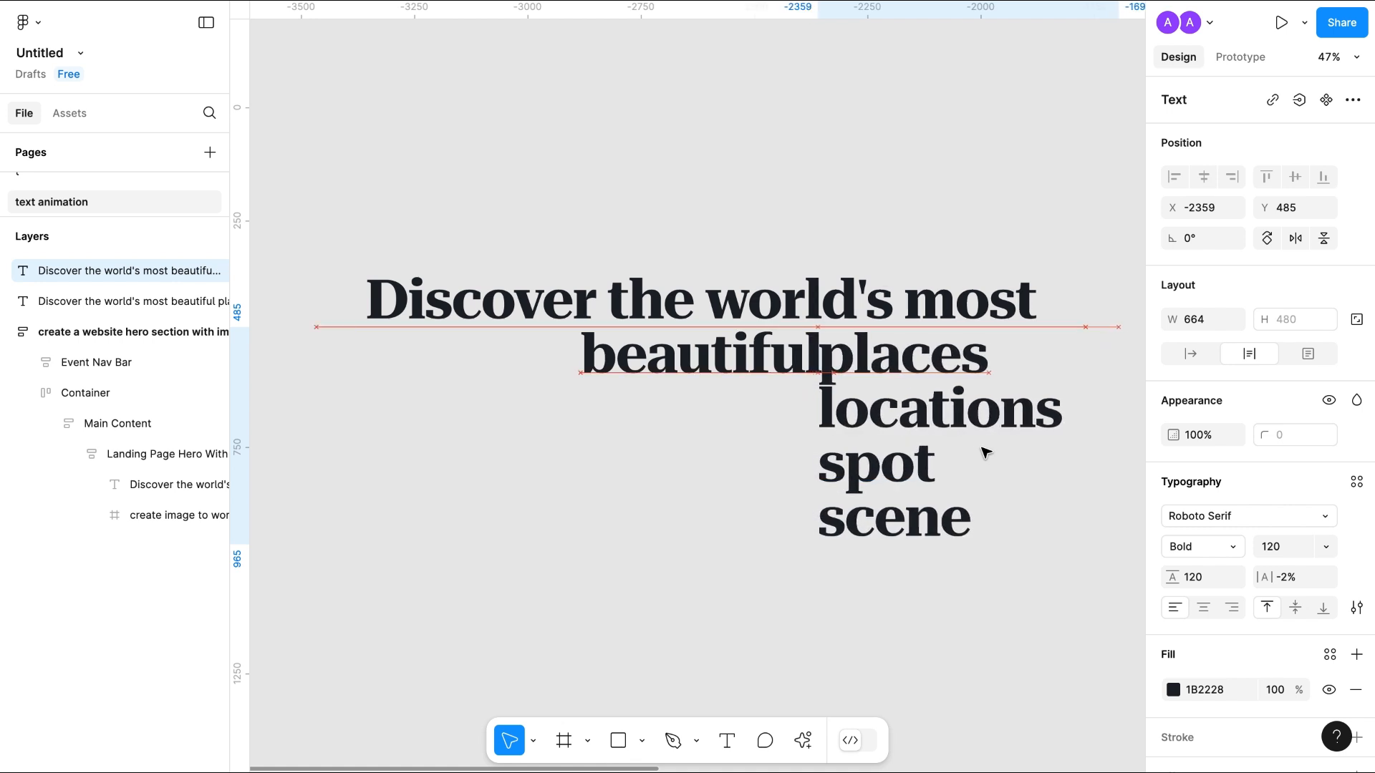
key("Right")
key("Right")
key("Right")
key("Right")
key("Right")
key("Right")
key("Right")
key("Right")
key("Right")
key("Right")
key("Right")
key("Right")
key("Right")
key("Right")
key("Right")
key("Right")
key("Right")
key("Right")
key("Right")
key("Right")
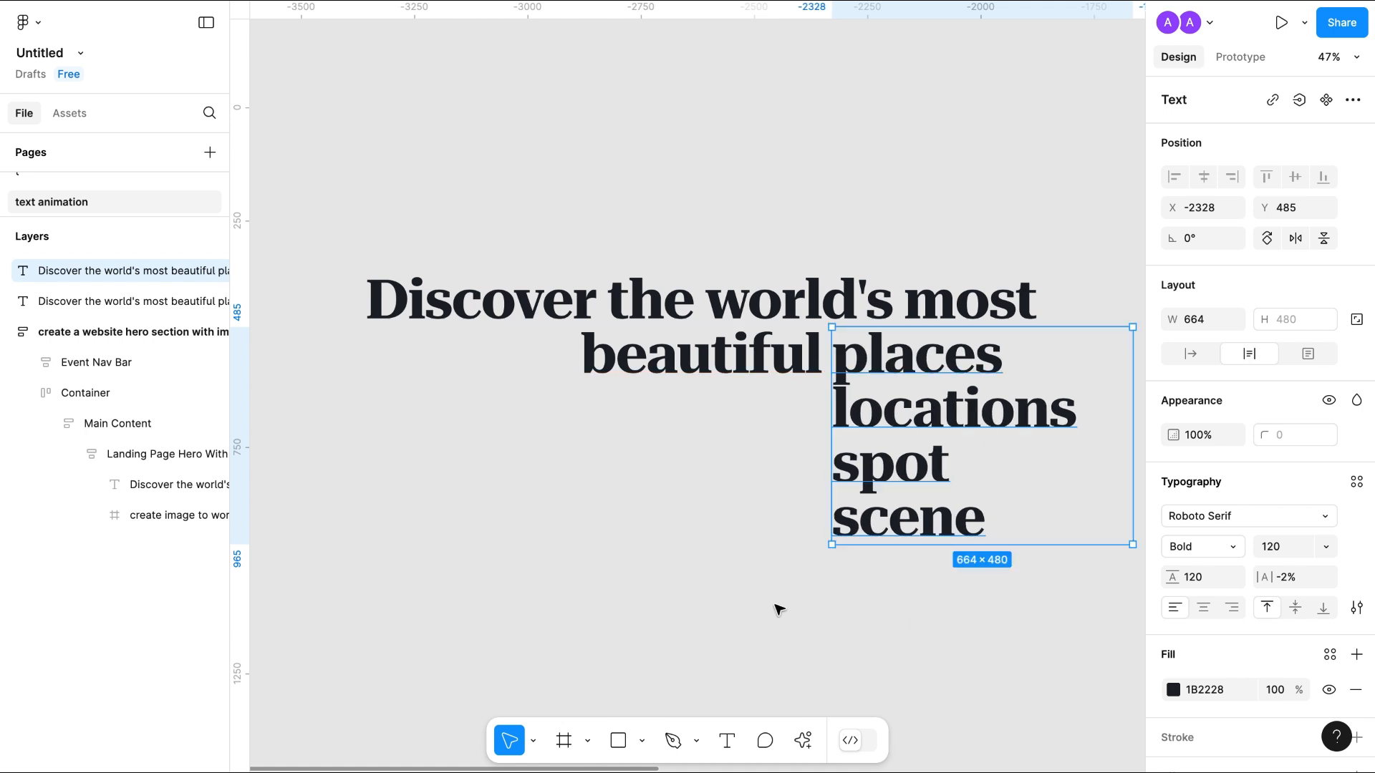
- Wrap the word list in a frame and extend the frame's height to about 503
scroll(778, 609, "right", 2)
scroll(779, 610, "down", 1)
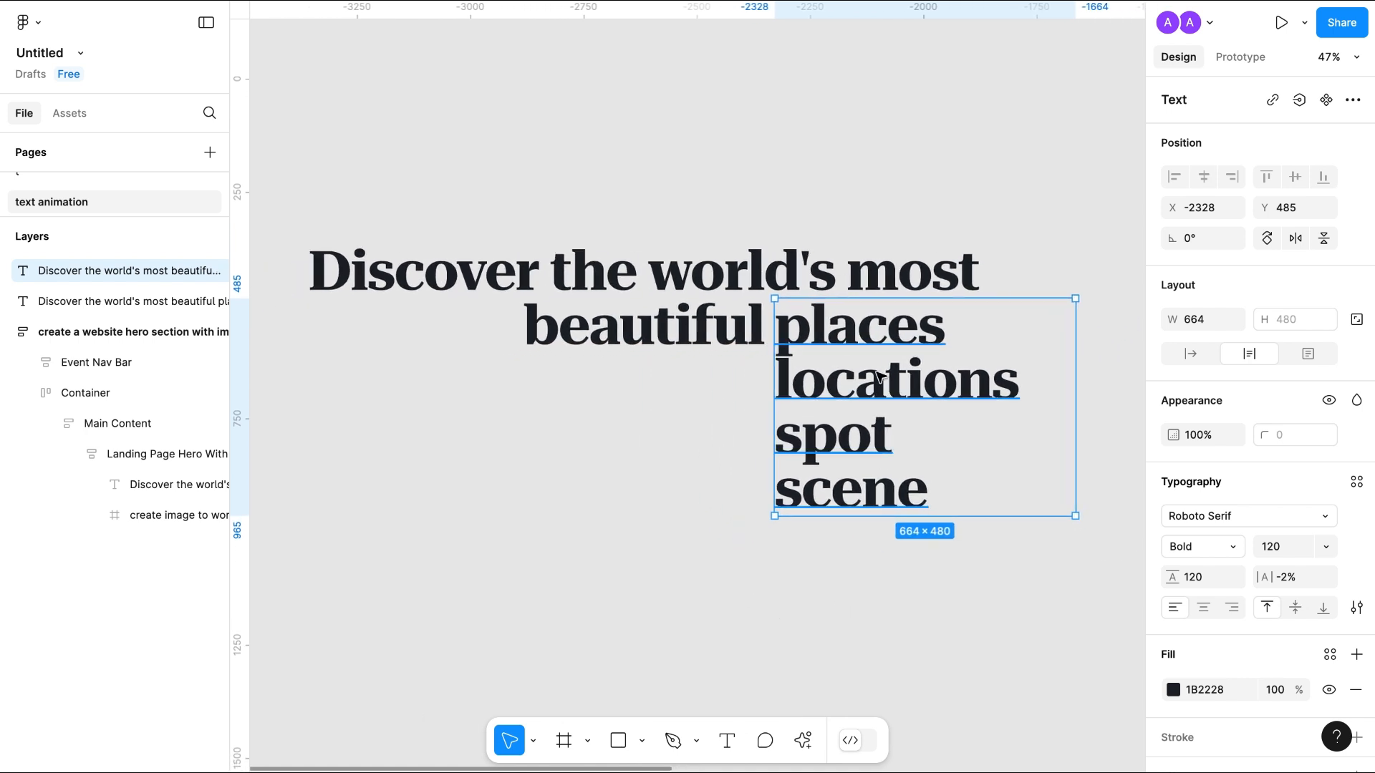
right_click(875, 421)
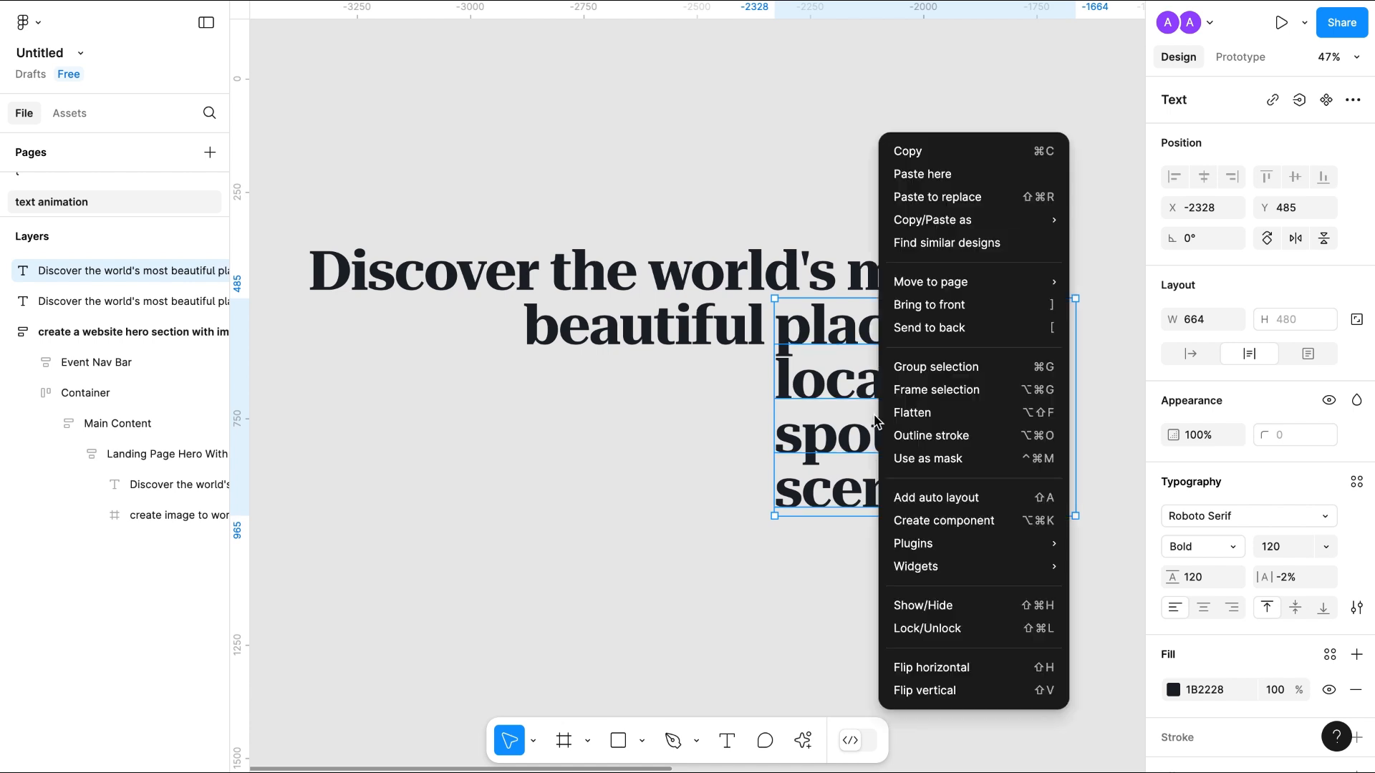
left_click(936, 394)
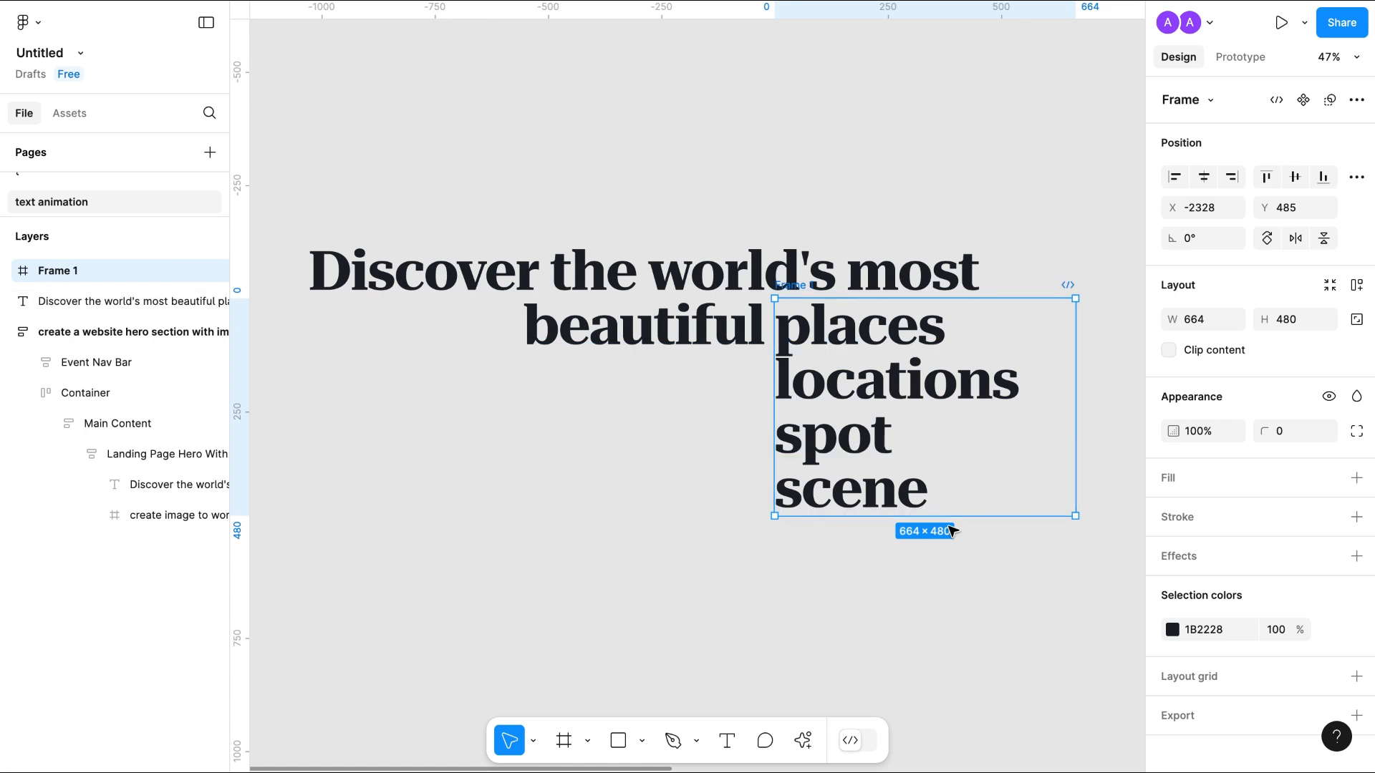
mouse_move(931, 517)
left_mouse_down()
mouse_move(920, 355)
mouse_move(940, 527)
left_mouse_up()
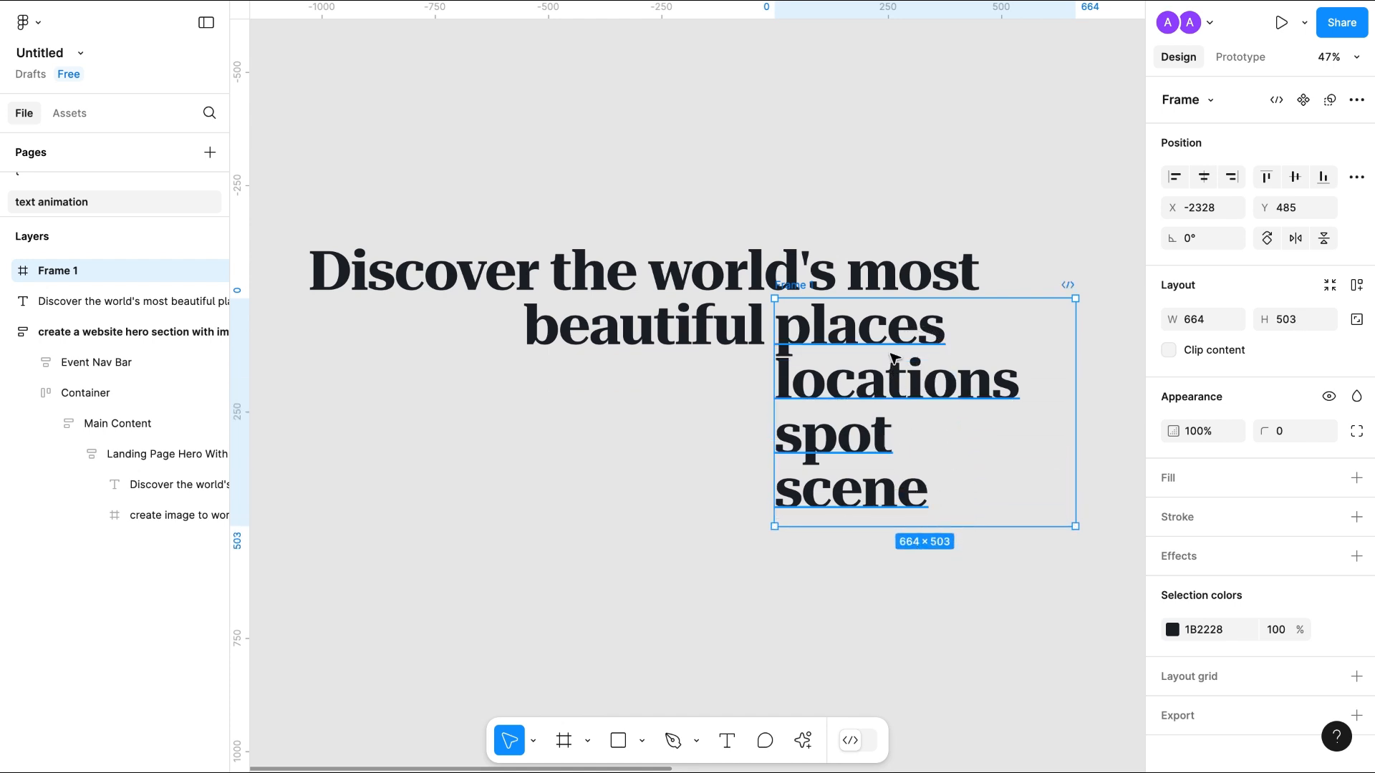
left_click(764, 583)
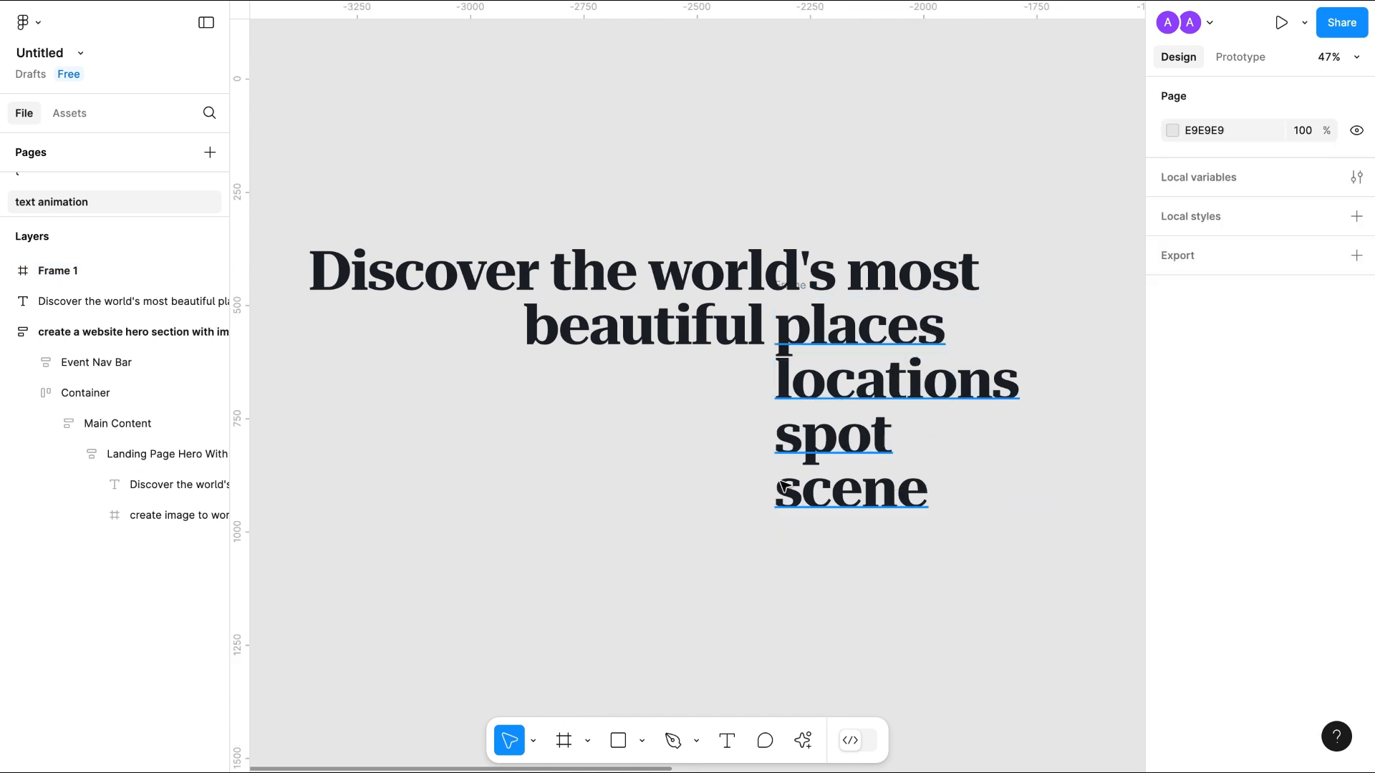
- Increase the line height of the word list inside the frame to 149
left_click(50, 270)
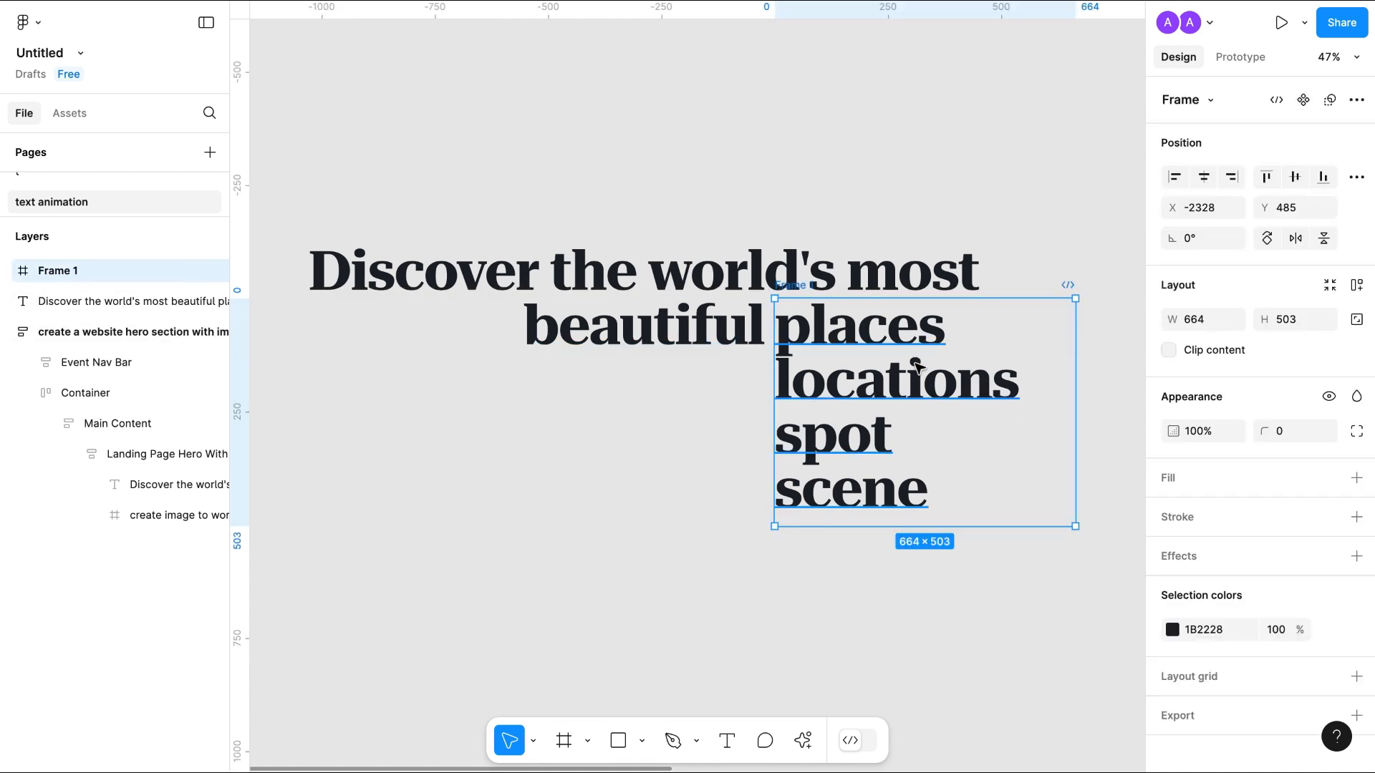
left_click(941, 423)
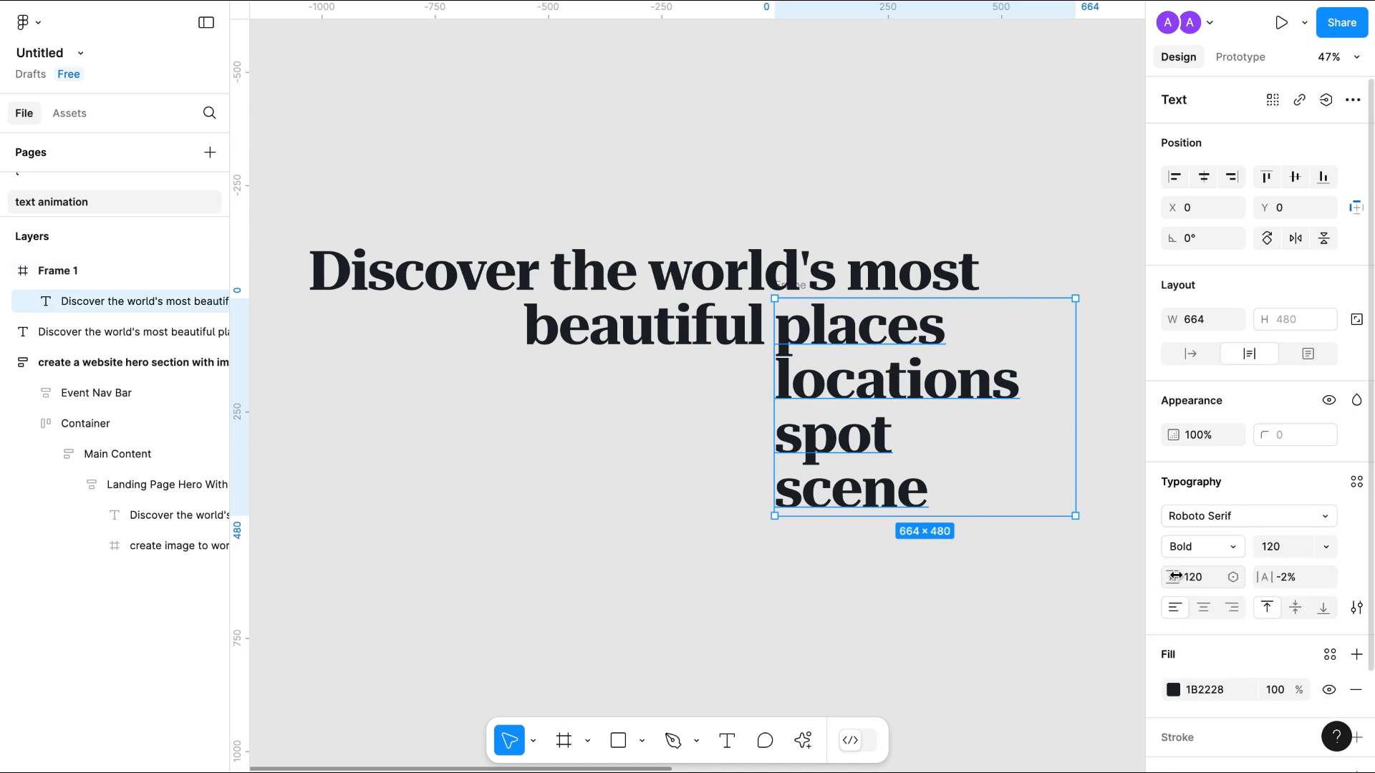
left_click_drag(1176, 578, 1231, 576)
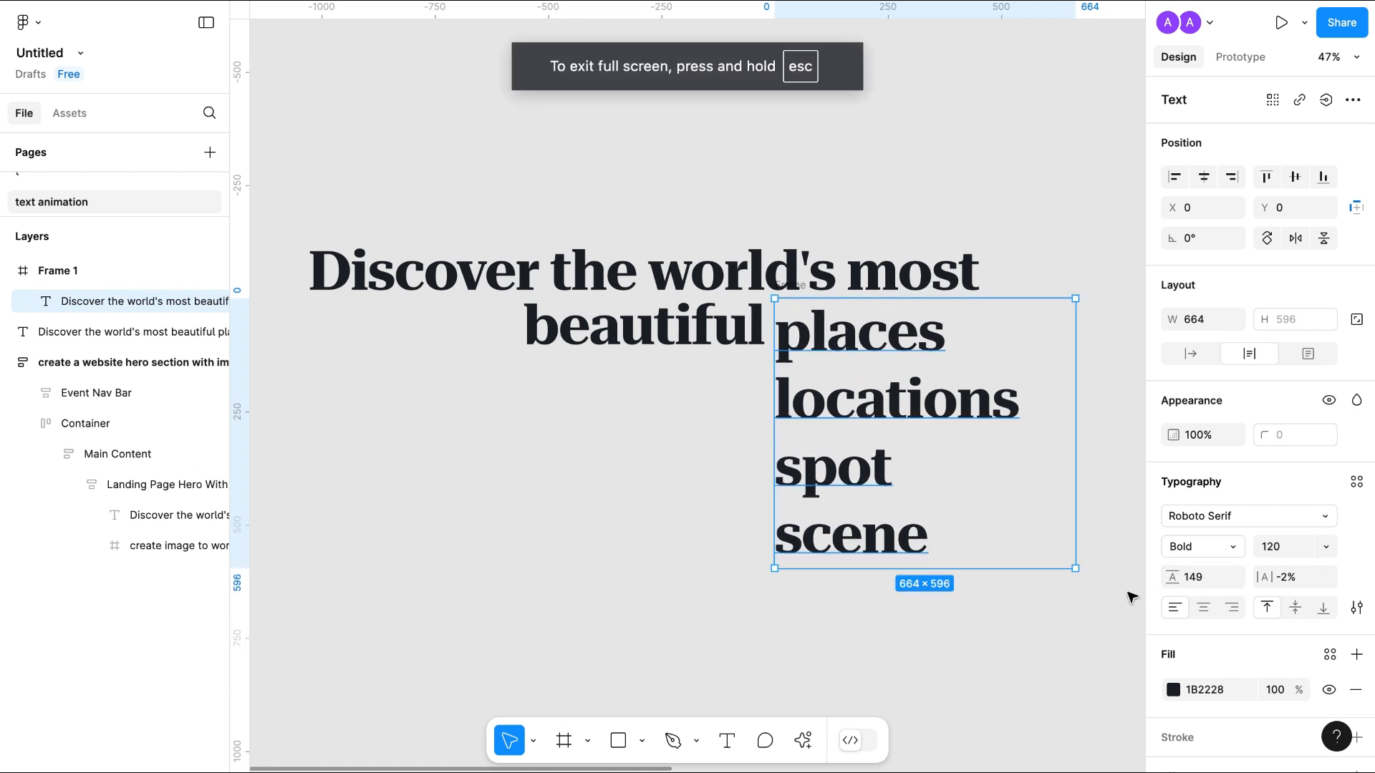
left_click(1074, 625)
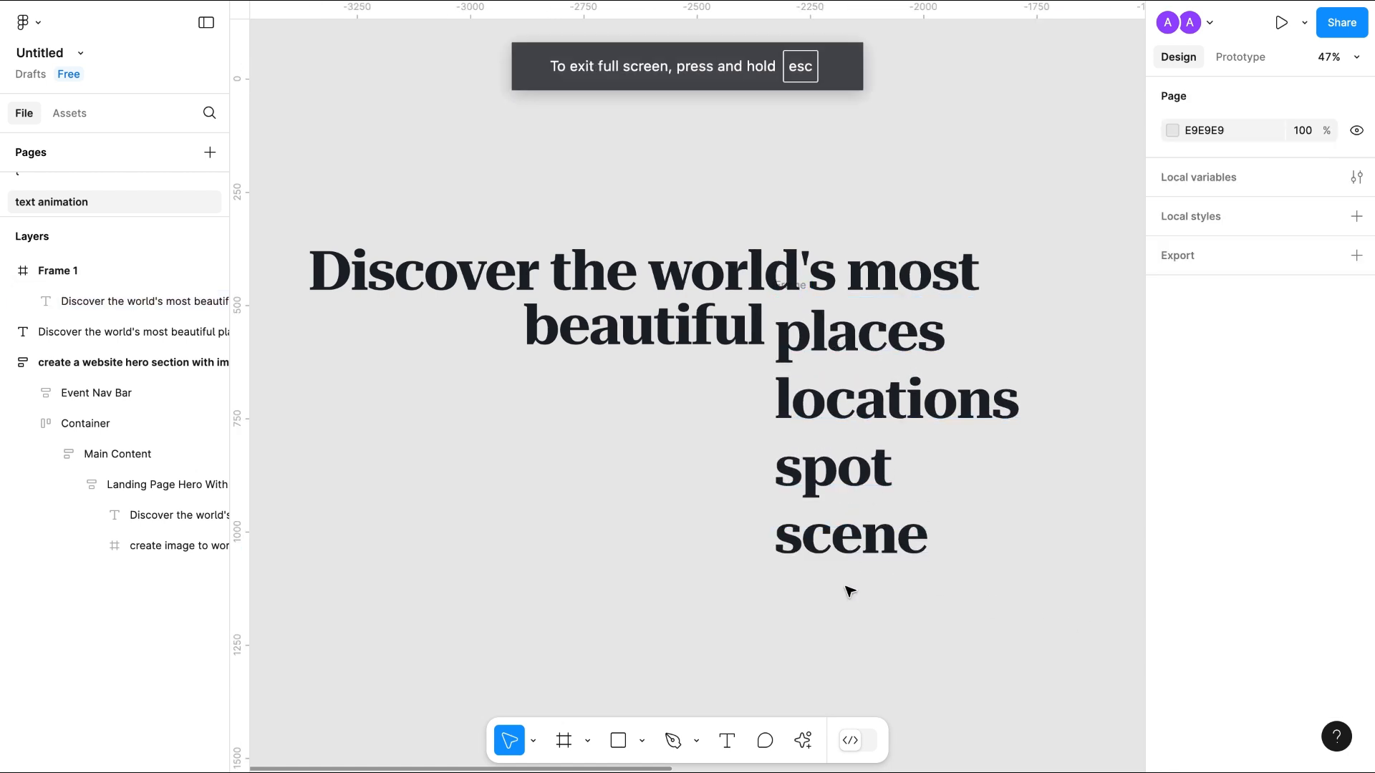
- Shorten the frame's height to about 160 around "places" and clip its content
left_click(903, 485)
left_click_drag(945, 528, 944, 371)
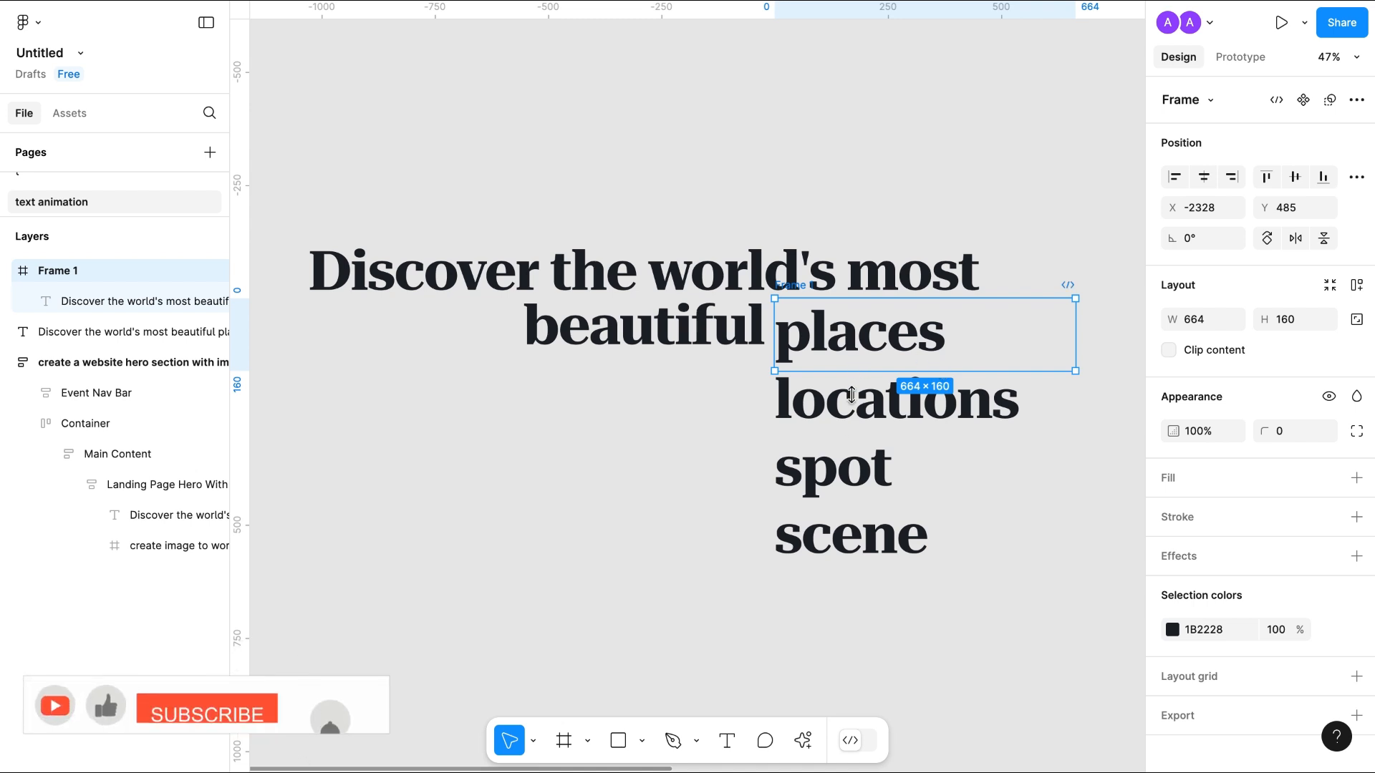
left_click(1170, 351)
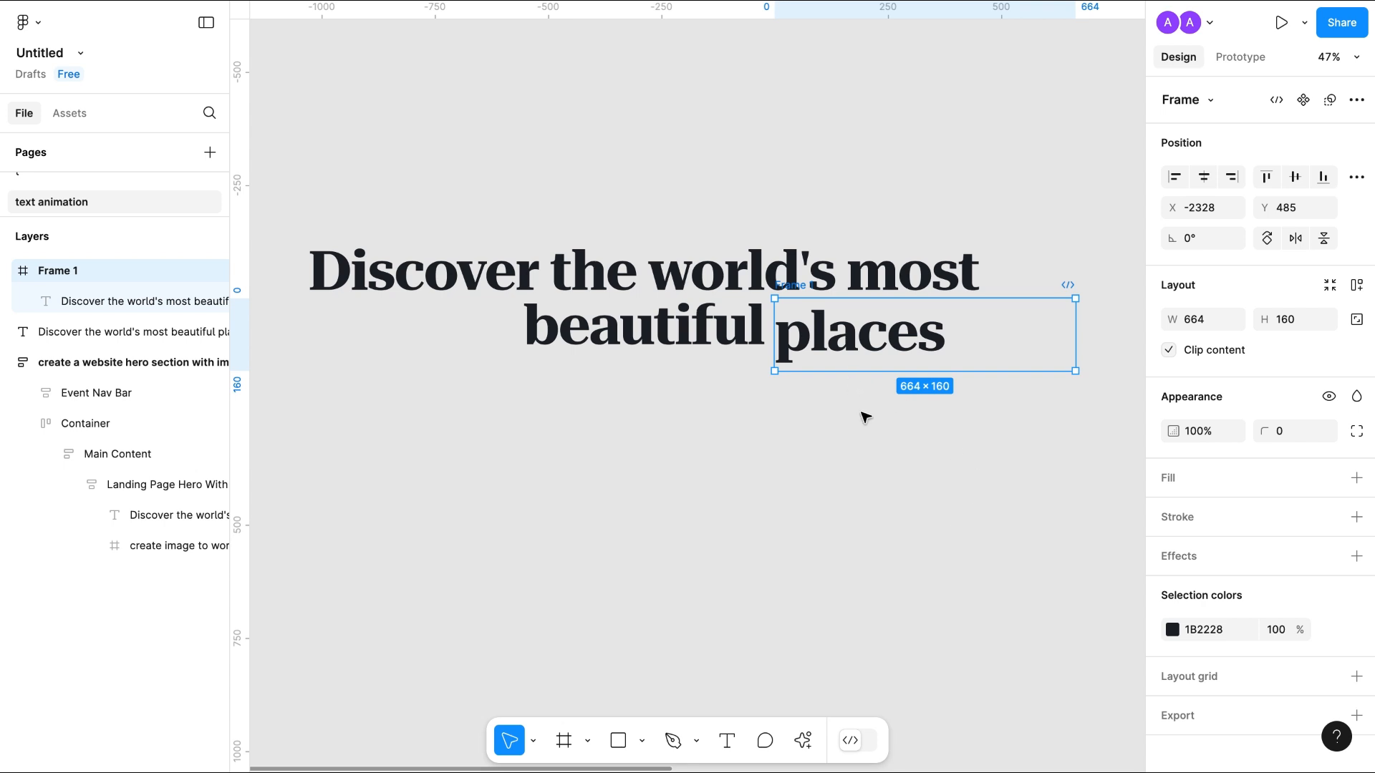
- Wrap the headline text and the clipped "places" frame together in one new frame
left_click(873, 450)
left_click_drag(252, 206, 1085, 440)
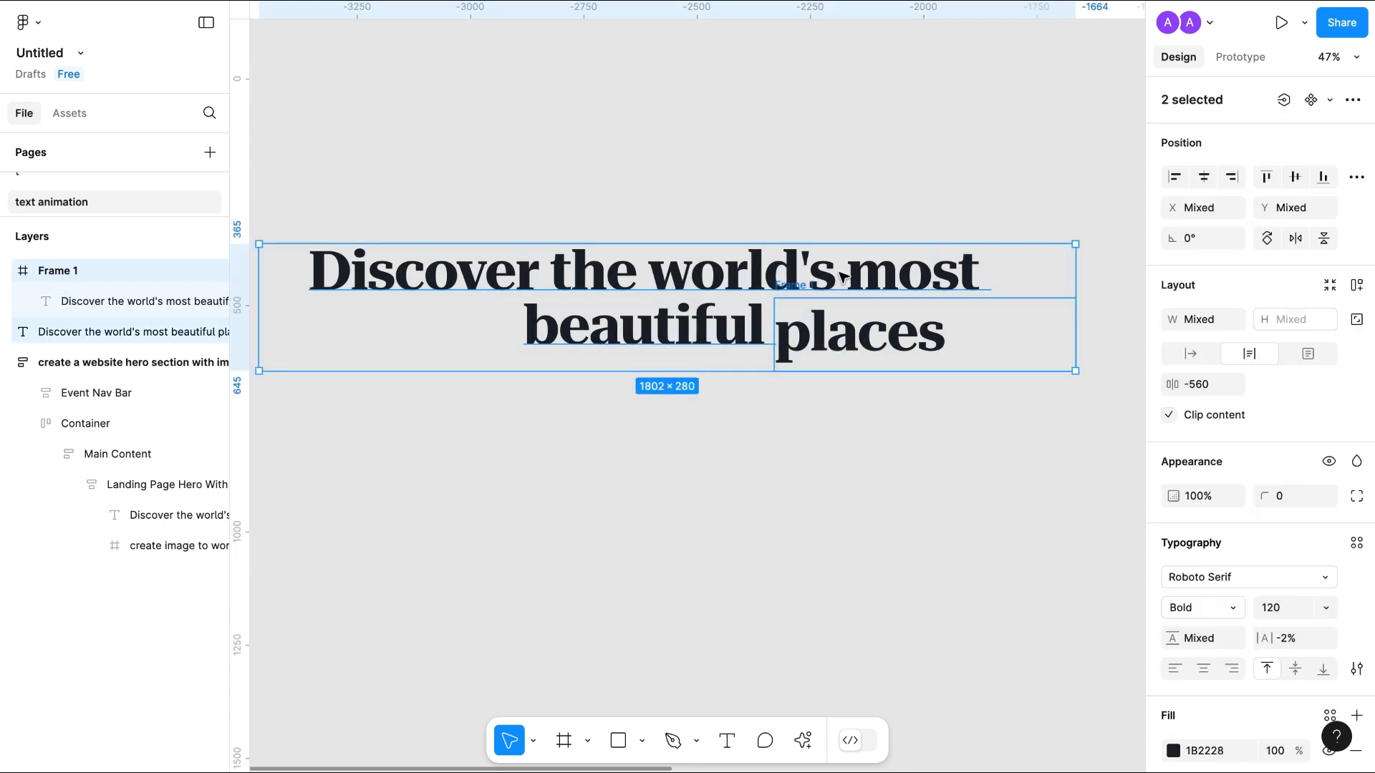
right_click(843, 277)
left_click(902, 321)
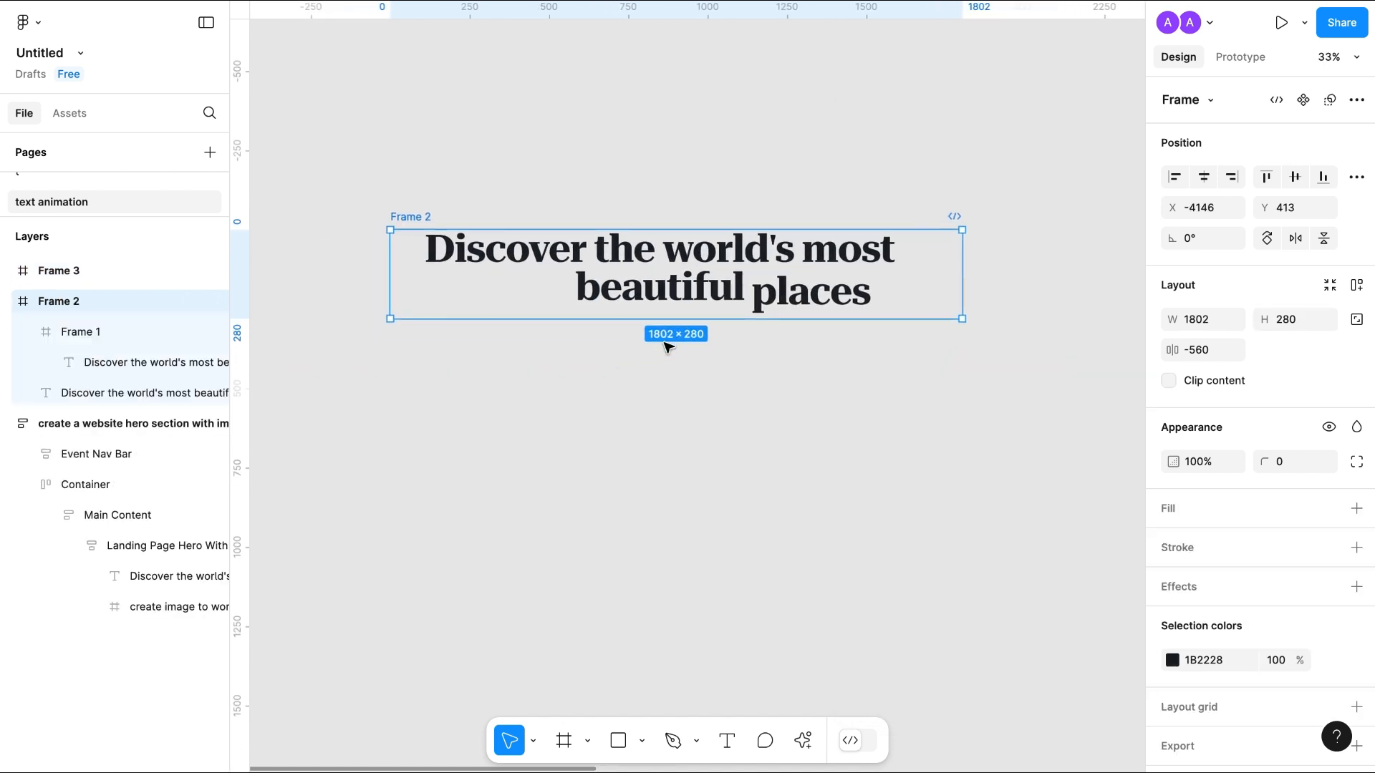
- Change the fill color of the word list showing "places" to blue 3B82B5
double_click(821, 300)
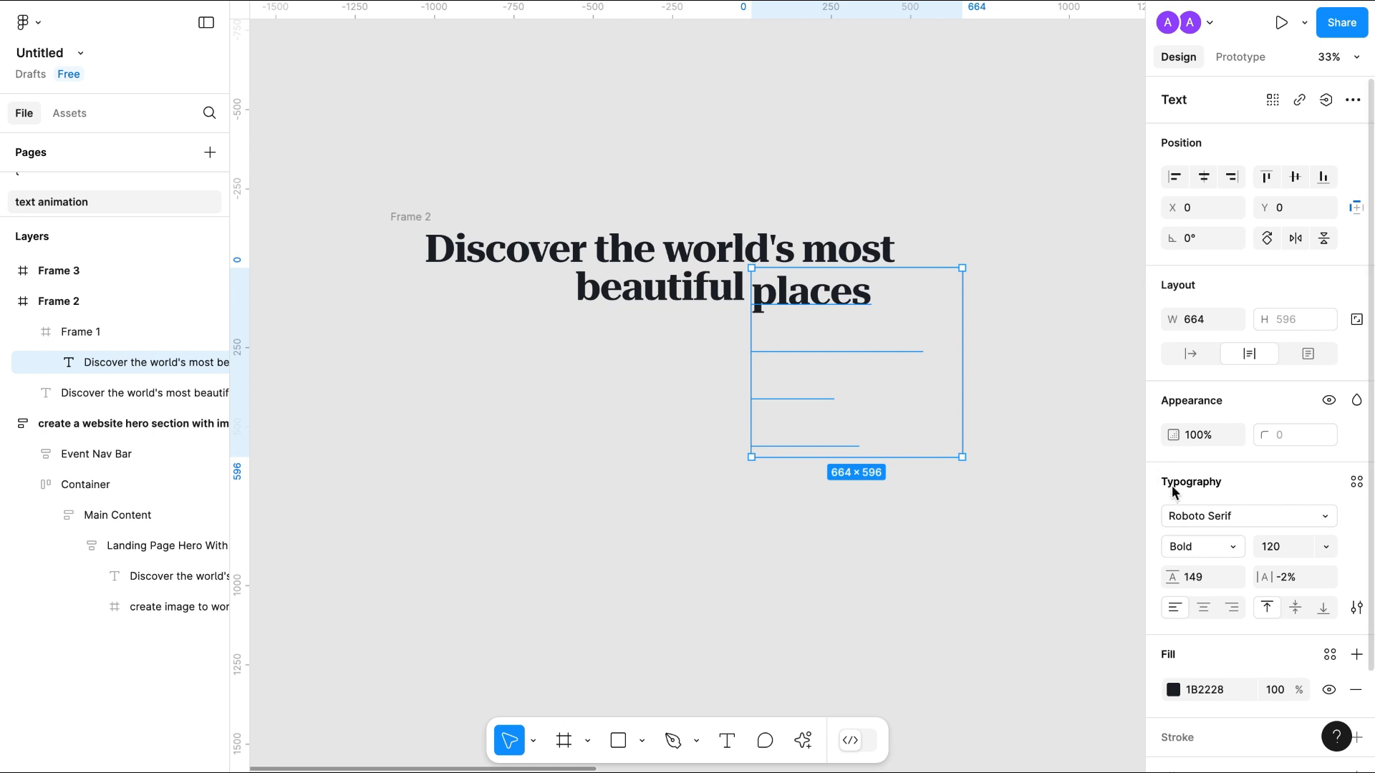
left_click(1174, 692)
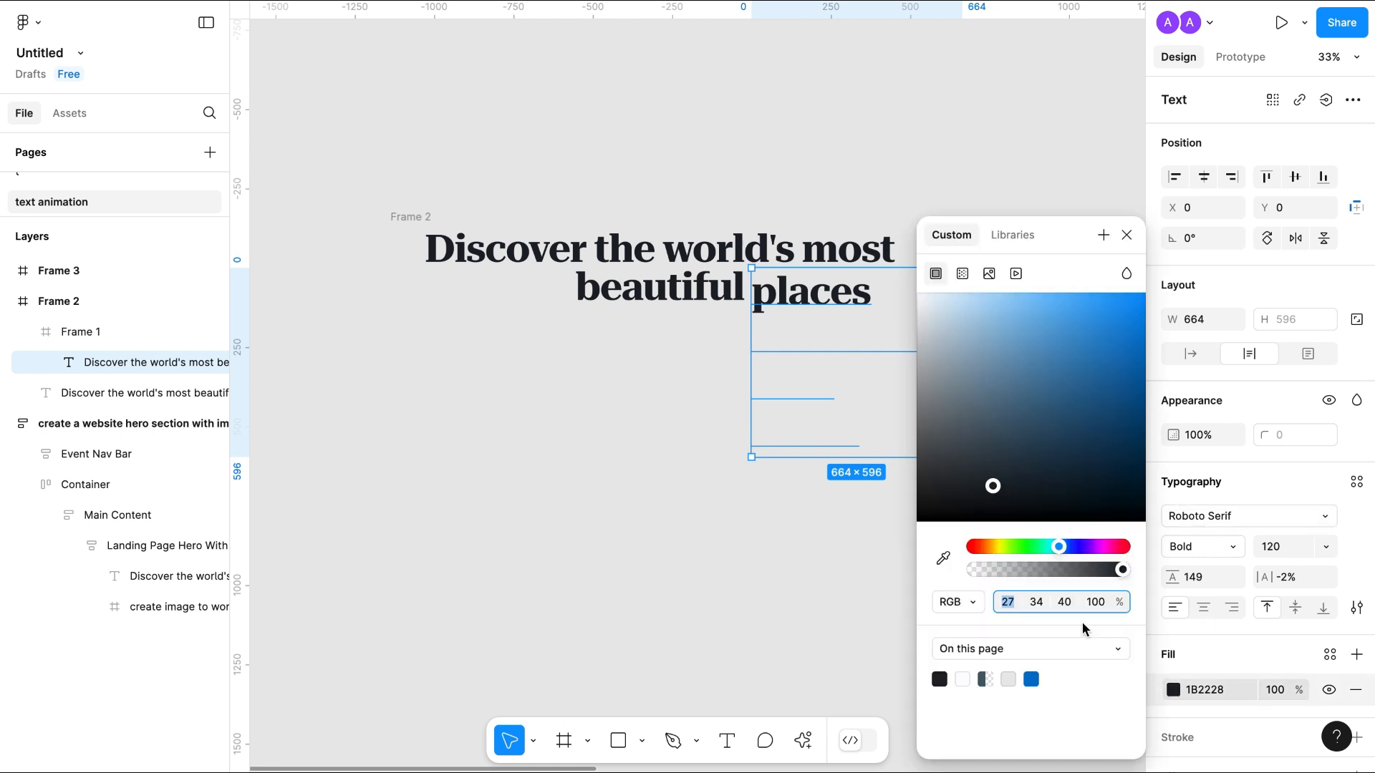
left_click_drag(994, 488, 1072, 369)
left_click(838, 522)
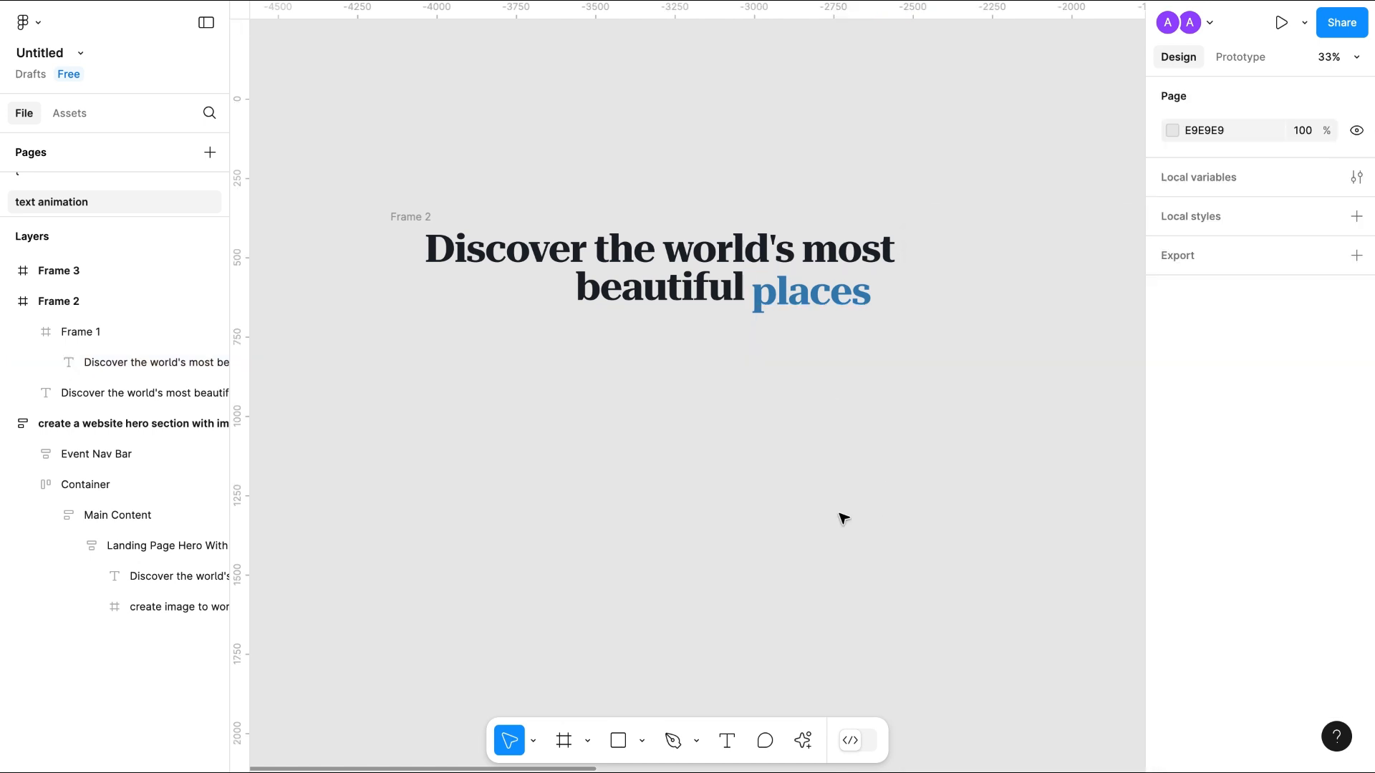
- Move the blue "places" word up slightly to line up with the baseline of "beautiful"
left_click(809, 301)
left_click_drag(809, 301, 807, 298)
left_click(806, 402)
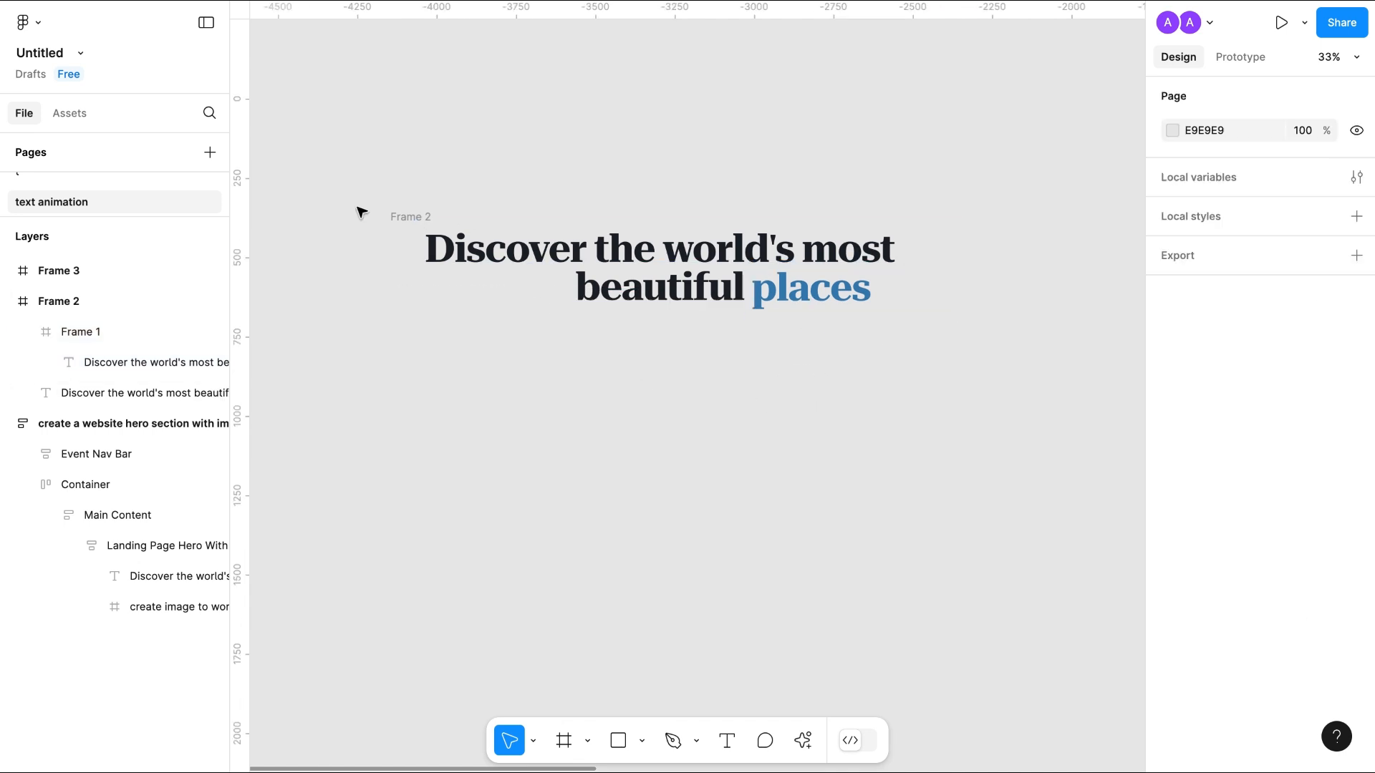
- Duplicate the headline frame into four vertically stacked copies and combine them into a component set
left_click(407, 217)
key("ctrl+d")
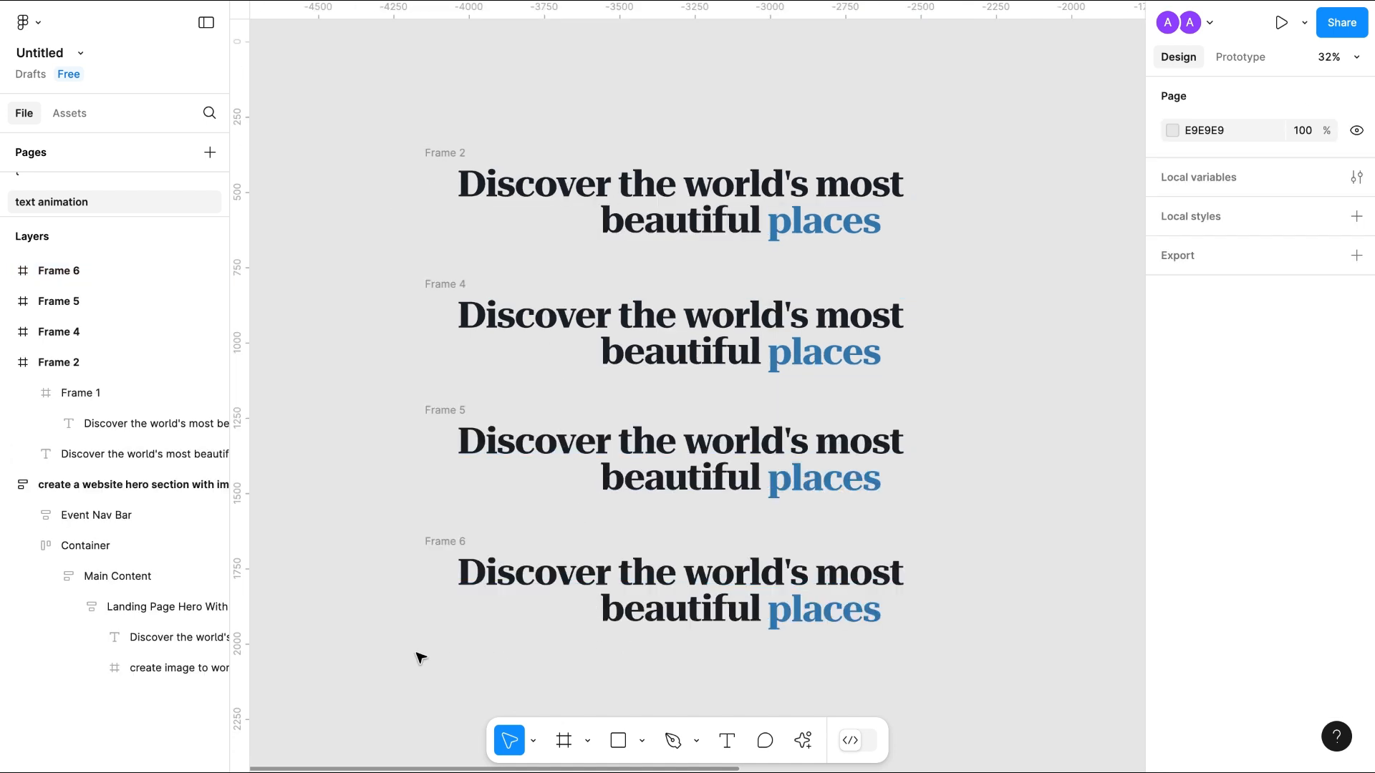
left_click_drag(393, 119, 1029, 685)
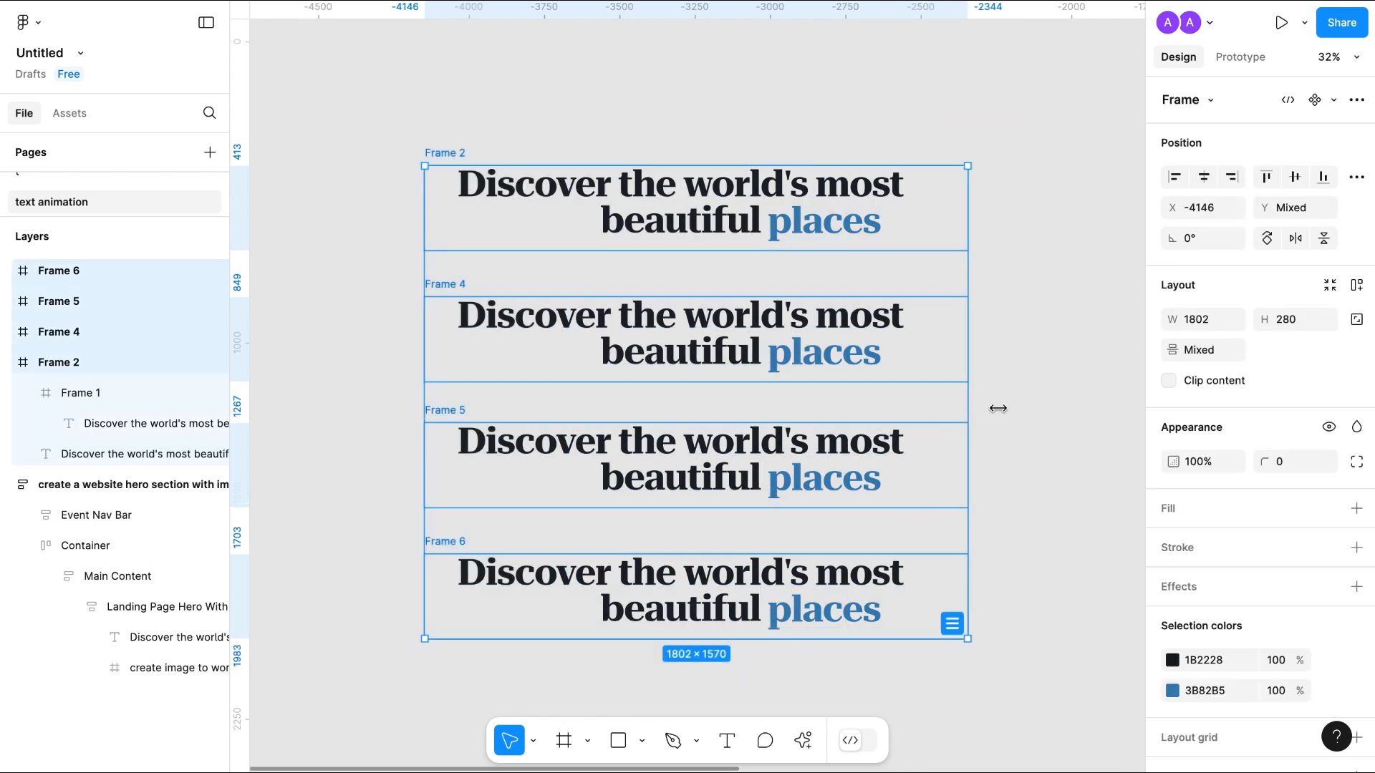
left_click(1334, 104)
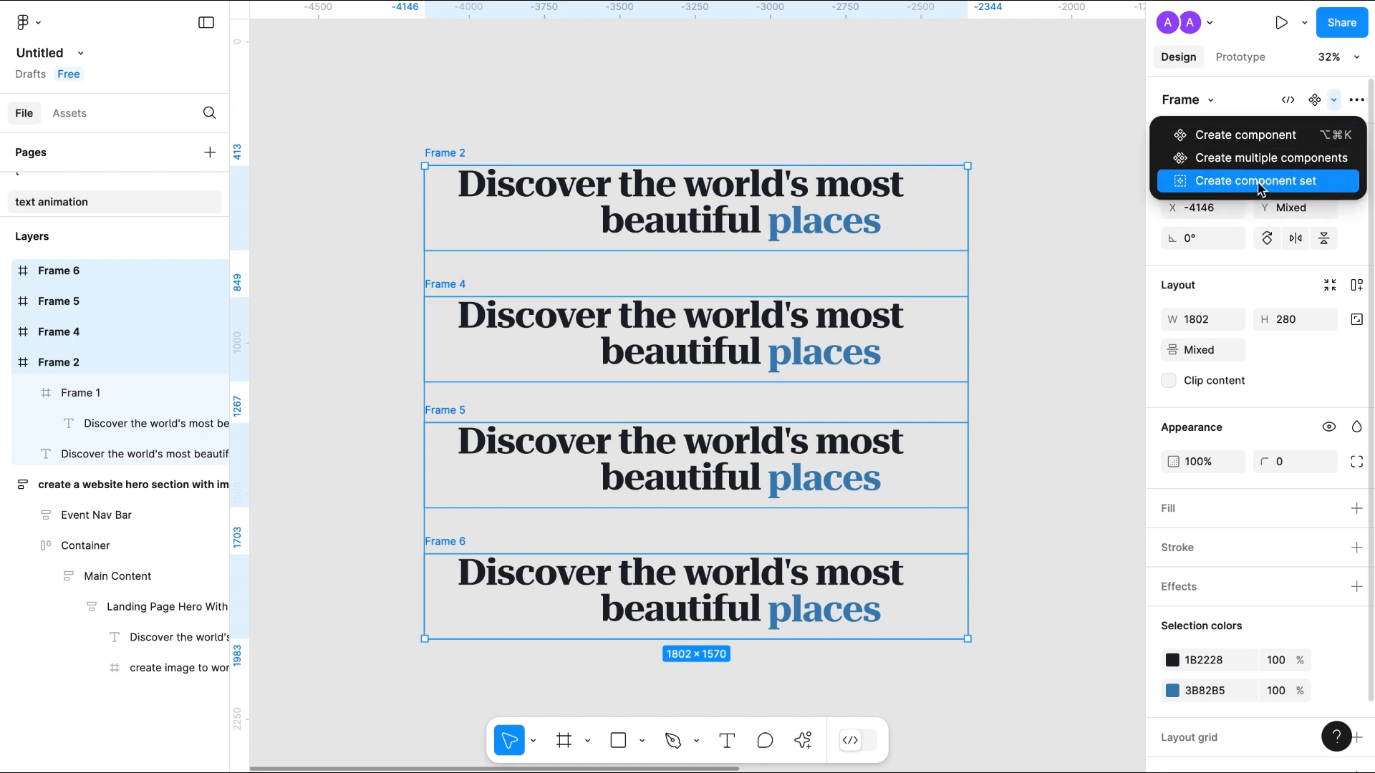
left_click(1260, 182)
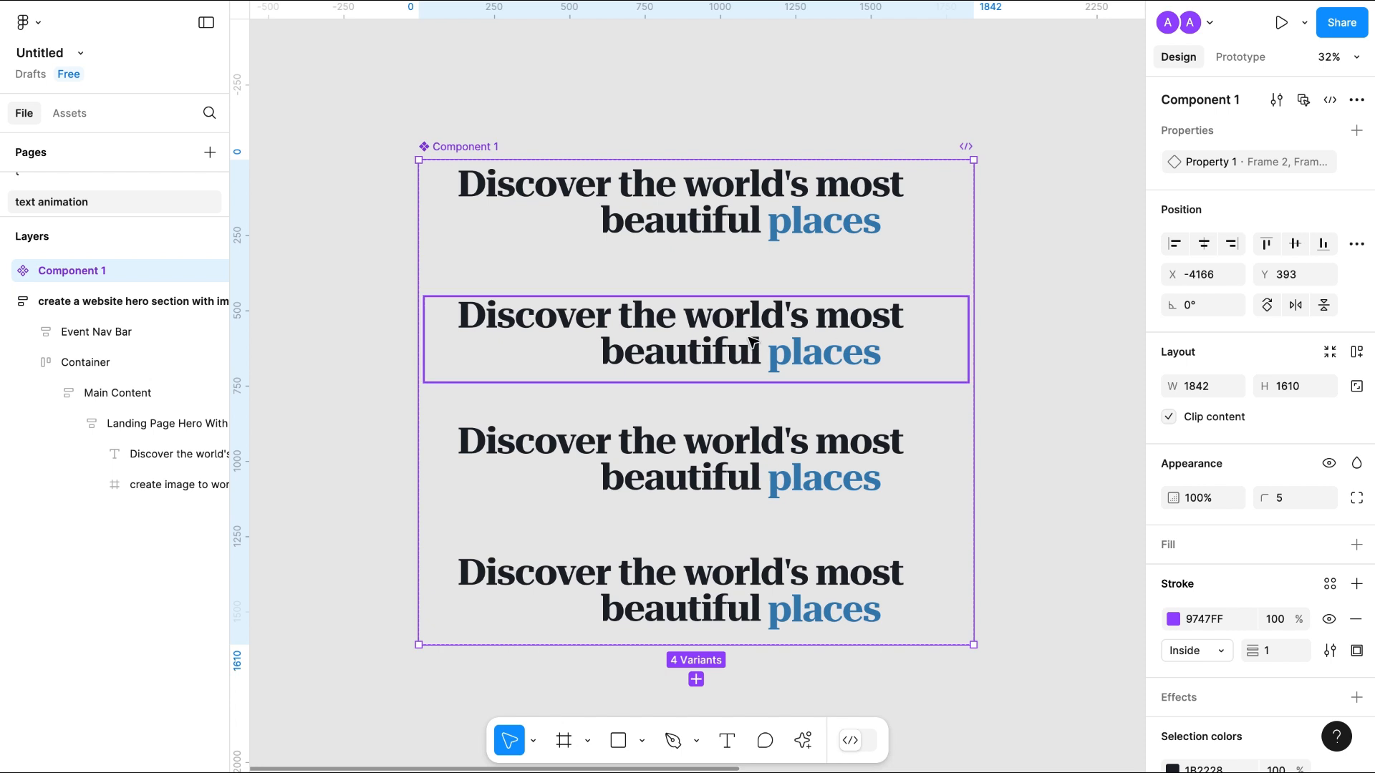
- Link the first variant to the second with a Change to interaction triggered After delay
left_click(807, 361)
left_click(1253, 57)
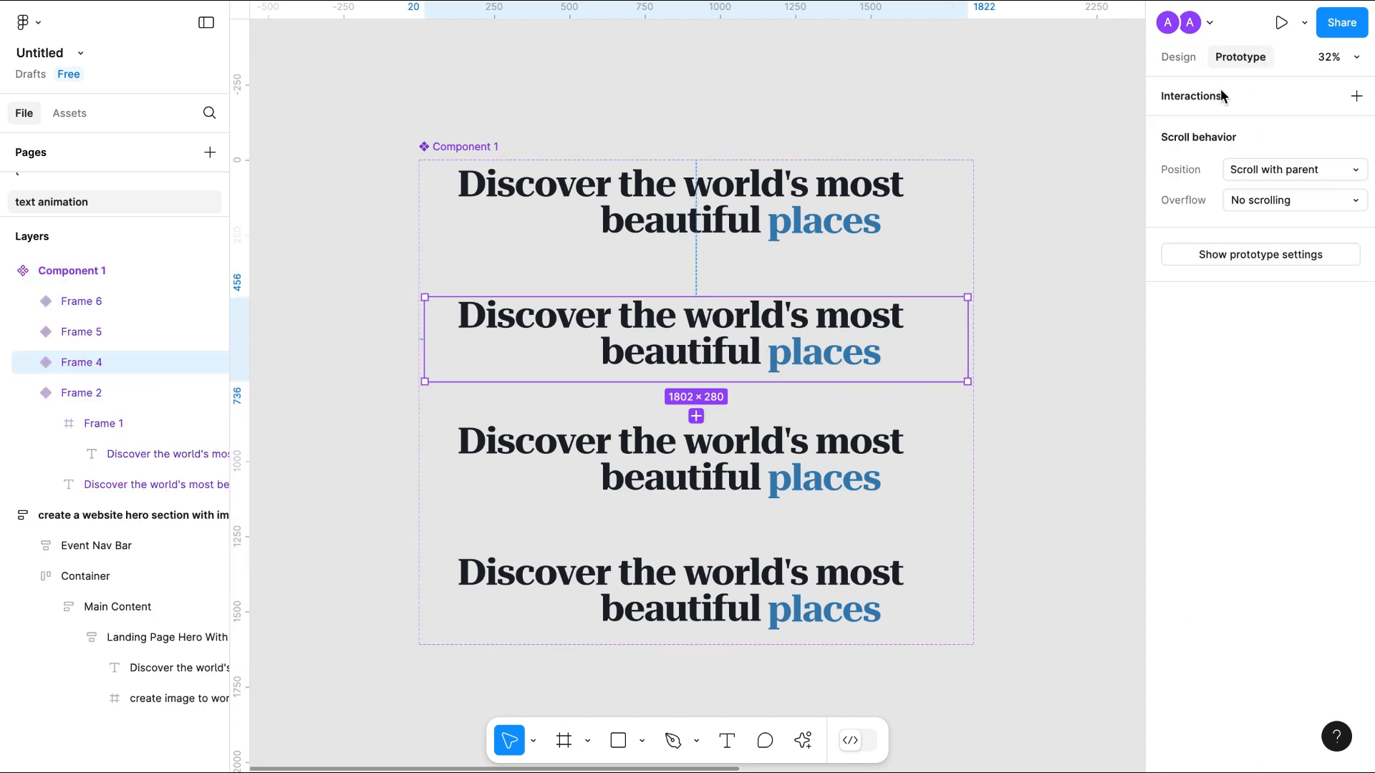
left_click(836, 192)
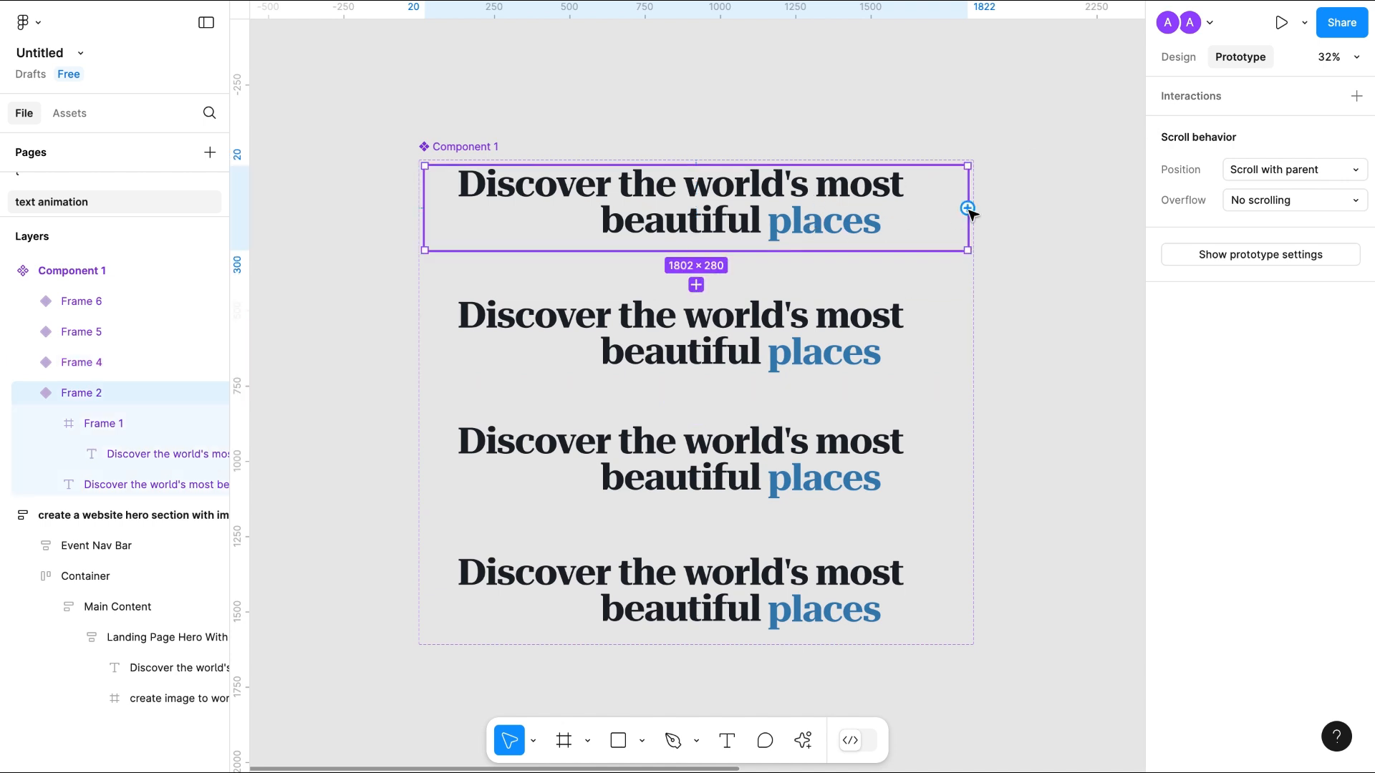
left_click_drag(968, 207, 731, 313)
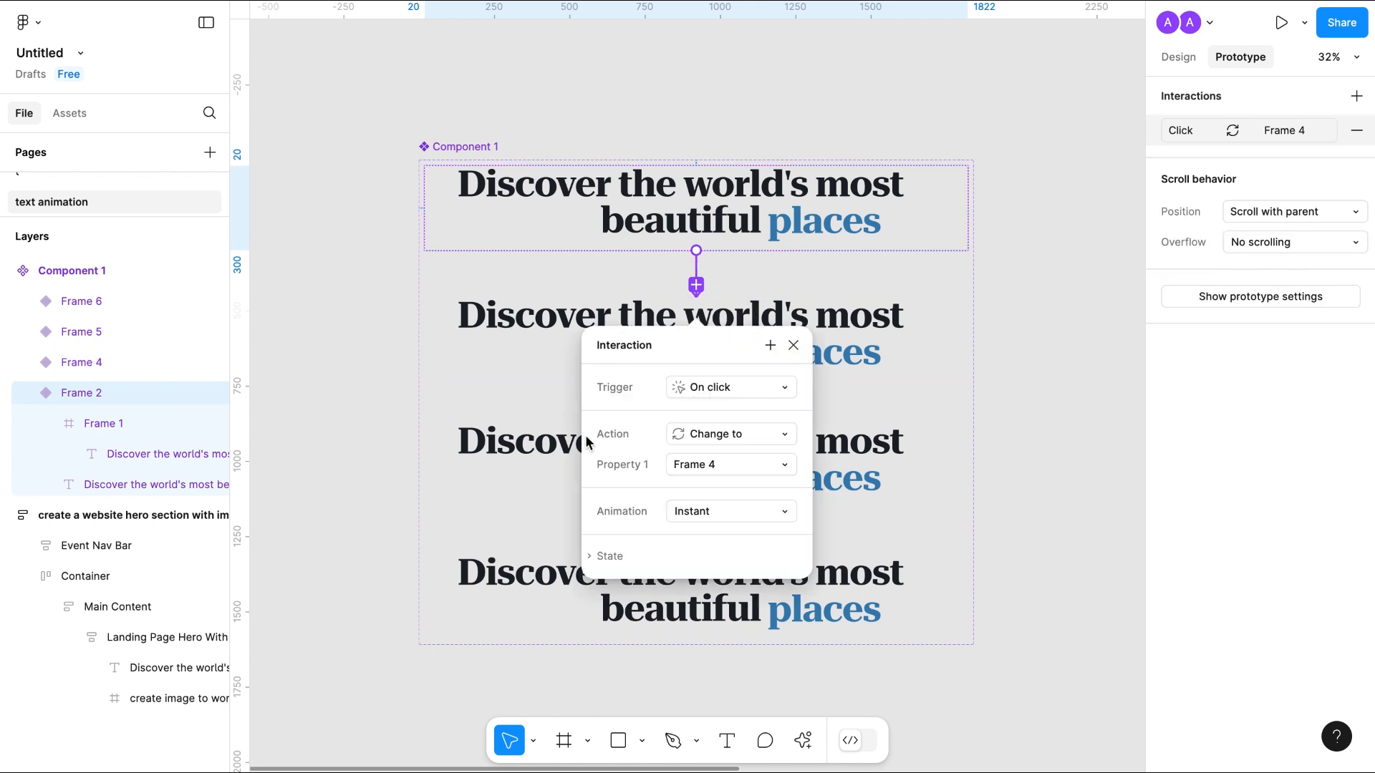
left_click(695, 389)
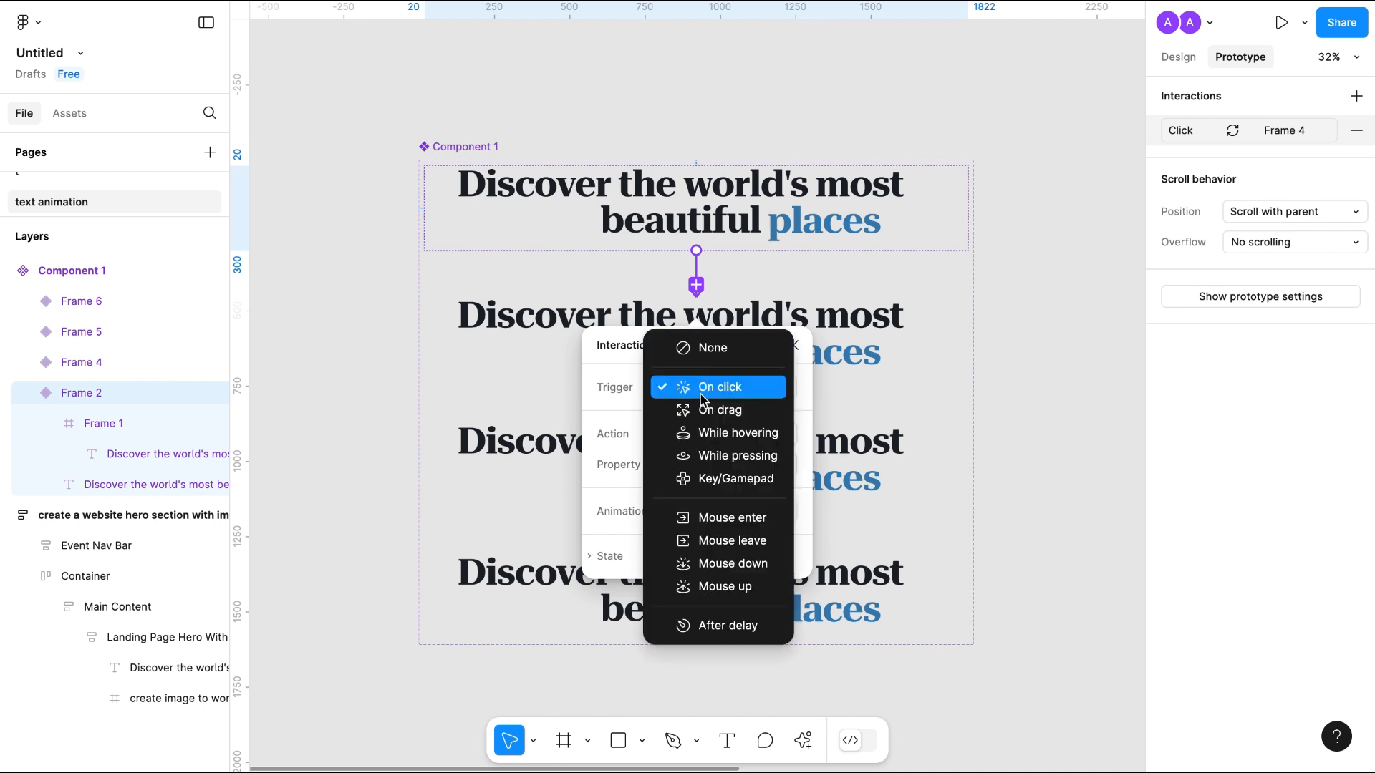
left_click(718, 627)
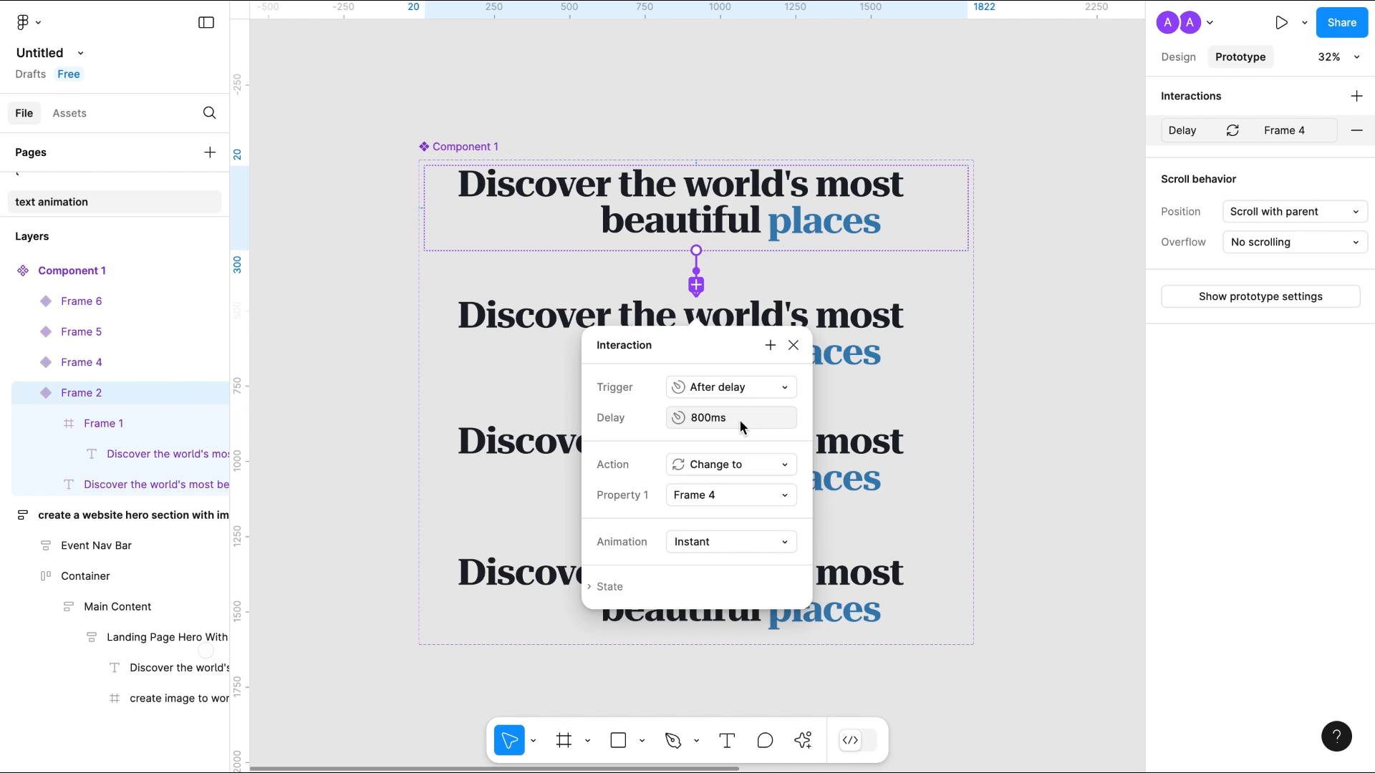
- Set the first variant's interaction to Smart animate with the Ease in and out back curve and a 600 ms duration
left_click(703, 542)
left_click(725, 589)
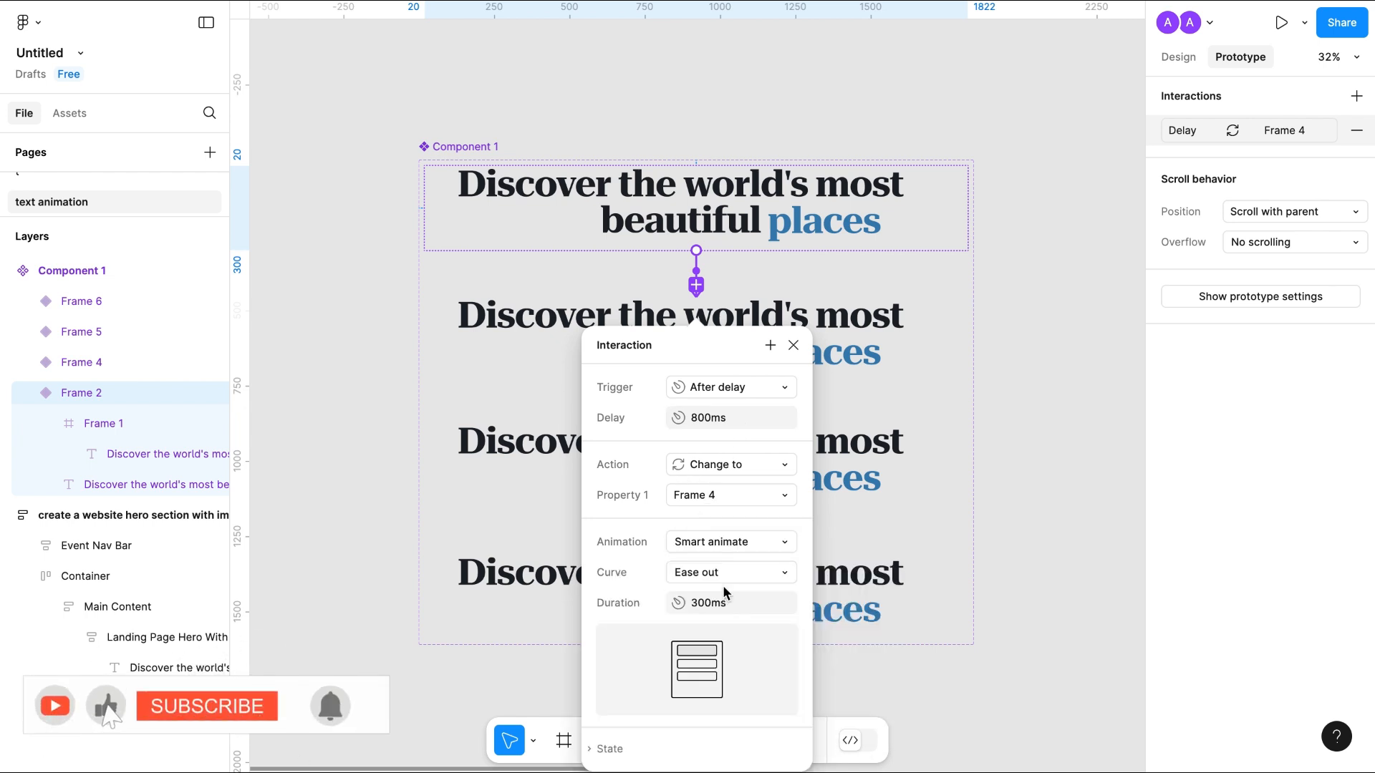
left_click(693, 573)
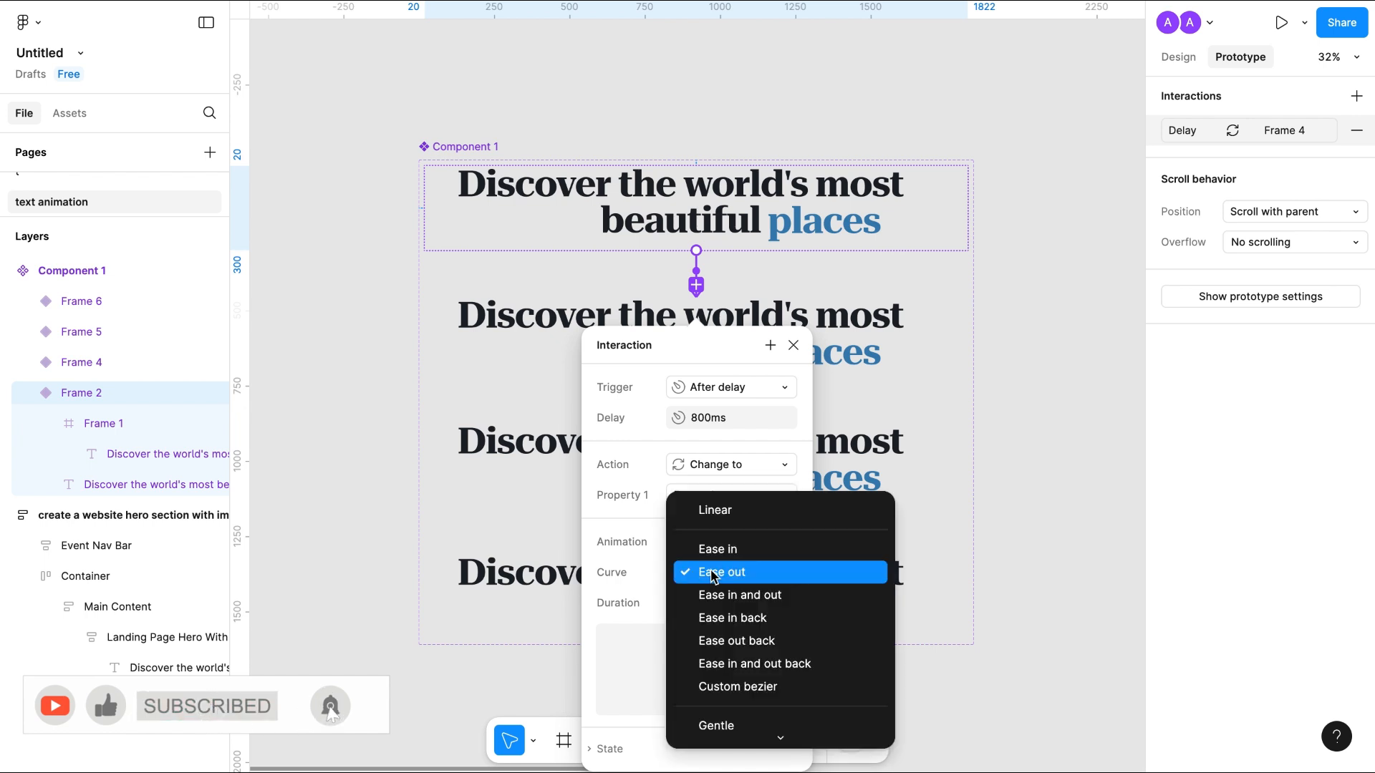
left_click(763, 667)
left_click(698, 605)
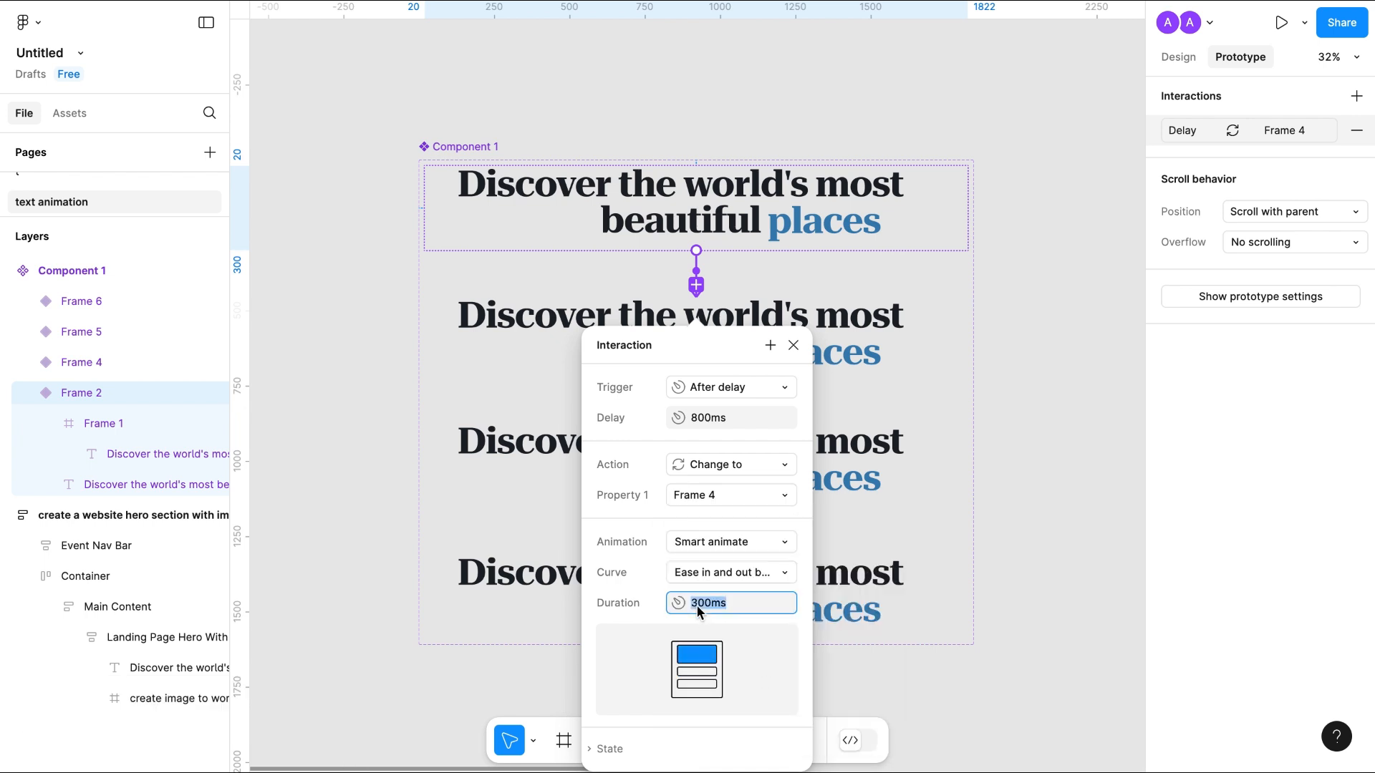
type("6600")
left_click(871, 367)
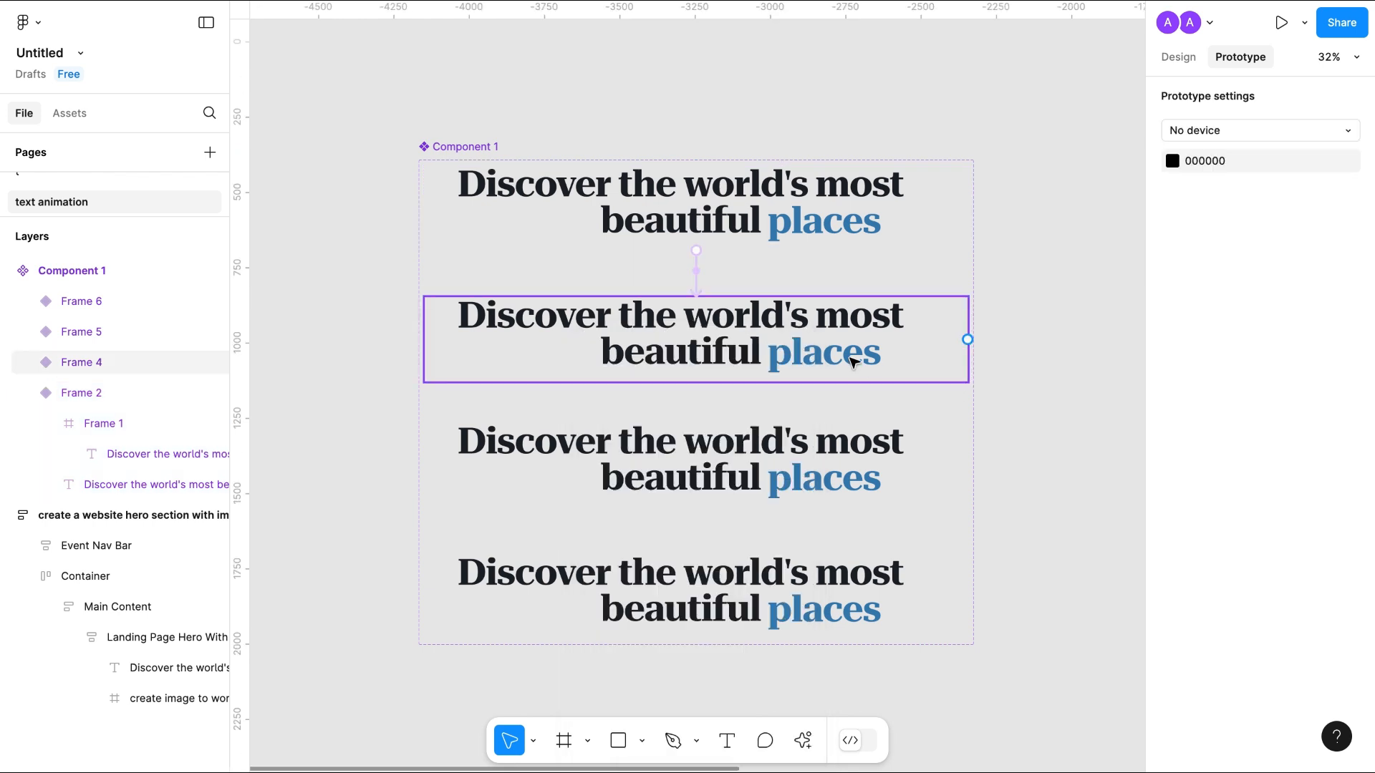
- Link the second variant to the third with a Change to interaction triggered After delay
left_click_drag(967, 340, 817, 457)
left_click(734, 514)
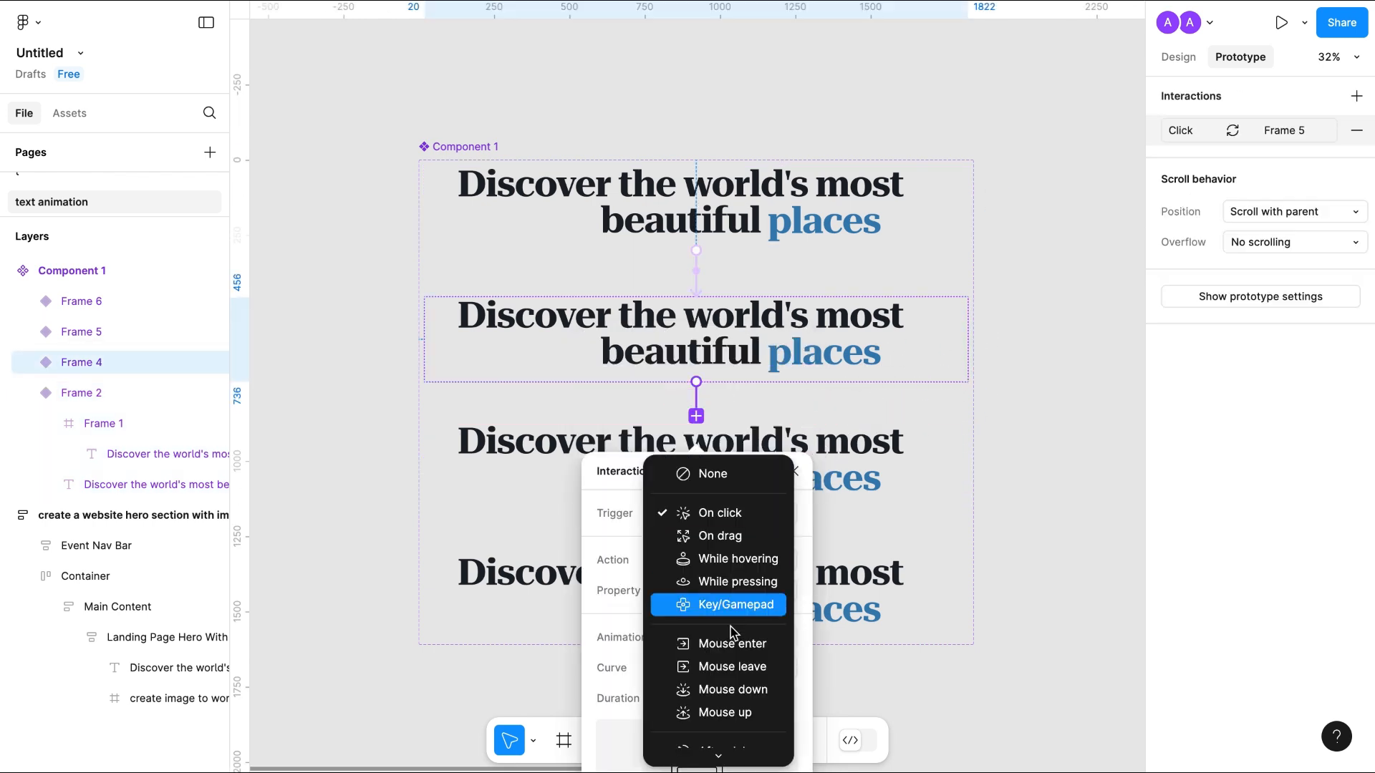
left_click(731, 749)
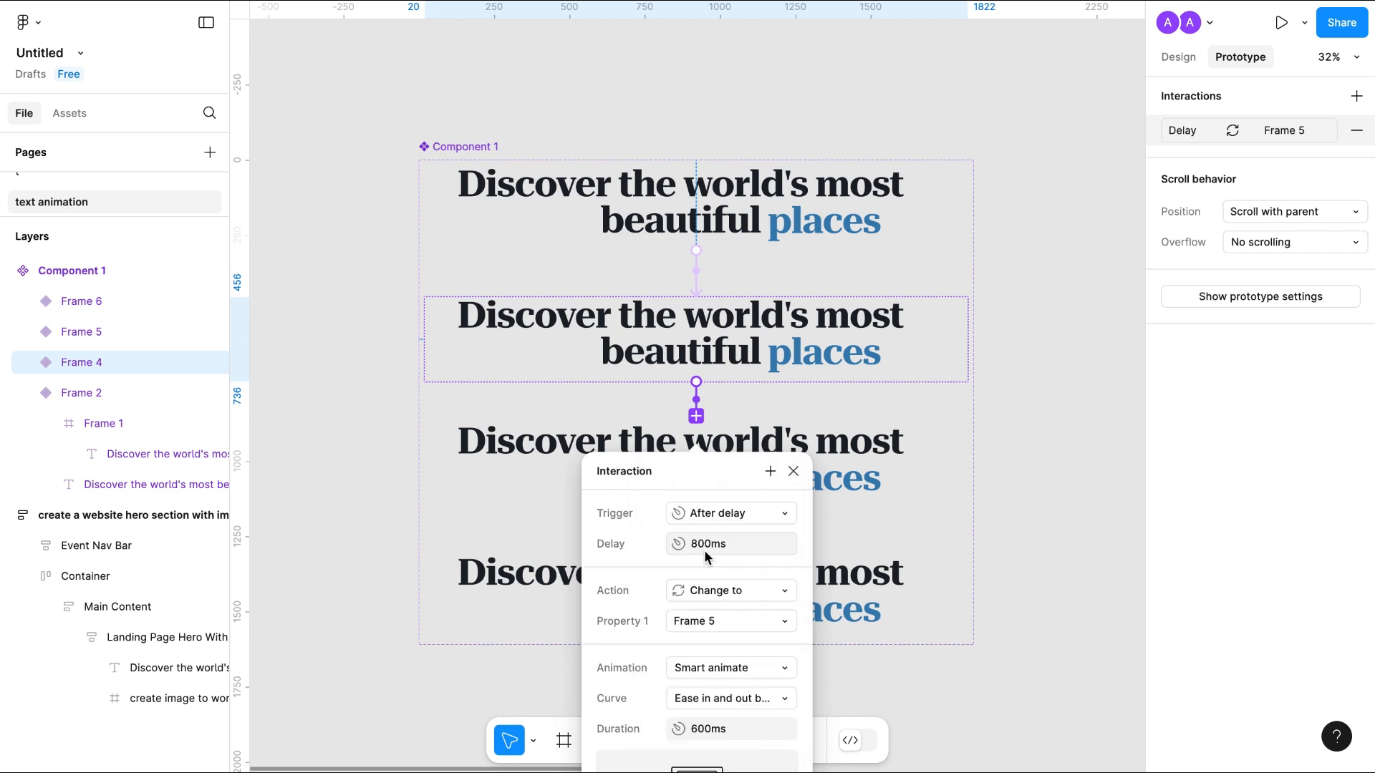
left_click(1045, 521)
- Link the third variant to the fourth with a Change to interaction triggered After delay
scroll(1043, 516, "down", 3)
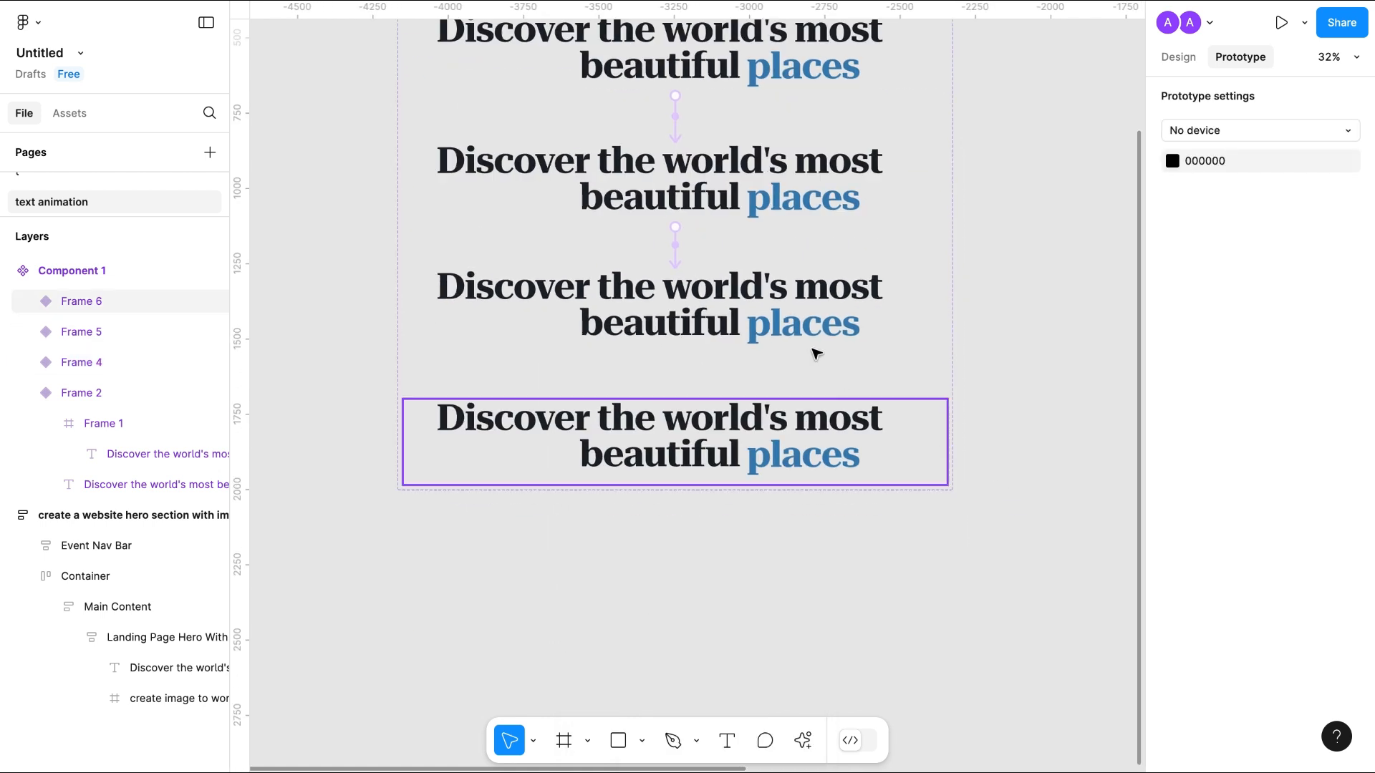
left_click(693, 340)
left_click_drag(674, 352, 677, 440)
left_click(679, 491)
left_click(706, 727)
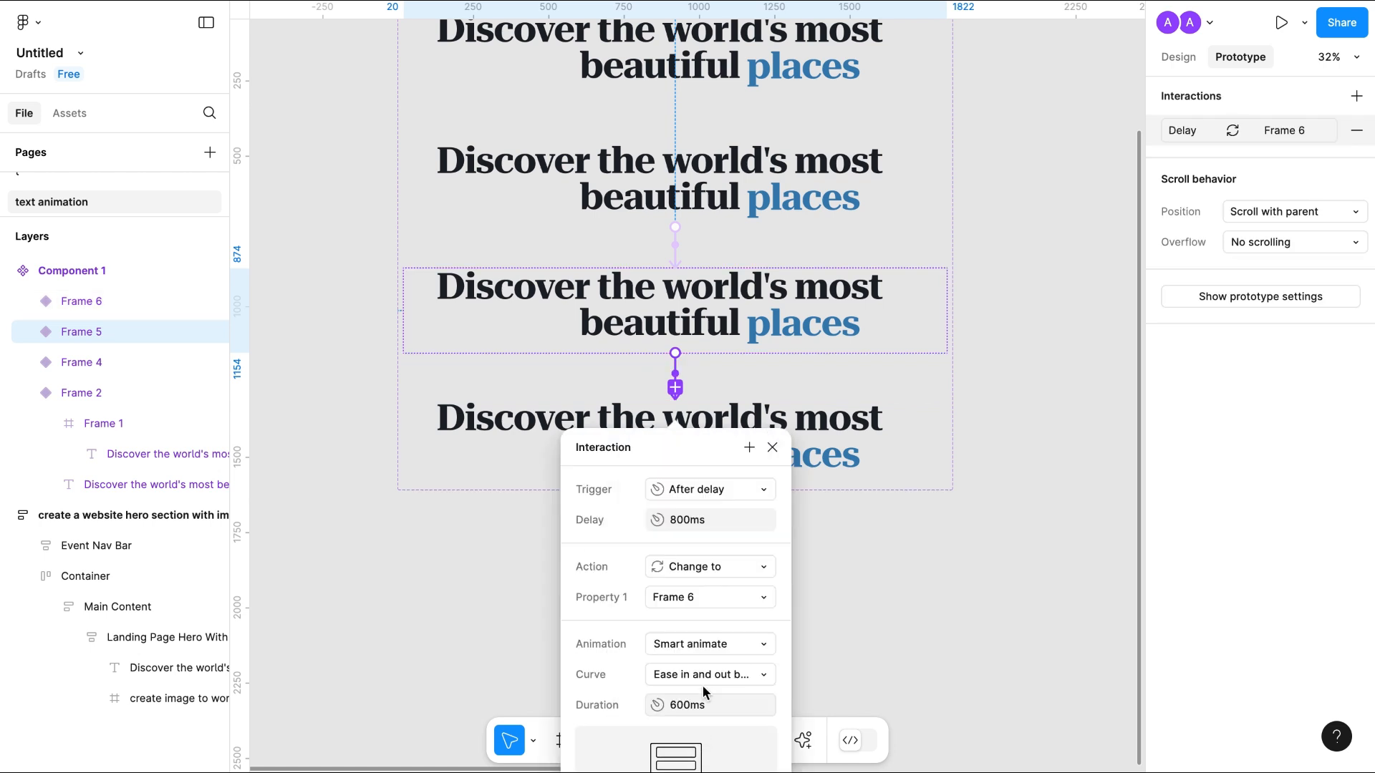
left_click(923, 587)
- Loop the fourth variant back to the first with a Change to interaction triggered After delay
left_click(813, 434)
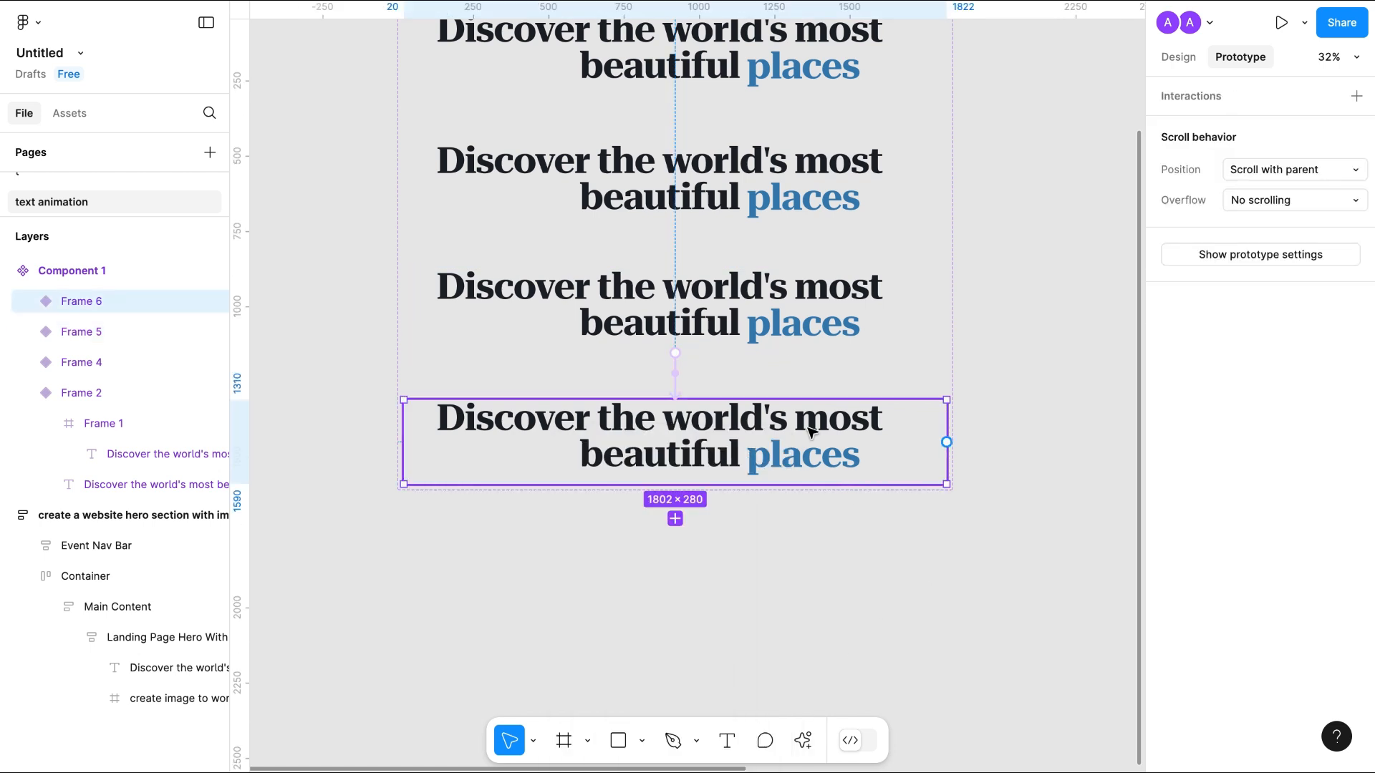
left_click_drag(947, 443, 835, 234)
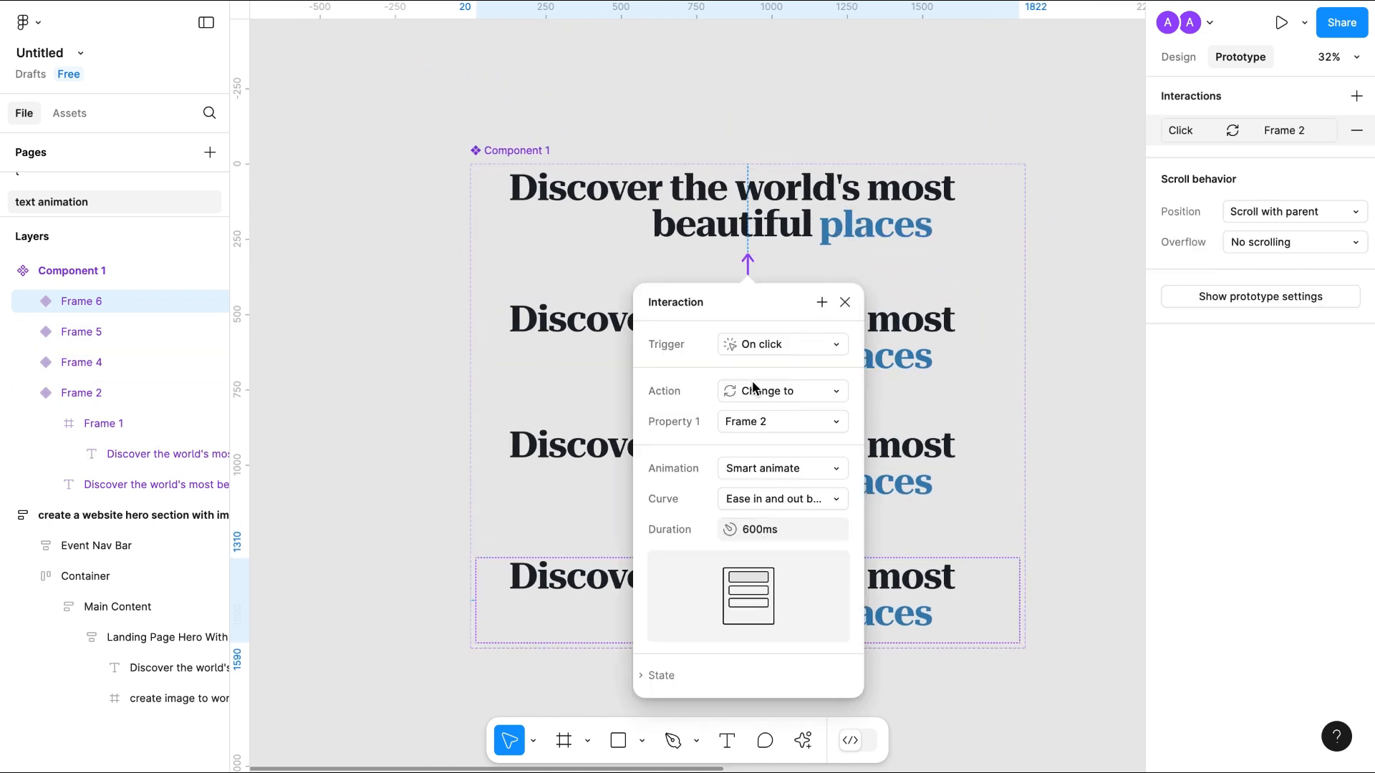
left_click(762, 344)
left_click(772, 584)
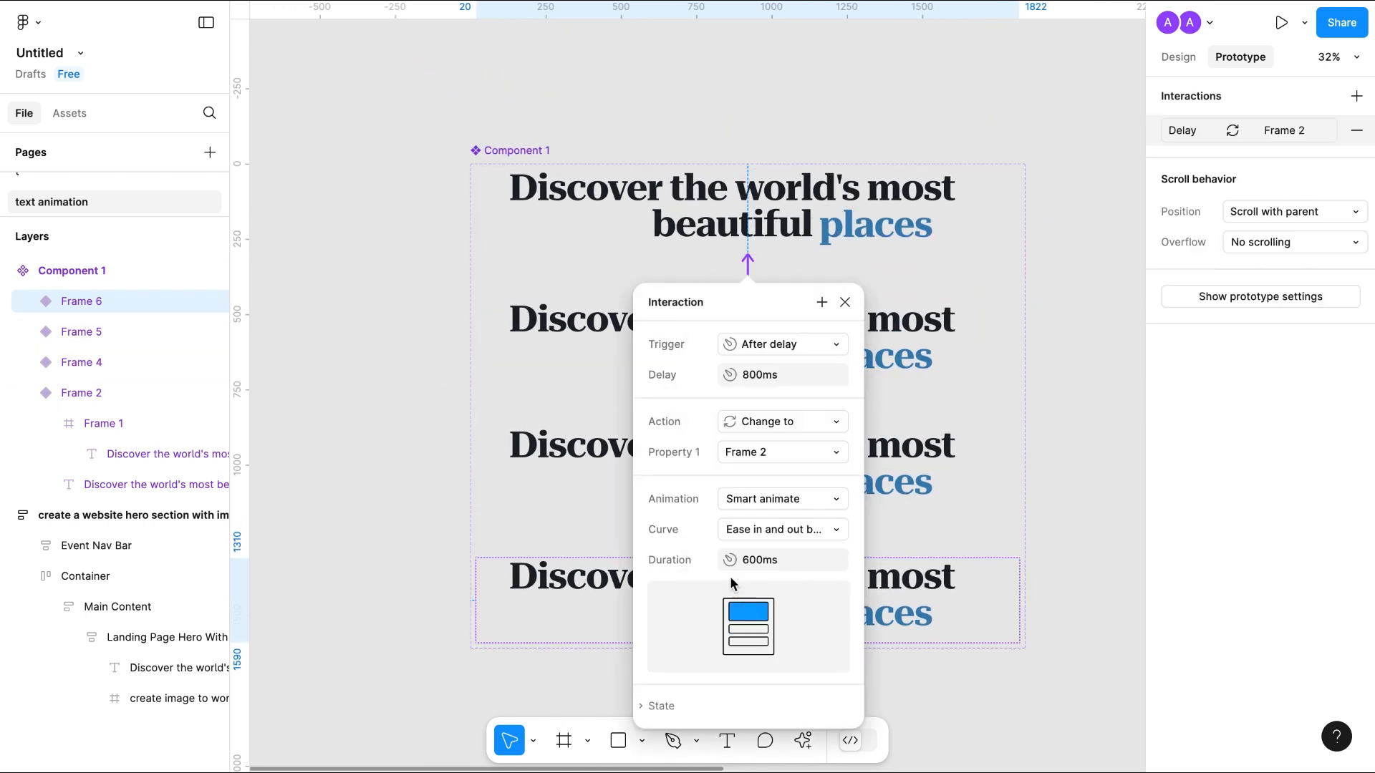
left_click(1069, 531)
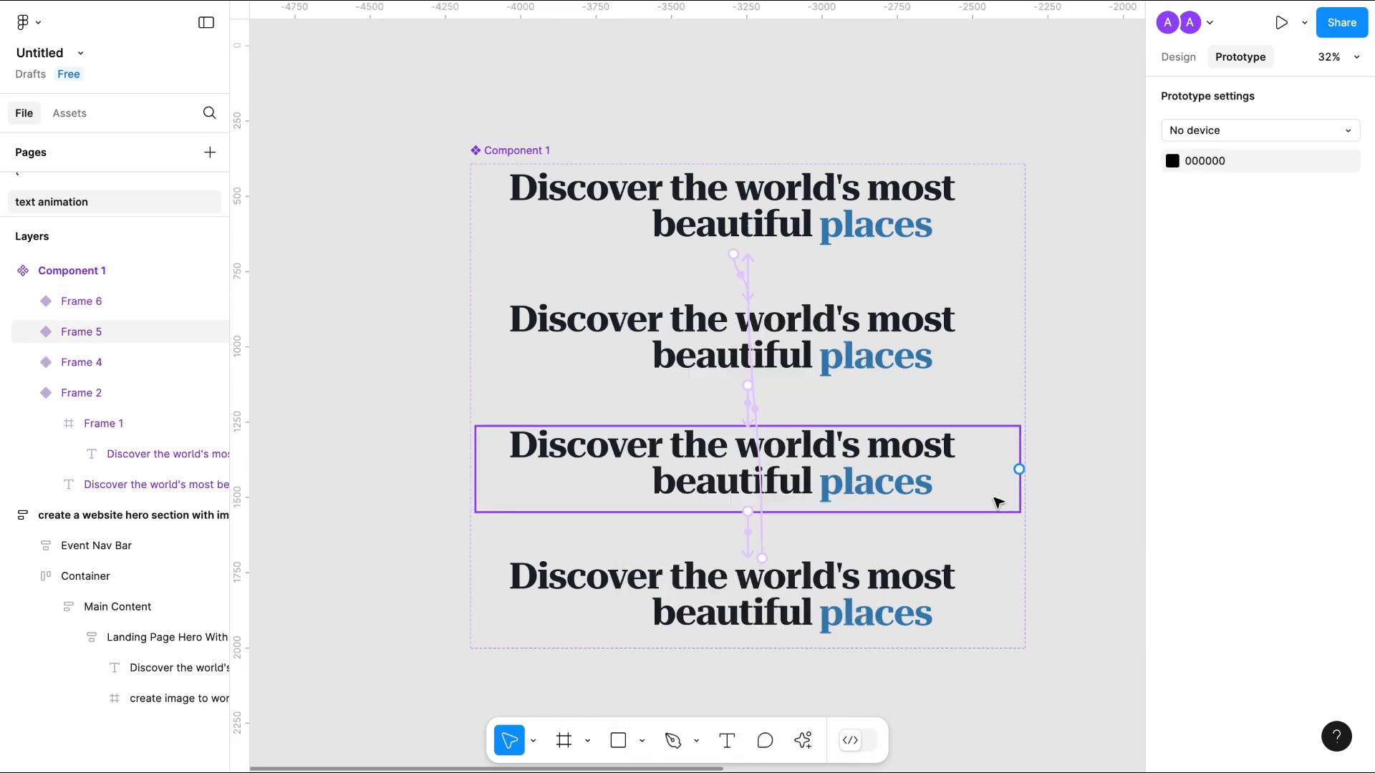
- Move the word list in the second variant up to Y -151 so its clipped frame shows "locations"
scroll(998, 502, "up", 1)
scroll(998, 502, "right", 1)
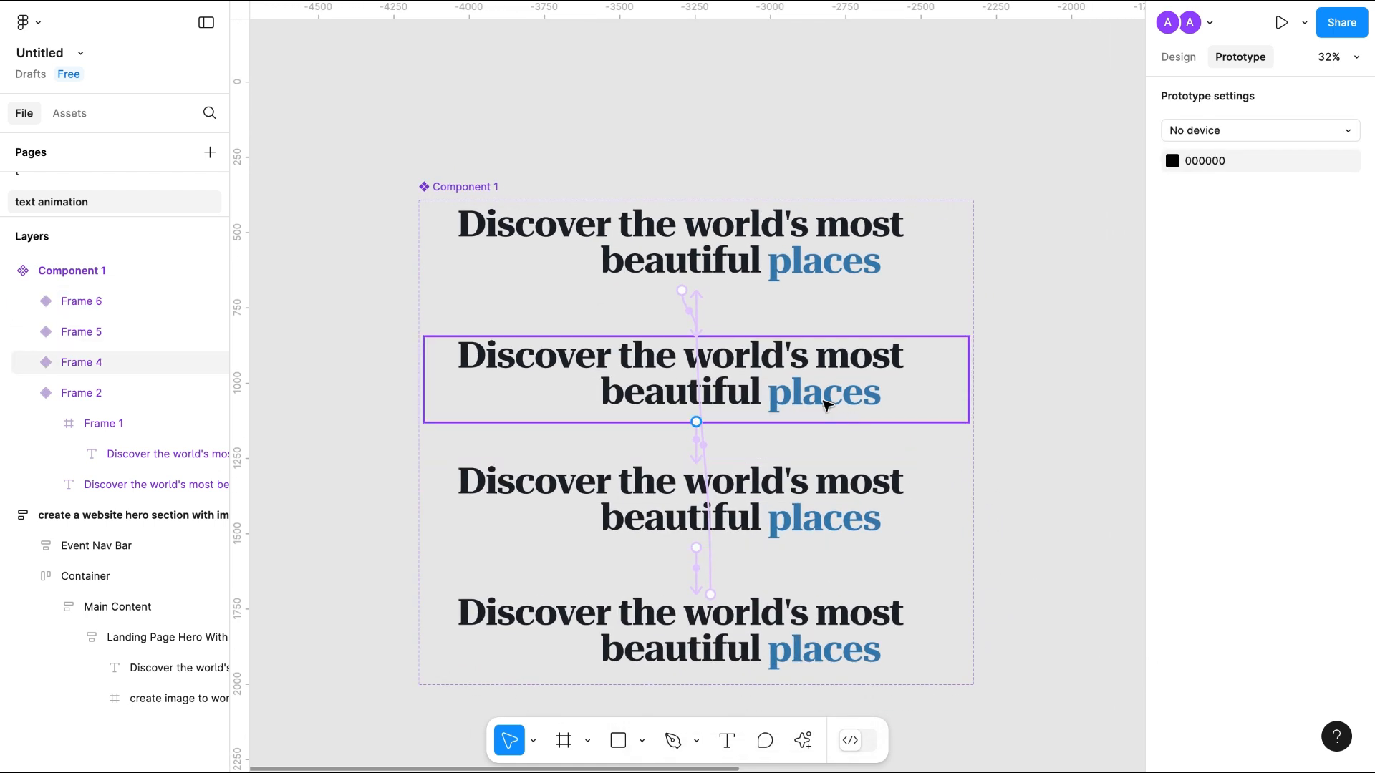
double_click(823, 405)
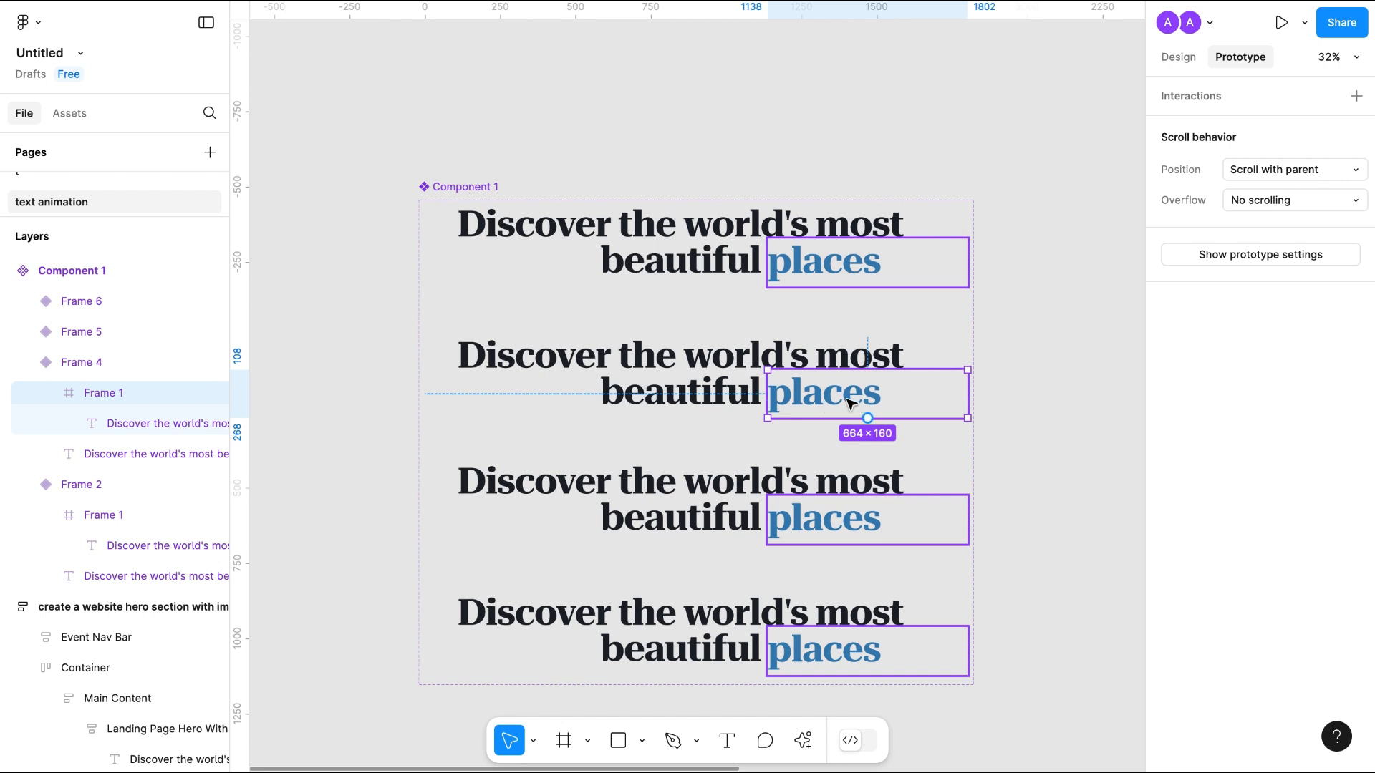
double_click(847, 403)
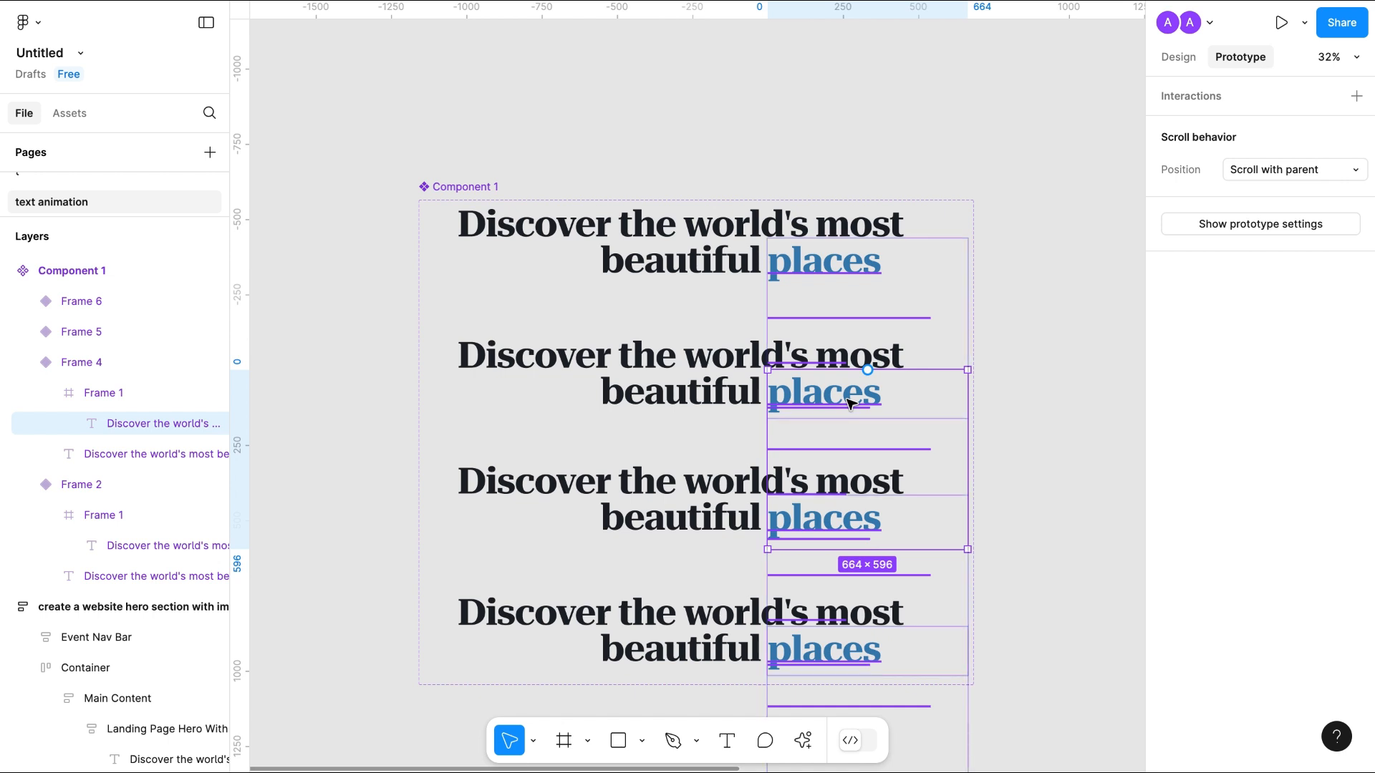
key("shift+Up")
key("shift+Up")
key("shift+Up")
key("shift+Up")
key("shift+Up")
key("shift+Up")
key("shift+Up")
key("shift+Up")
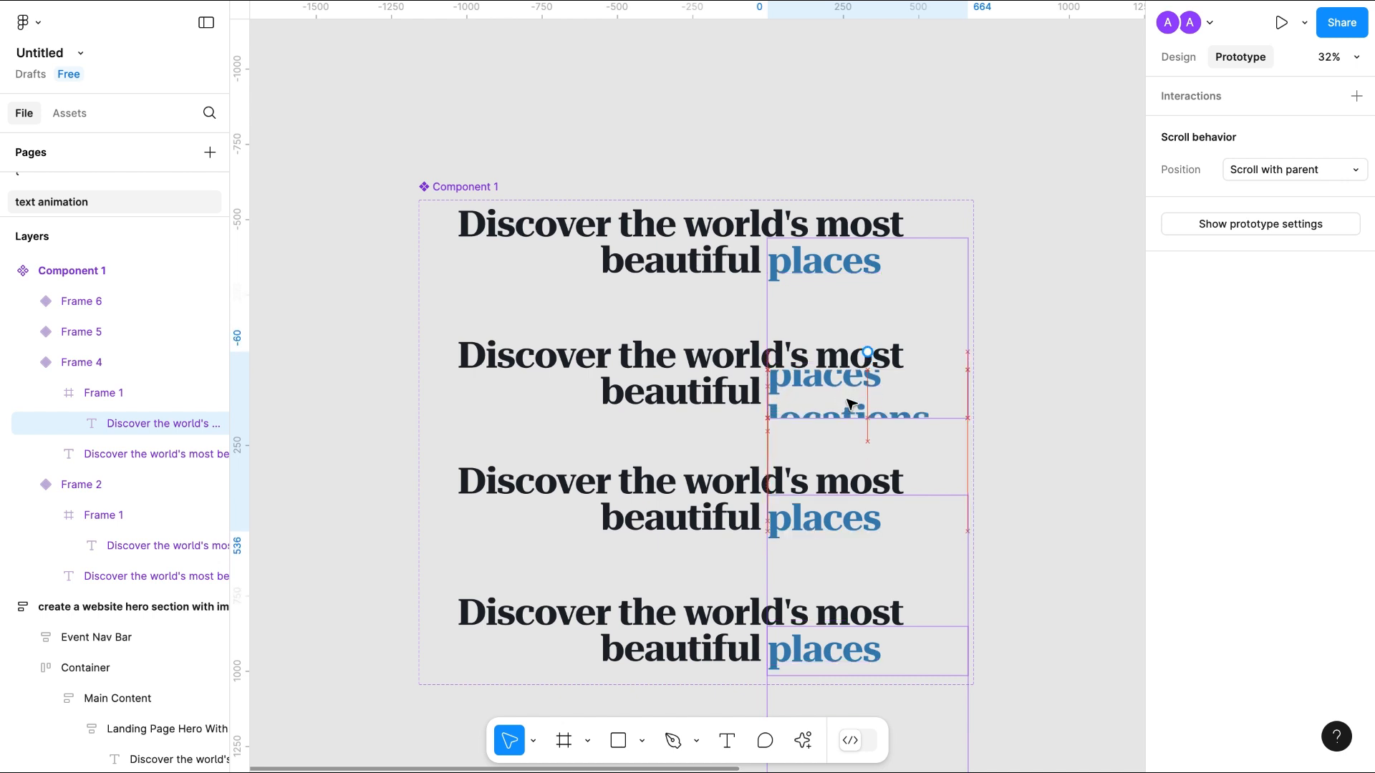
key("shift+Up")
key("shift+Up")
key("shift+Up")
key("shift+Up")
key("shift+Up")
key("shift+Up")
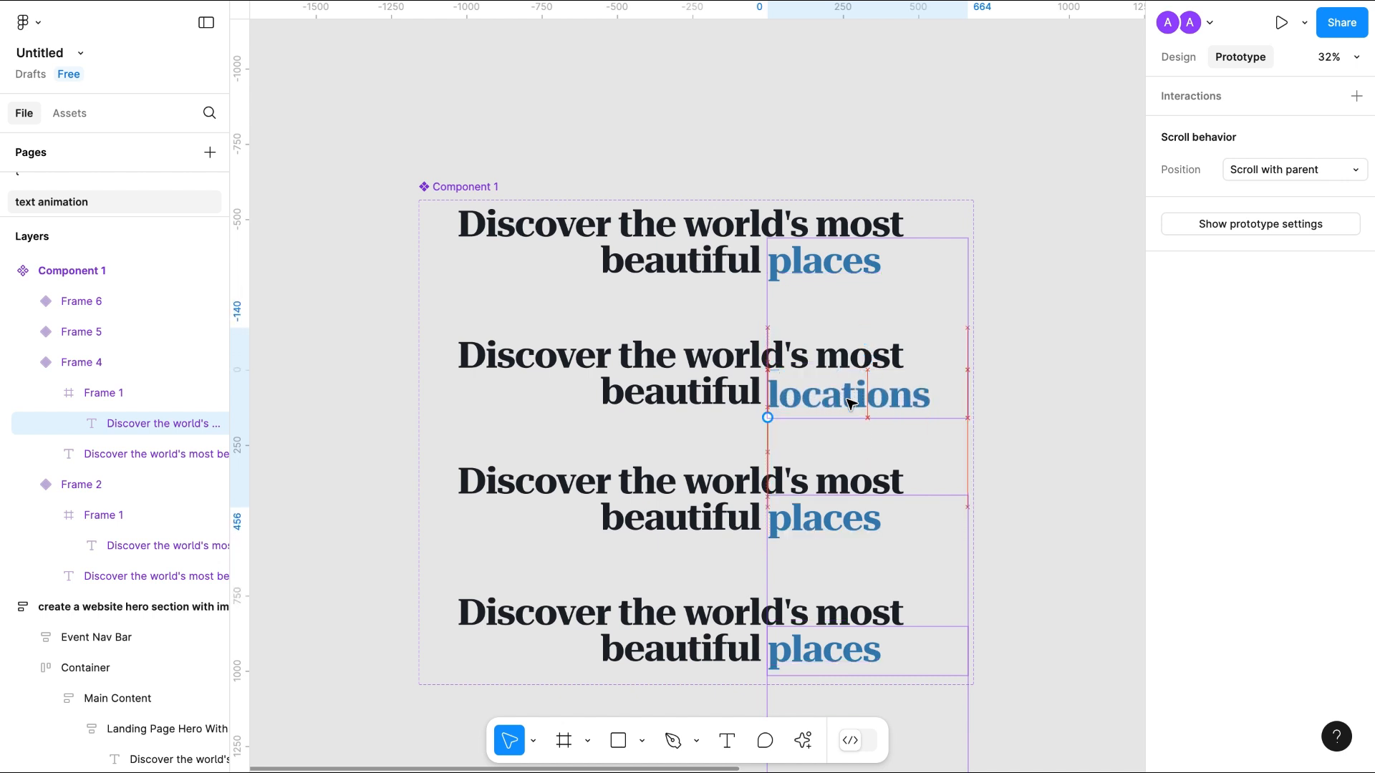
key("shift+Up")
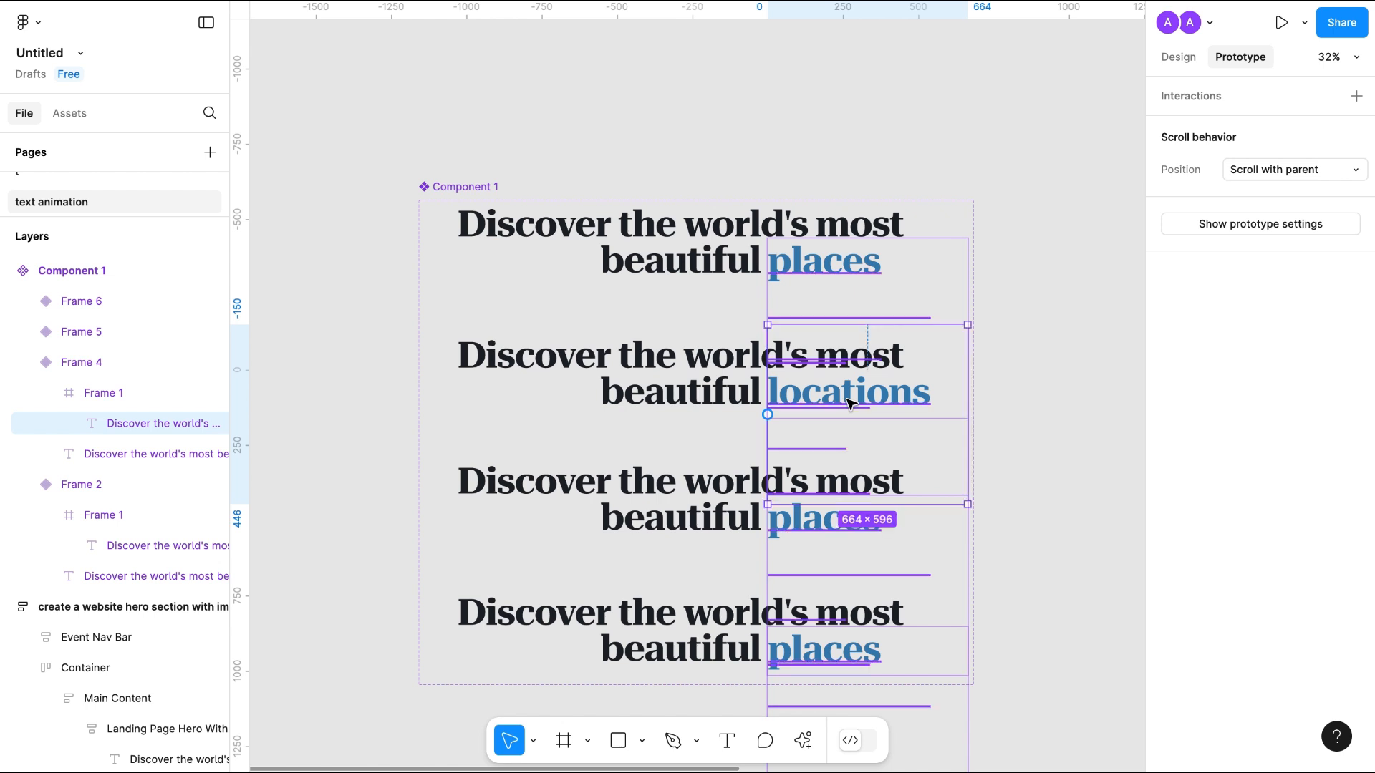
key("Up")
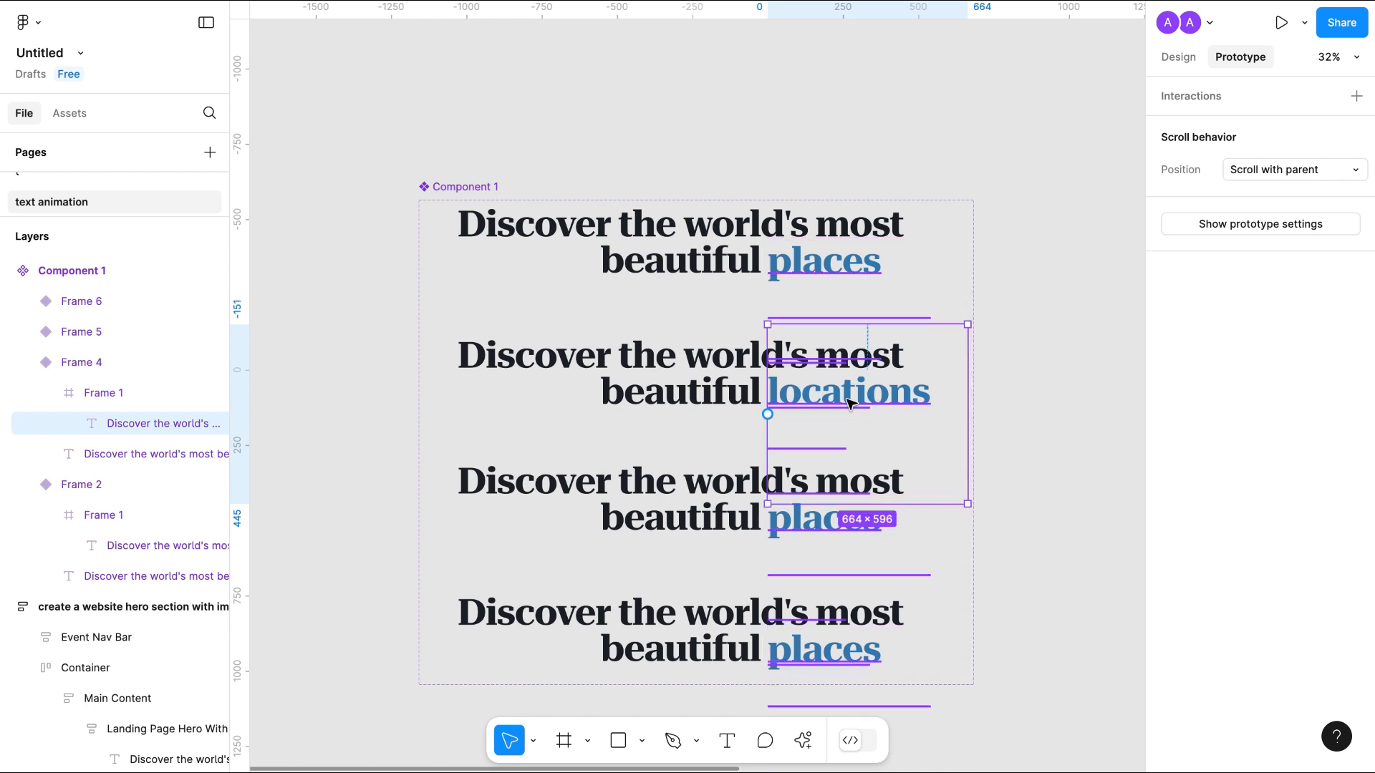
- Move the word list in the third variant up to Y -150 so its clipped frame shows "locations"
left_click(818, 542)
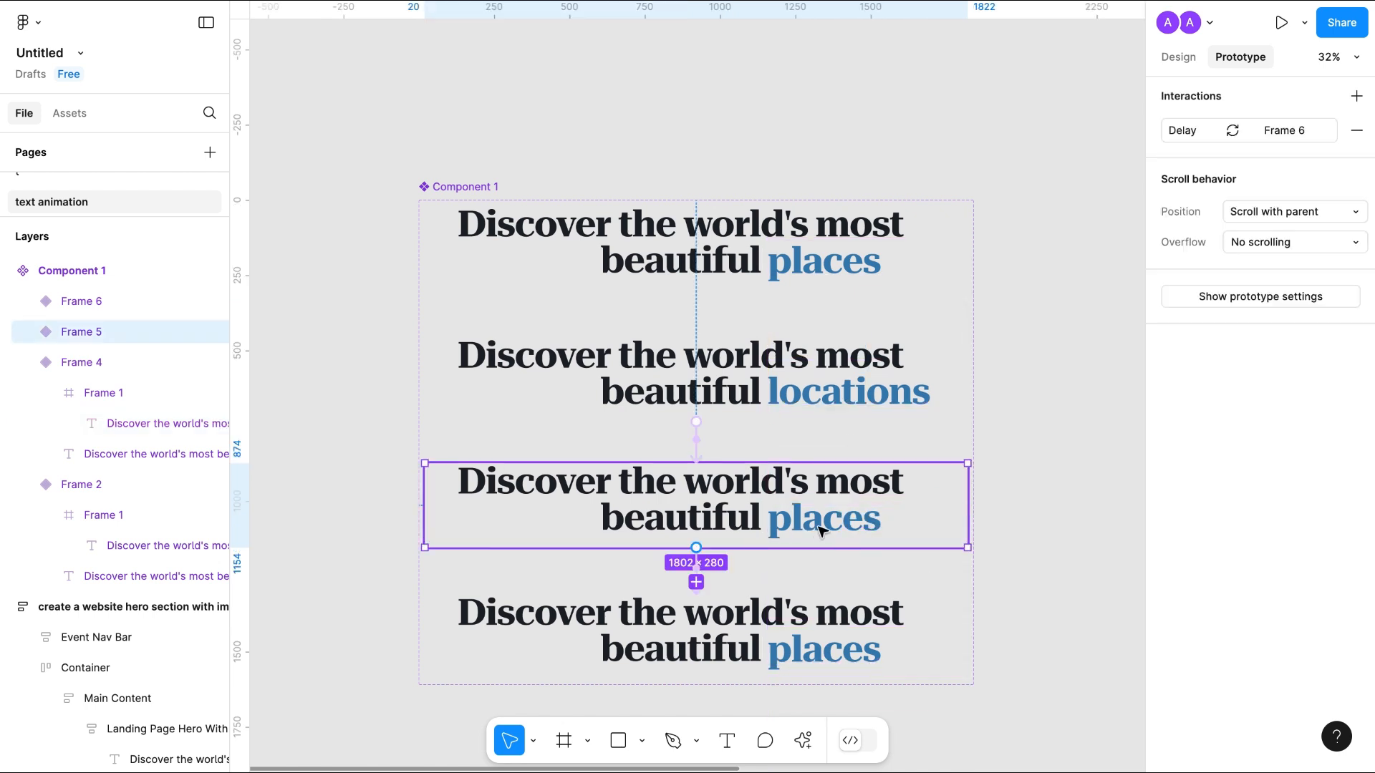
double_click(821, 530)
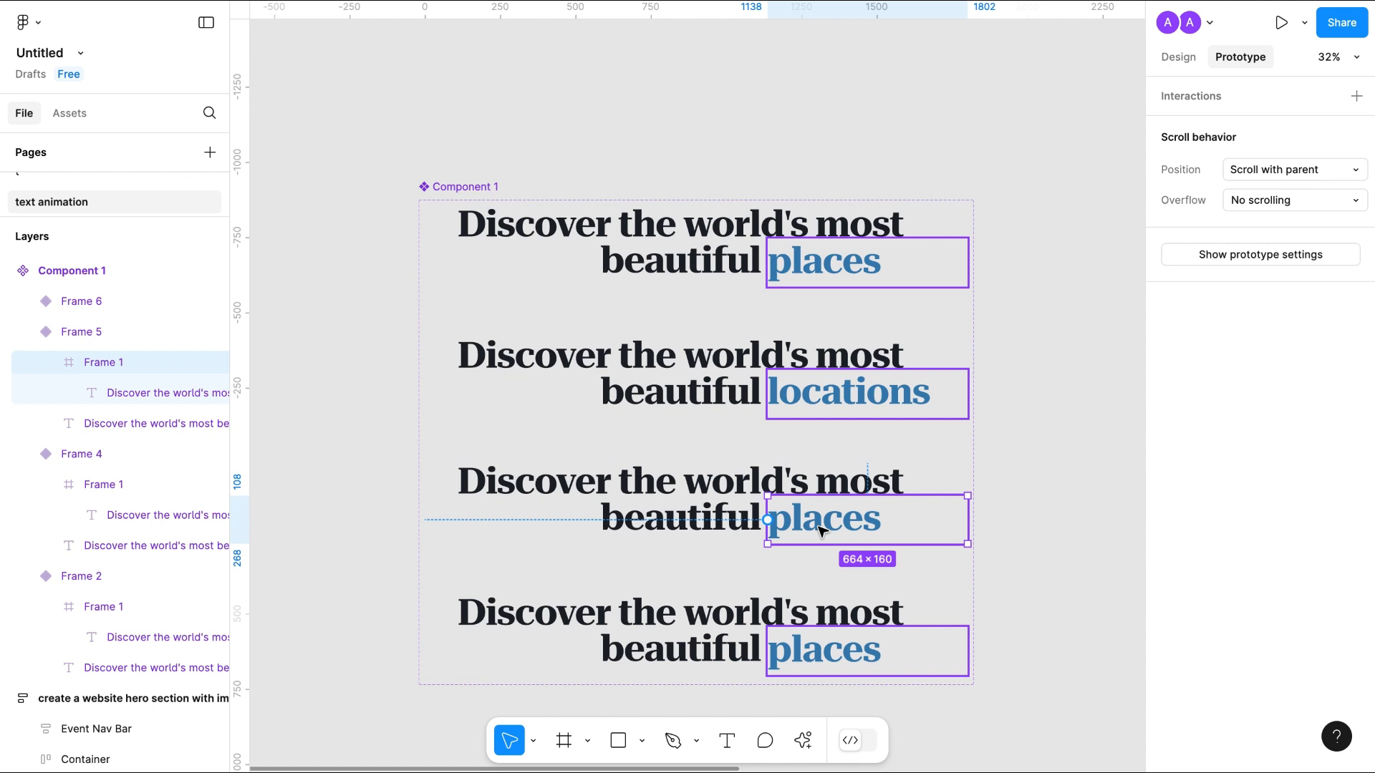
double_click(821, 530)
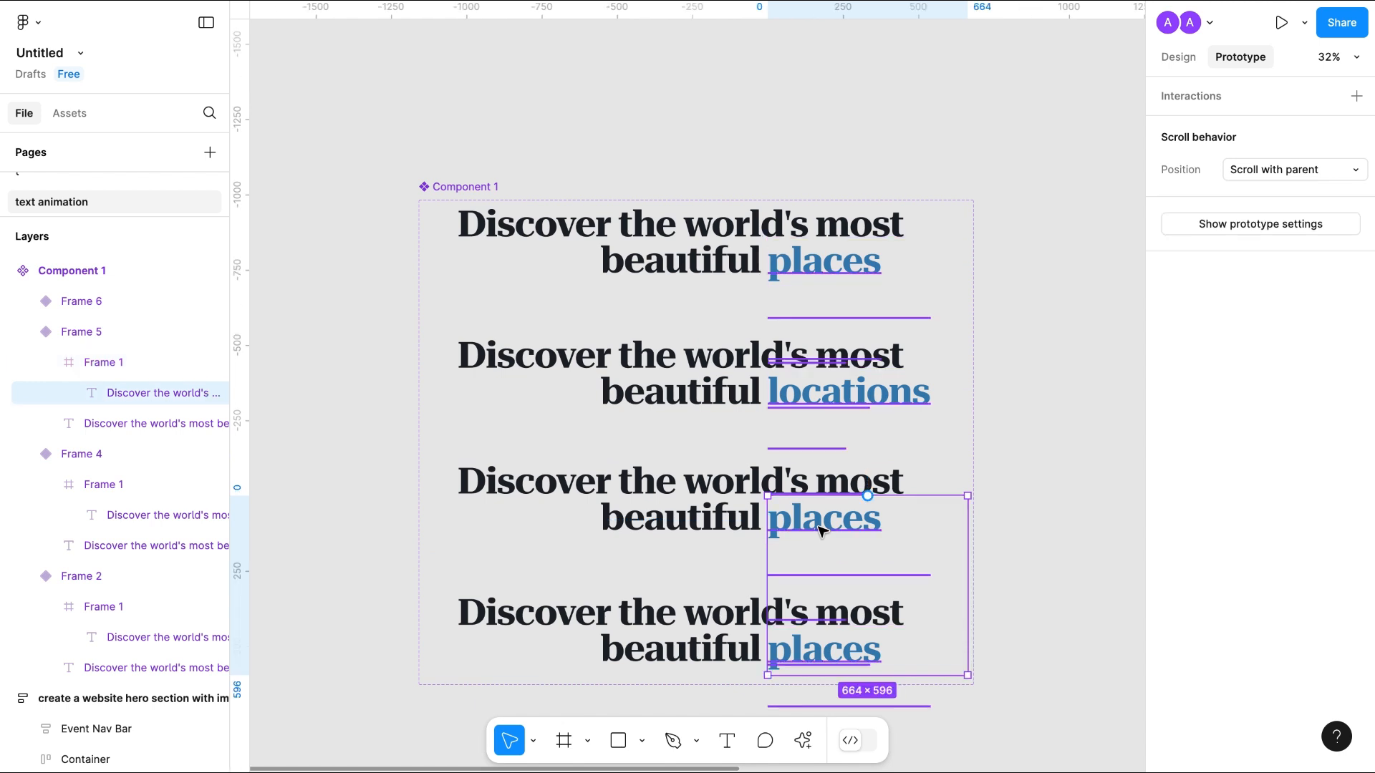
key("shift+Up")
key("shift+Up")
key("shift+Up")
key("shift+Up")
key("shift+Up")
key("shift+Up")
key("shift+Up")
key("shift+Up")
key("shift+Up")
key("shift+Up")
key("shift+Up")
key("shift+Up")
key("shift+Up")
key("shift+Up")
key("shift+Up")
- Move the word list in the fourth variant up to Y -450 so its clipped frame shows "scene"
scroll(821, 530, "down", 2)
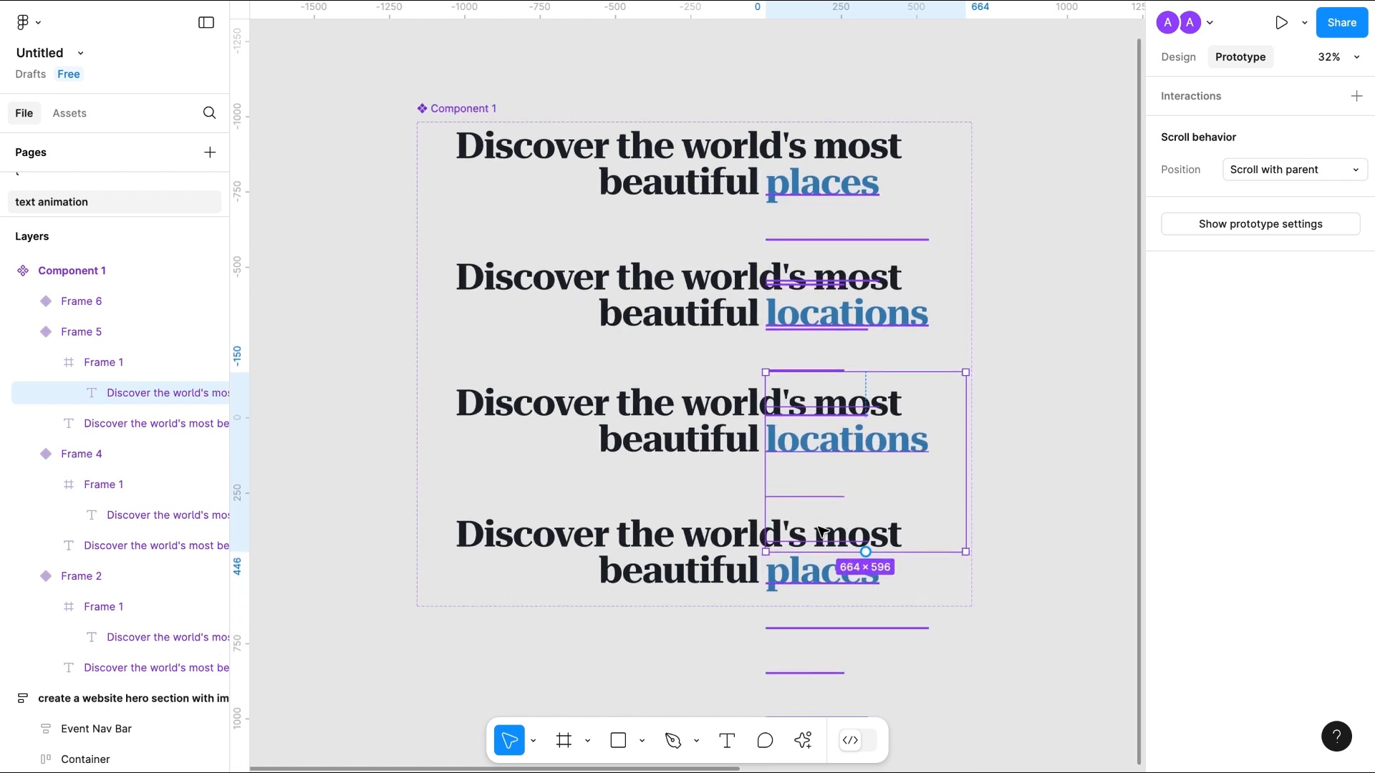
scroll(821, 530, "down", 1)
left_click(767, 546)
double_click(825, 552)
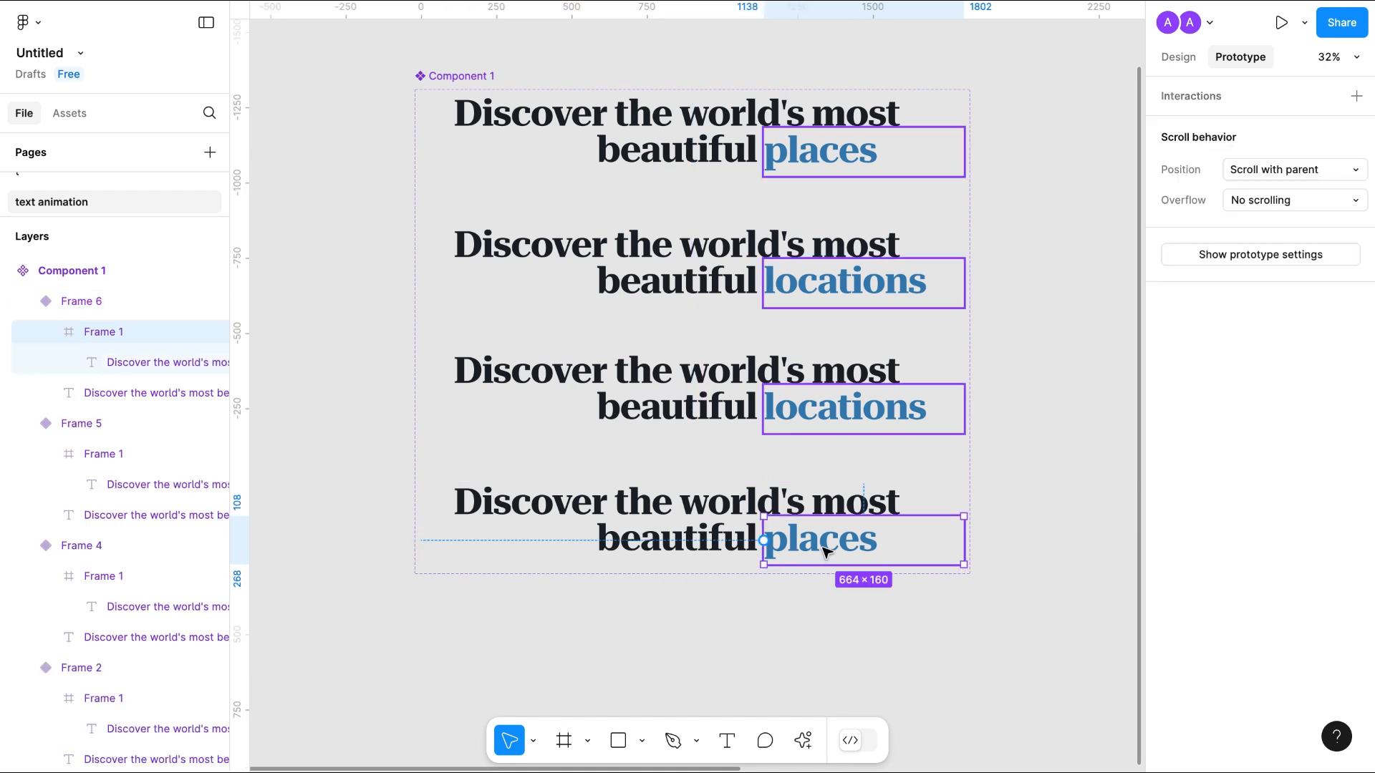
left_click(825, 552)
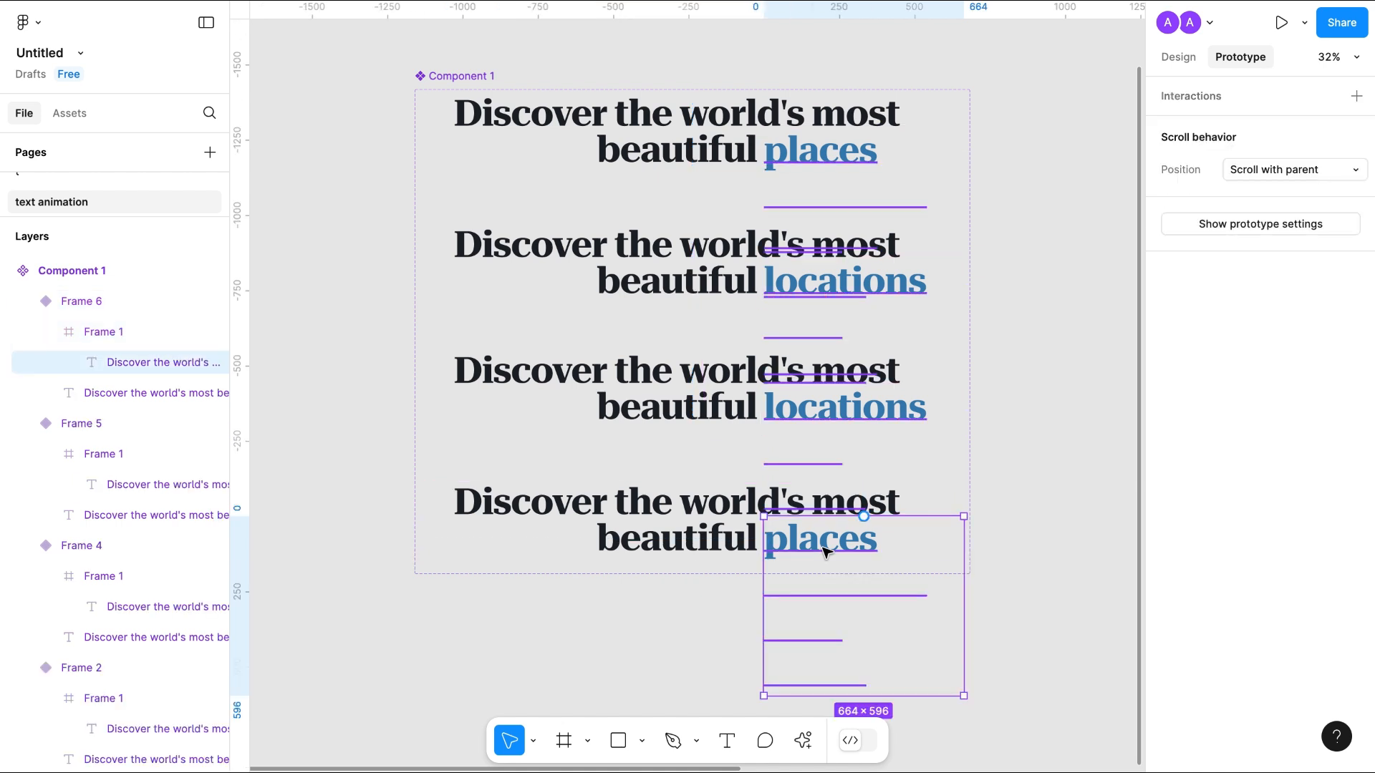
key("ctrl+alt+a")
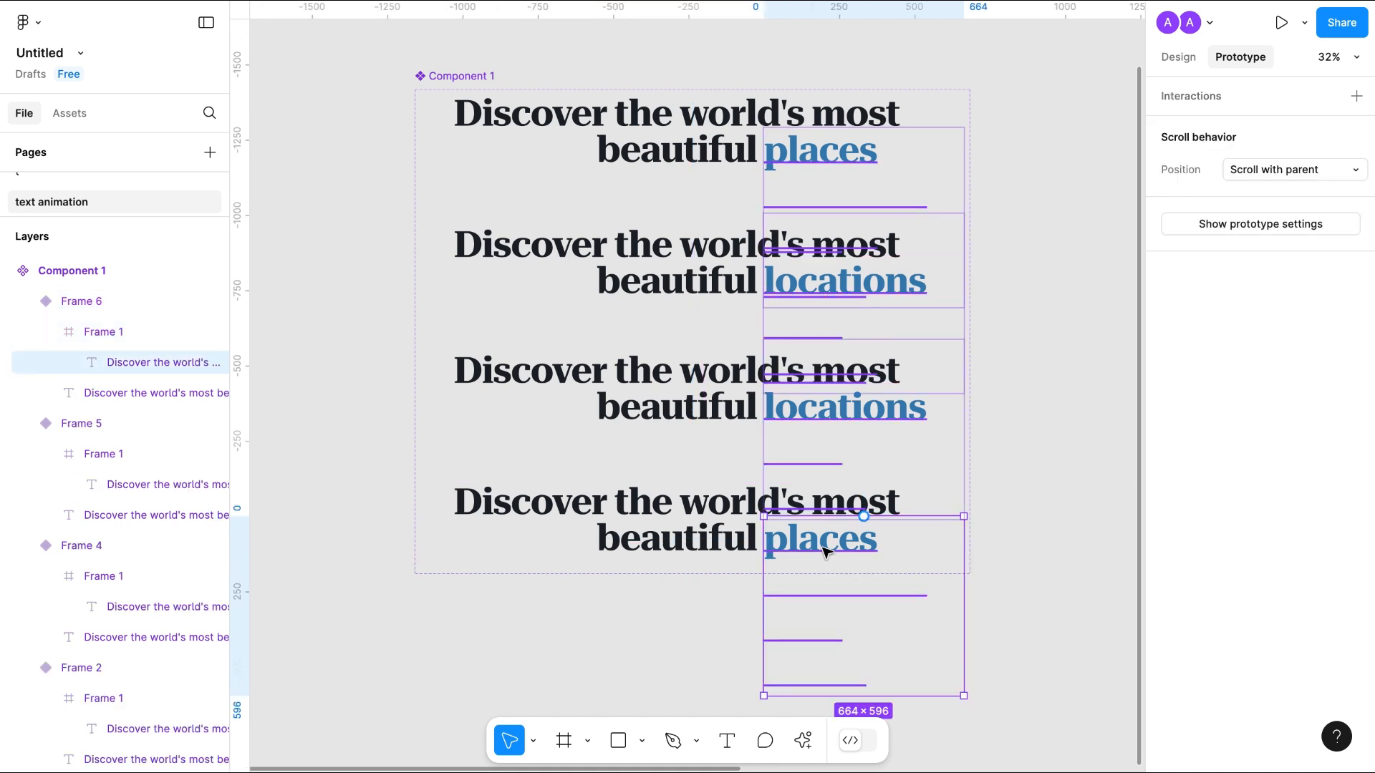
key("shift+Up")
key("shift+Up")
key("shift+Up")
key("shift+Up")
key("shift+Up")
key("shift+Up")
key("shift+Up")
key("shift+Up")
key("shift+Up")
key("shift+Up")
key("shift+Up")
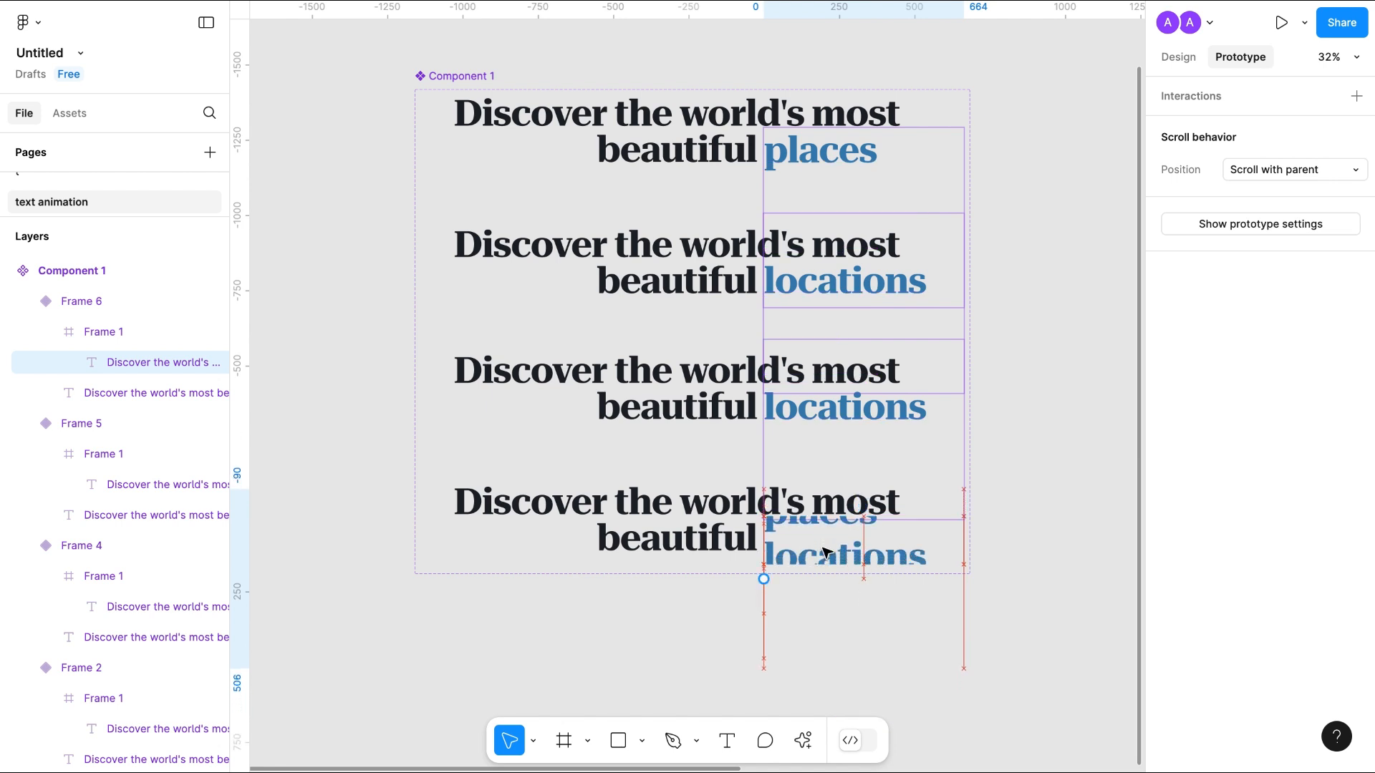
key("shift+Up")
key("shift+Up")
key("shift+Up")
key("shift+Up")
key("shift+Up")
key("shift+Up")
key("shift+Up")
key("shift+Up")
key("shift+Up")
key("shift+Up")
key("shift+Up")
key("shift+Up")
key("shift+Up")
key("shift+Up")
key("shift+Up")
key("shift+Up")
key("shift+Up")
key("shift+Up")
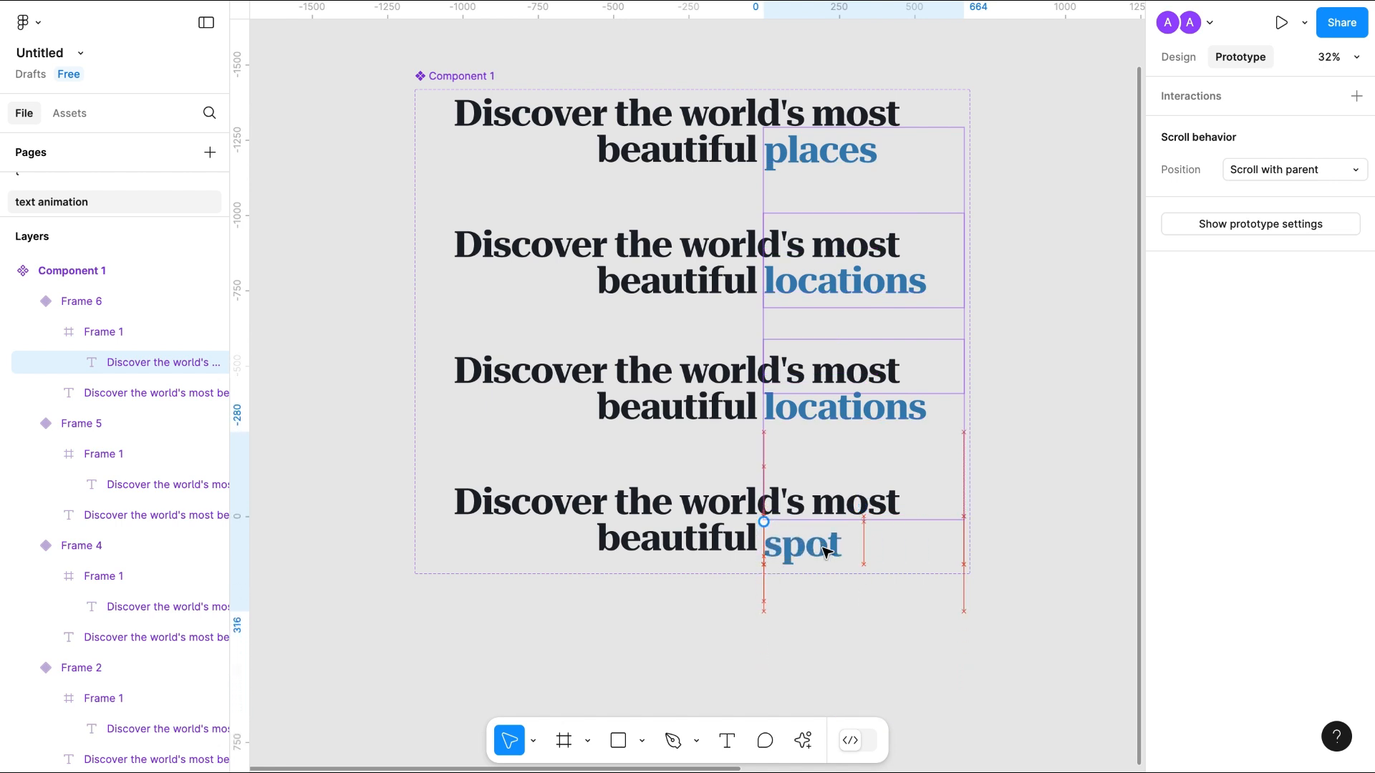
key("shift+Up")
key("shift+Up")
key("shift+Up")
key("shift+Up")
key("shift+Up")
key("shift+Up")
key("shift+Up")
key("shift+Up")
key("shift+Up")
key("shift+Up")
key("shift+Up")
key("shift+Up")
key("shift+Up")
key("shift+Up")
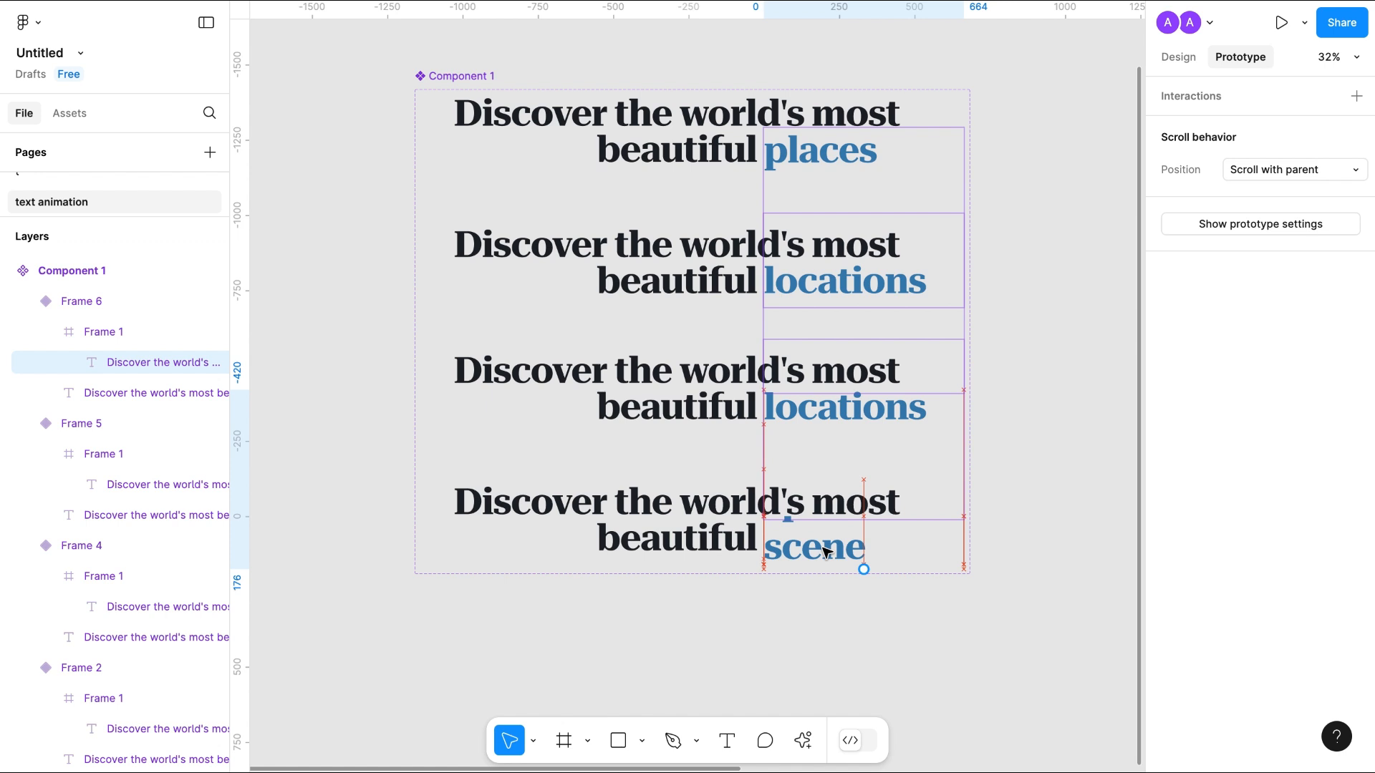
key("shift+Up")
key("shift+Up")
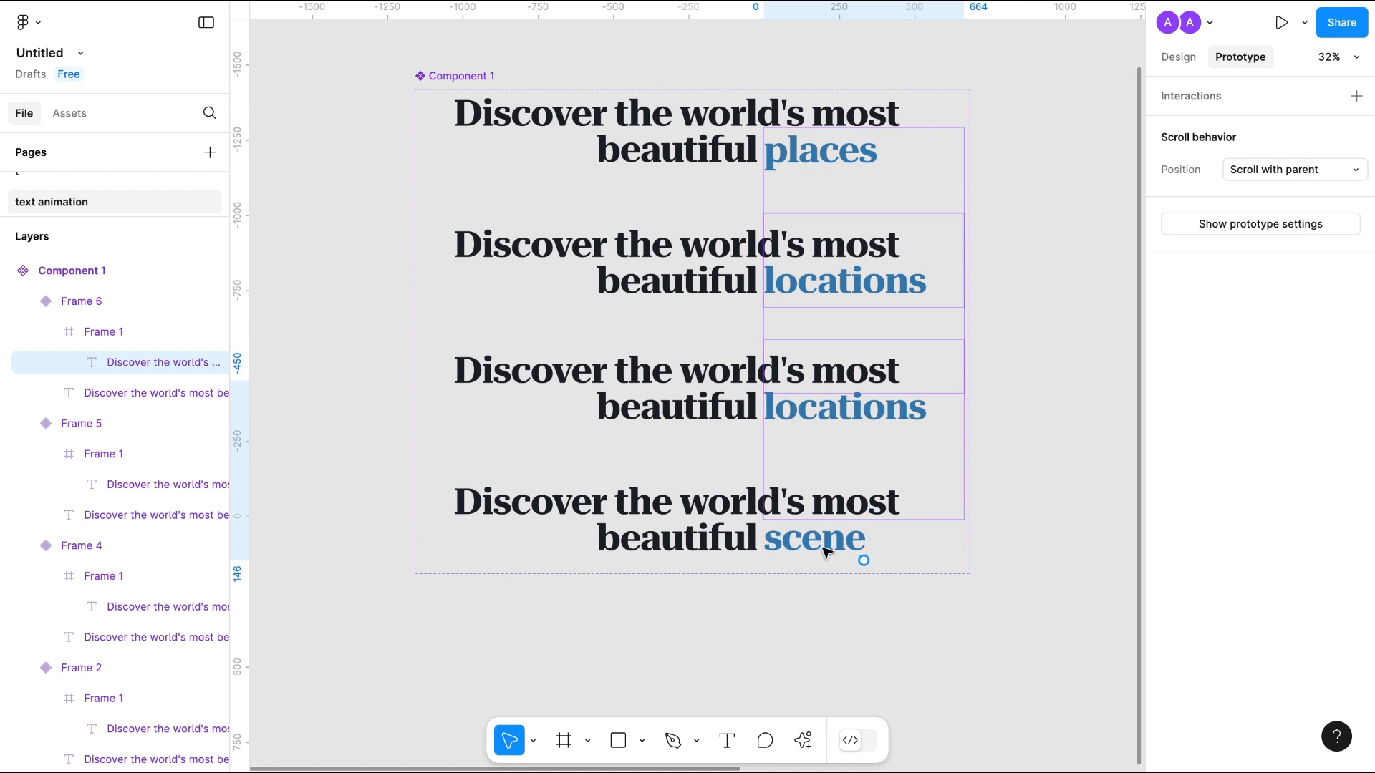
left_click(699, 462)
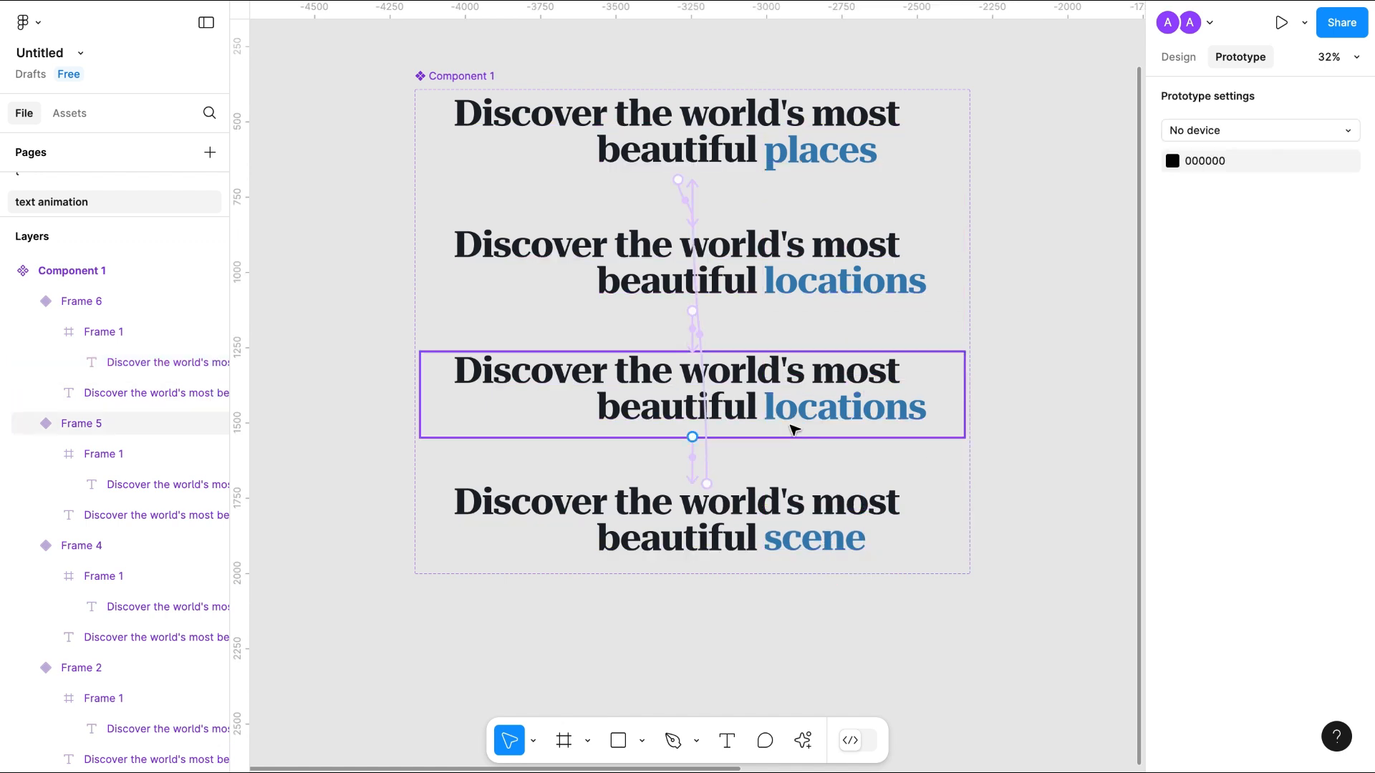
- Move the word list in the third variant further up to Y -301 so its clipped frame shows "spot"
double_click(816, 419)
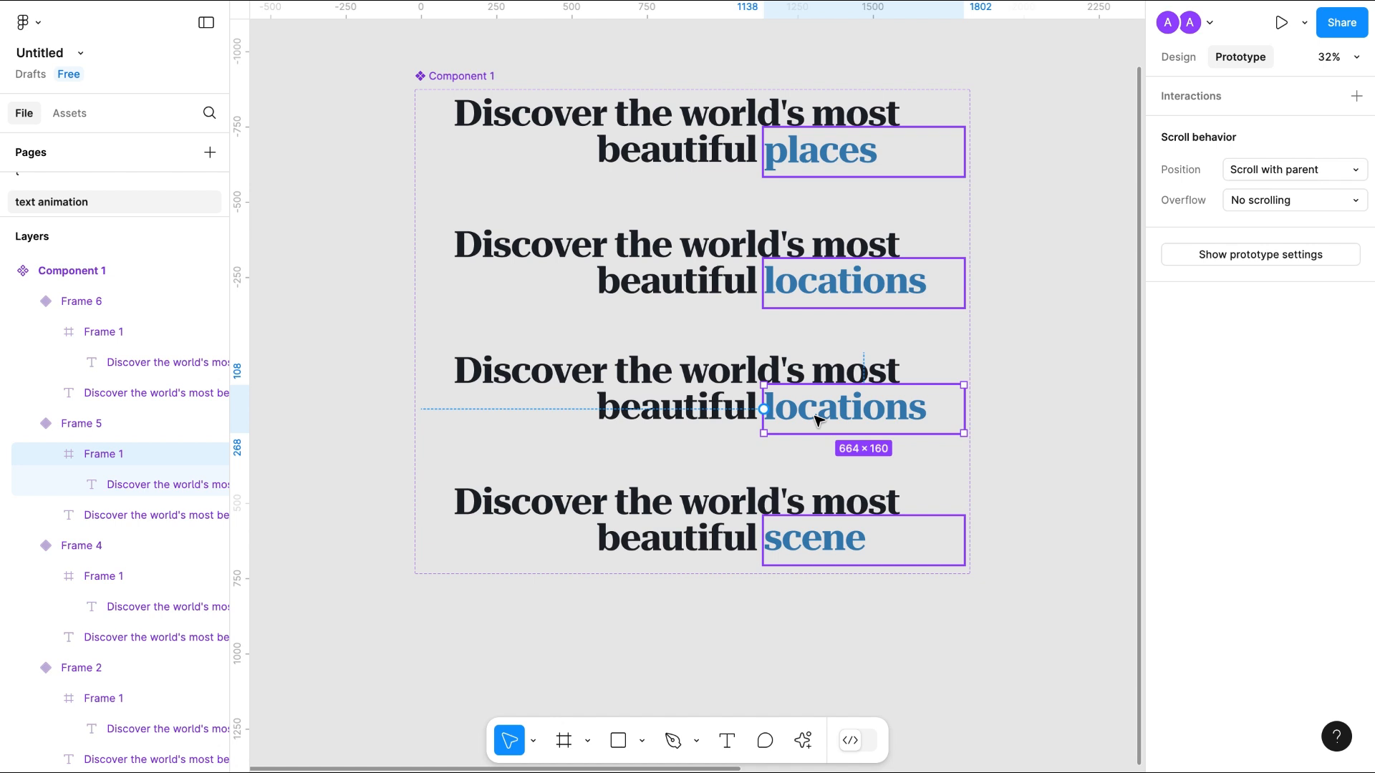
double_click(816, 419)
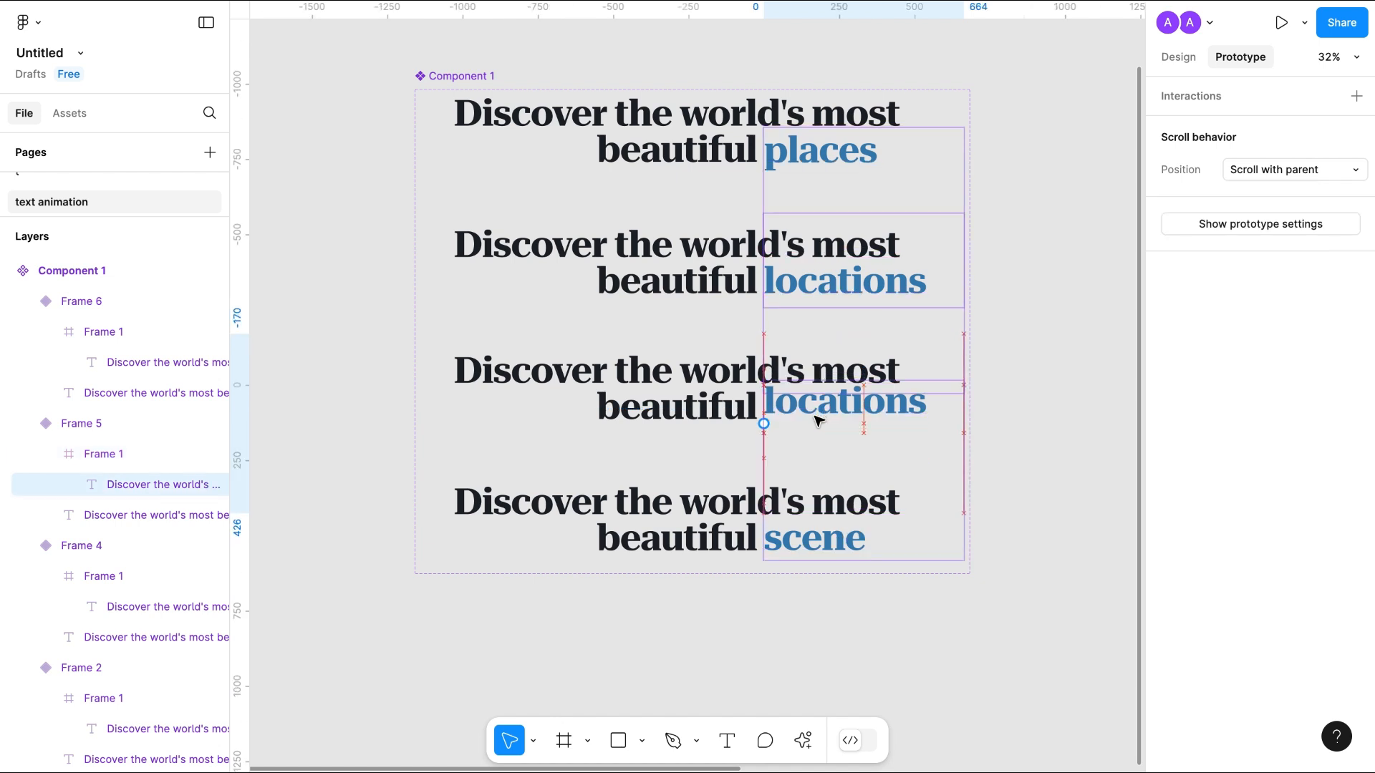
key("shift+Up")
key("shift+Up")
key("shift+Up")
key("shift+Up")
key("shift+Up")
key("shift+Up")
key("shift+Up")
key("shift+Up")
key("shift+Up")
key("shift+Up")
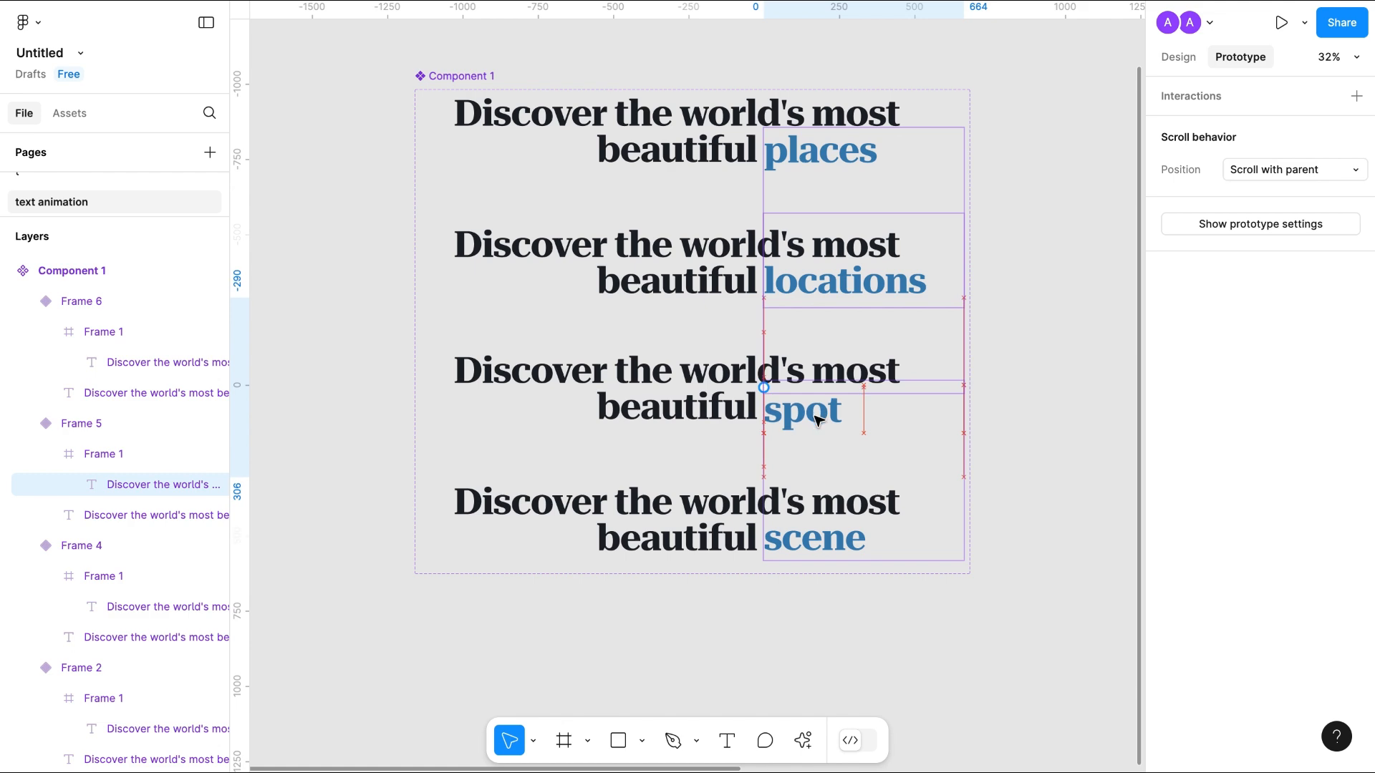
key("Up")
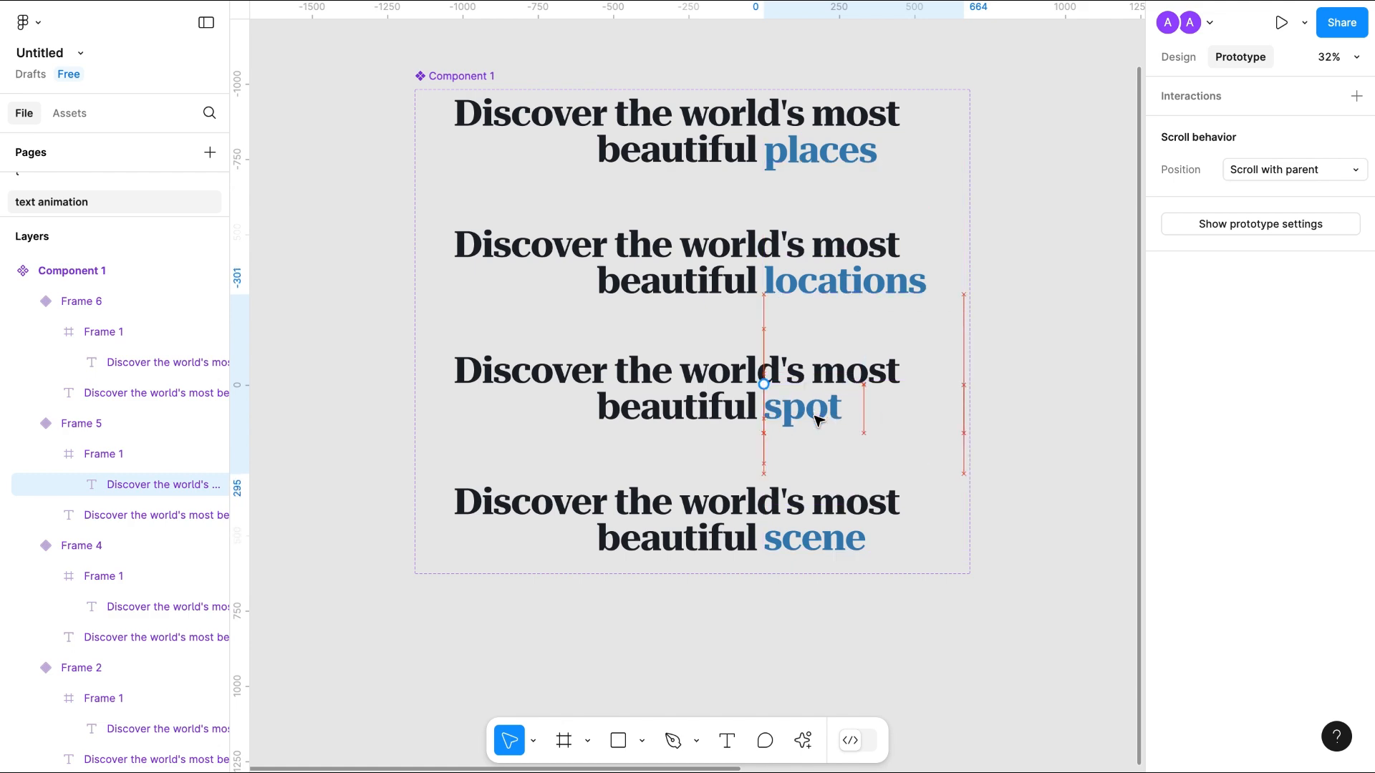
left_click(707, 604)
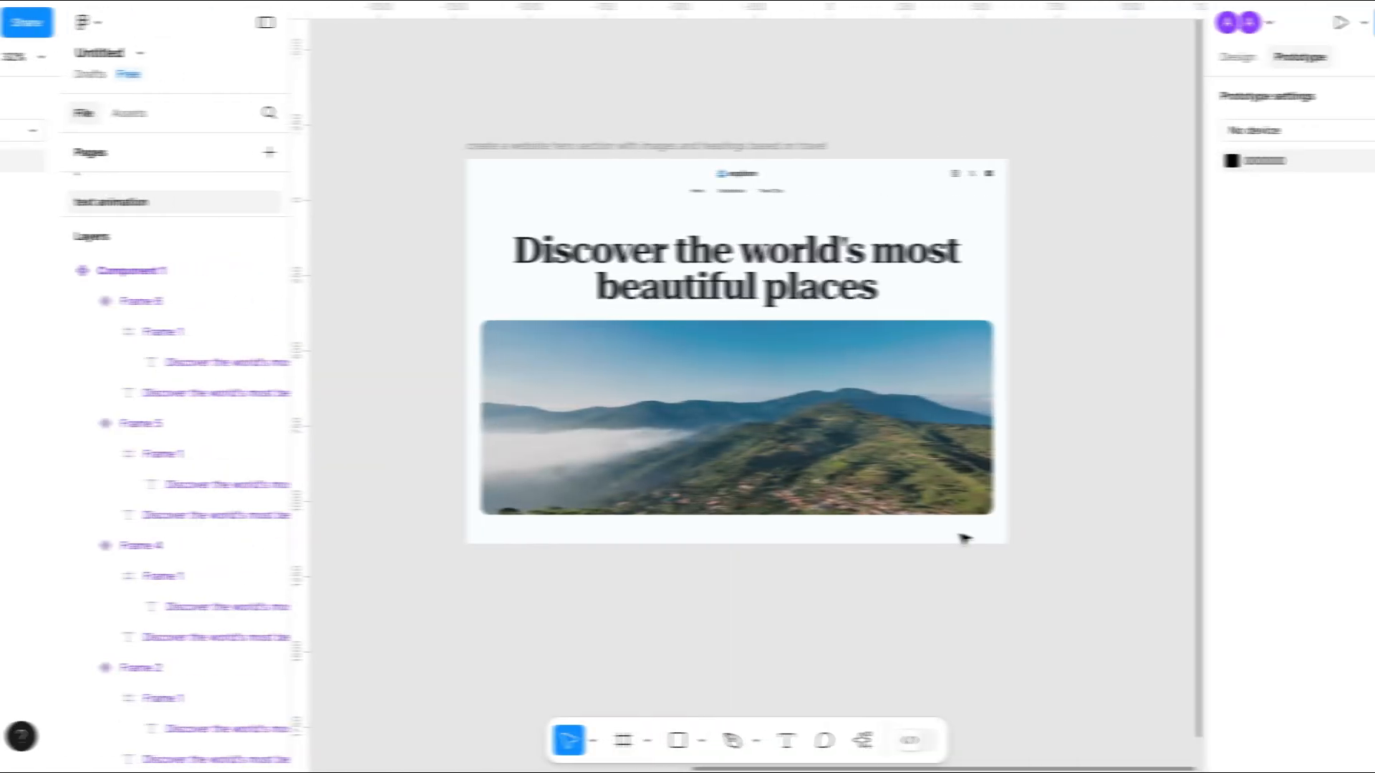
- Replace the static heading above the hero section's landscape image with an instance of Component 1 from this file's text animation assets
scroll(963, 538, "up", 5)
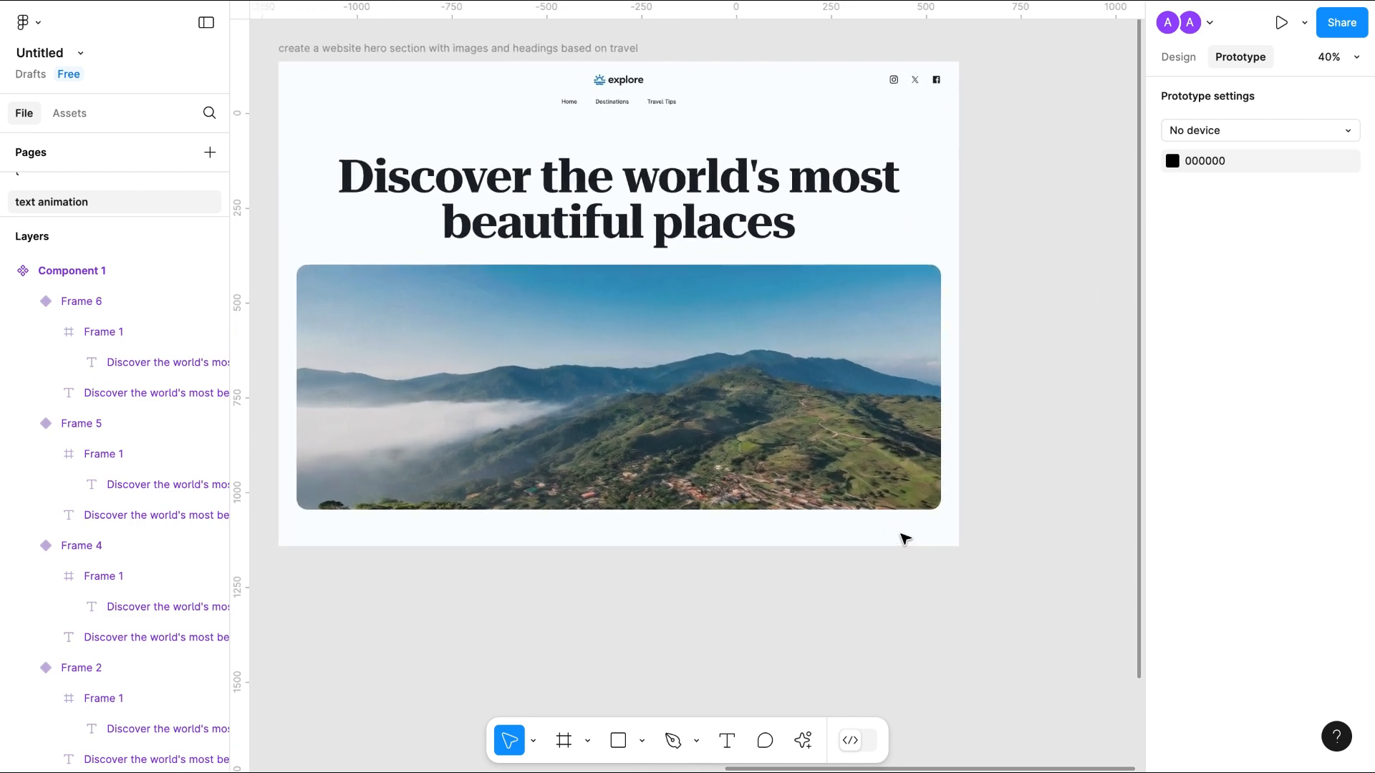
scroll(906, 540, "left", 2)
scroll(906, 540, "up", 1)
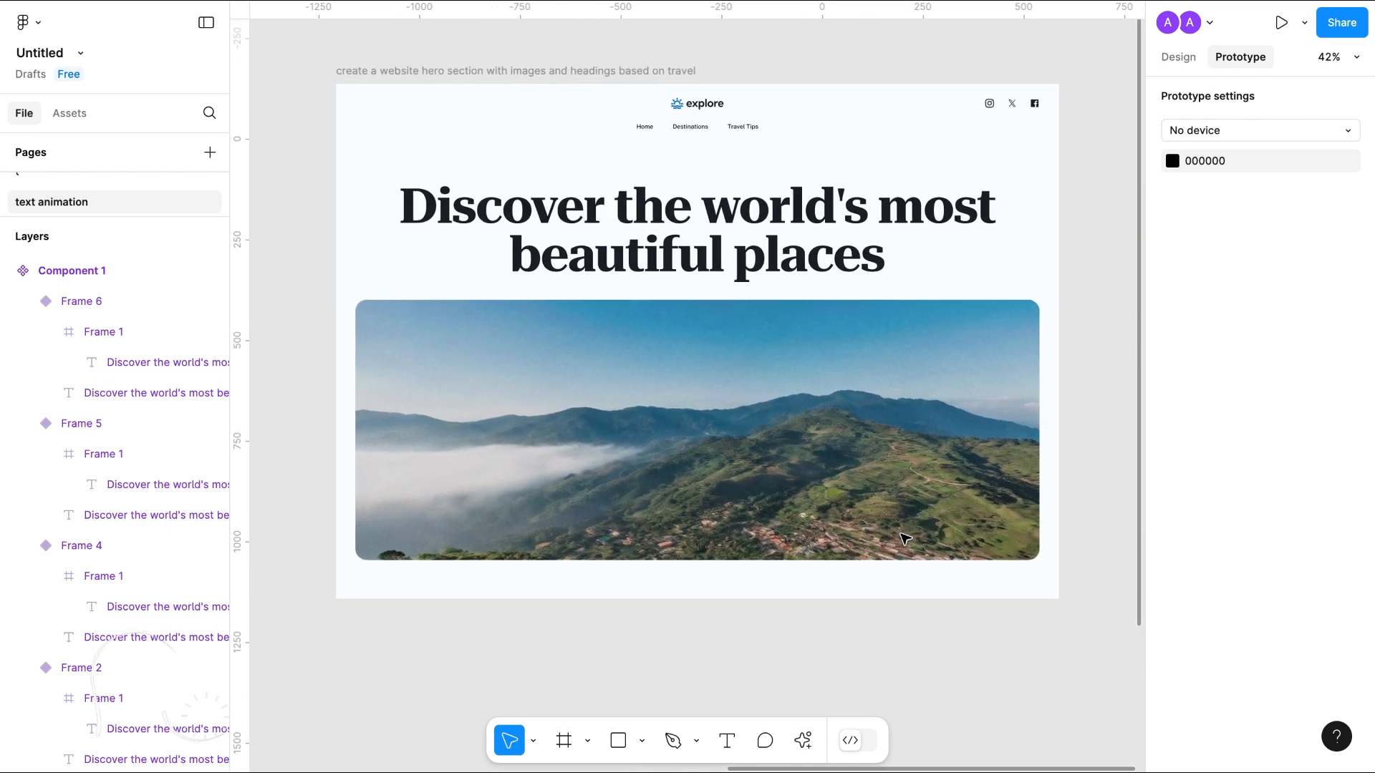
left_click(63, 117)
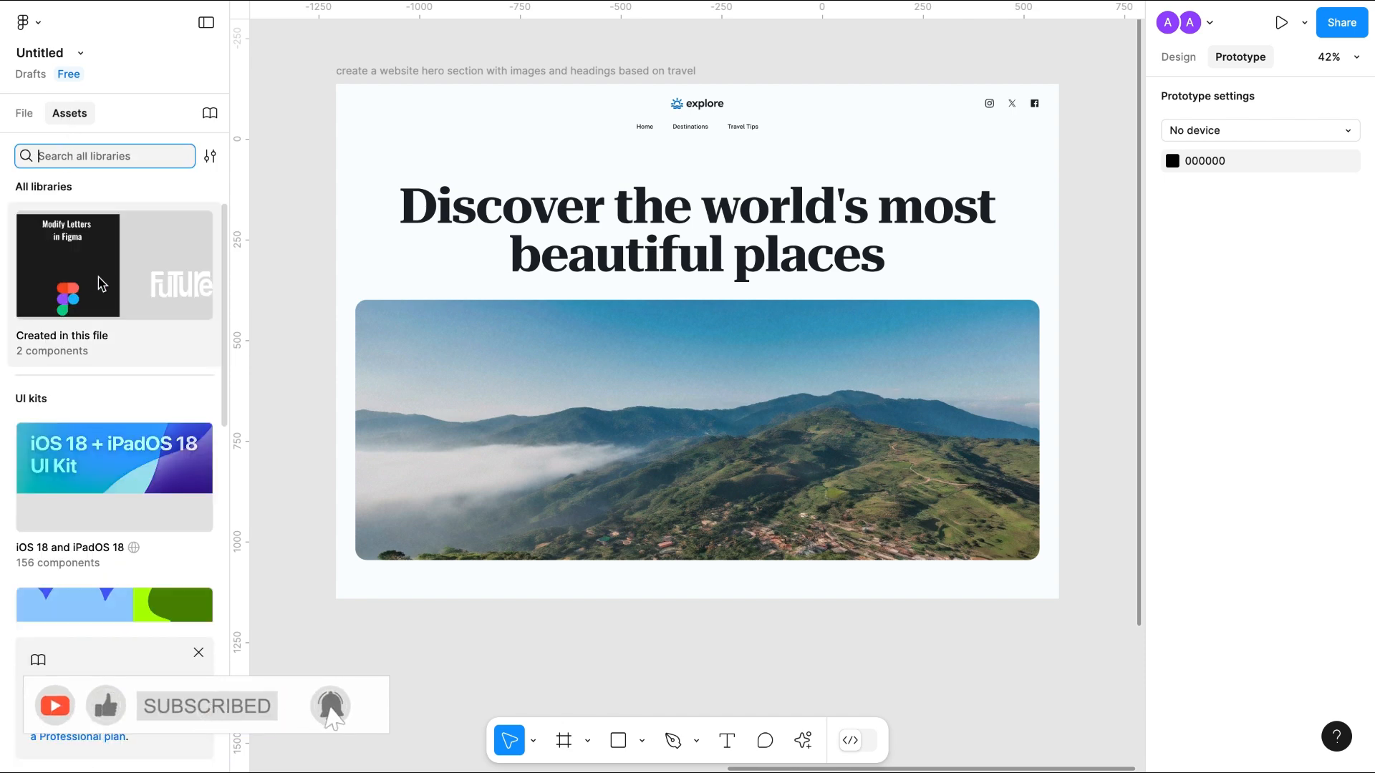
left_click(136, 295)
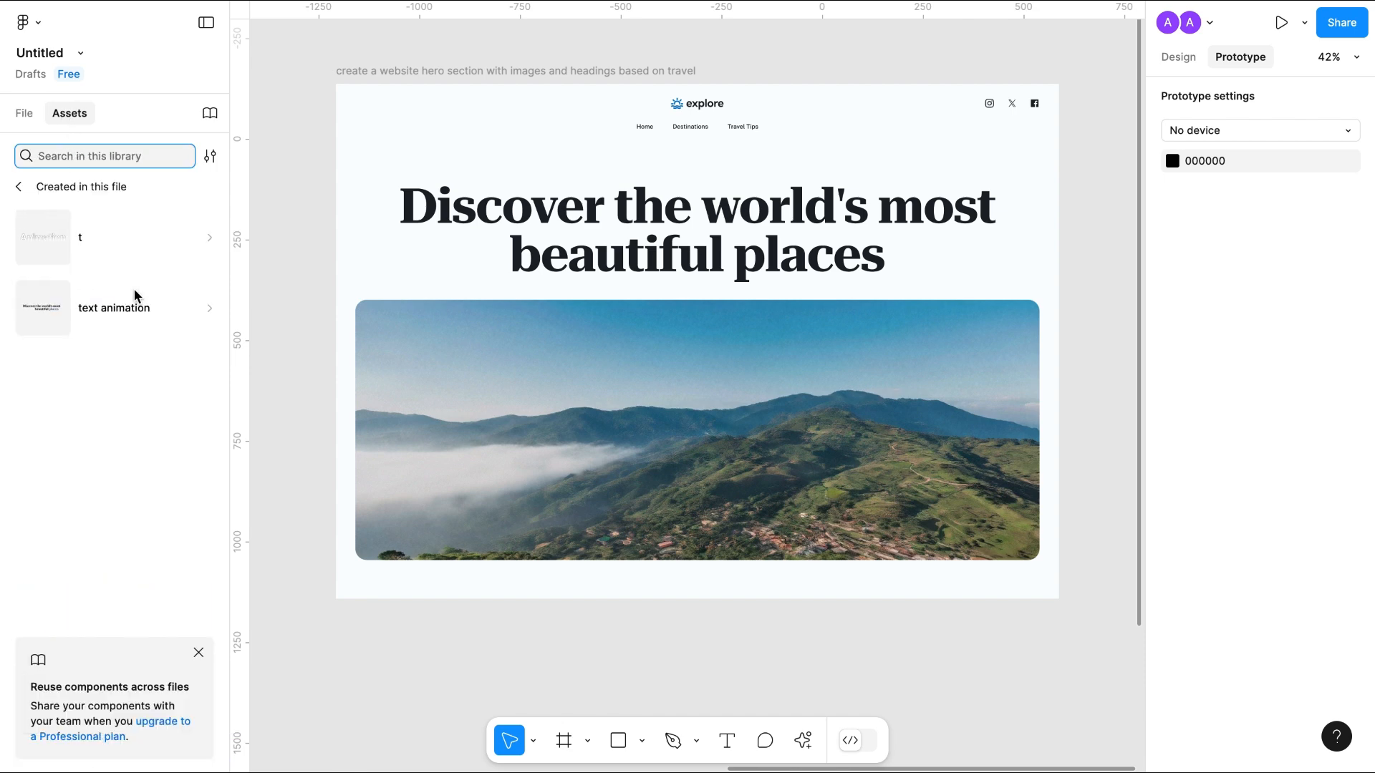
left_click(80, 314)
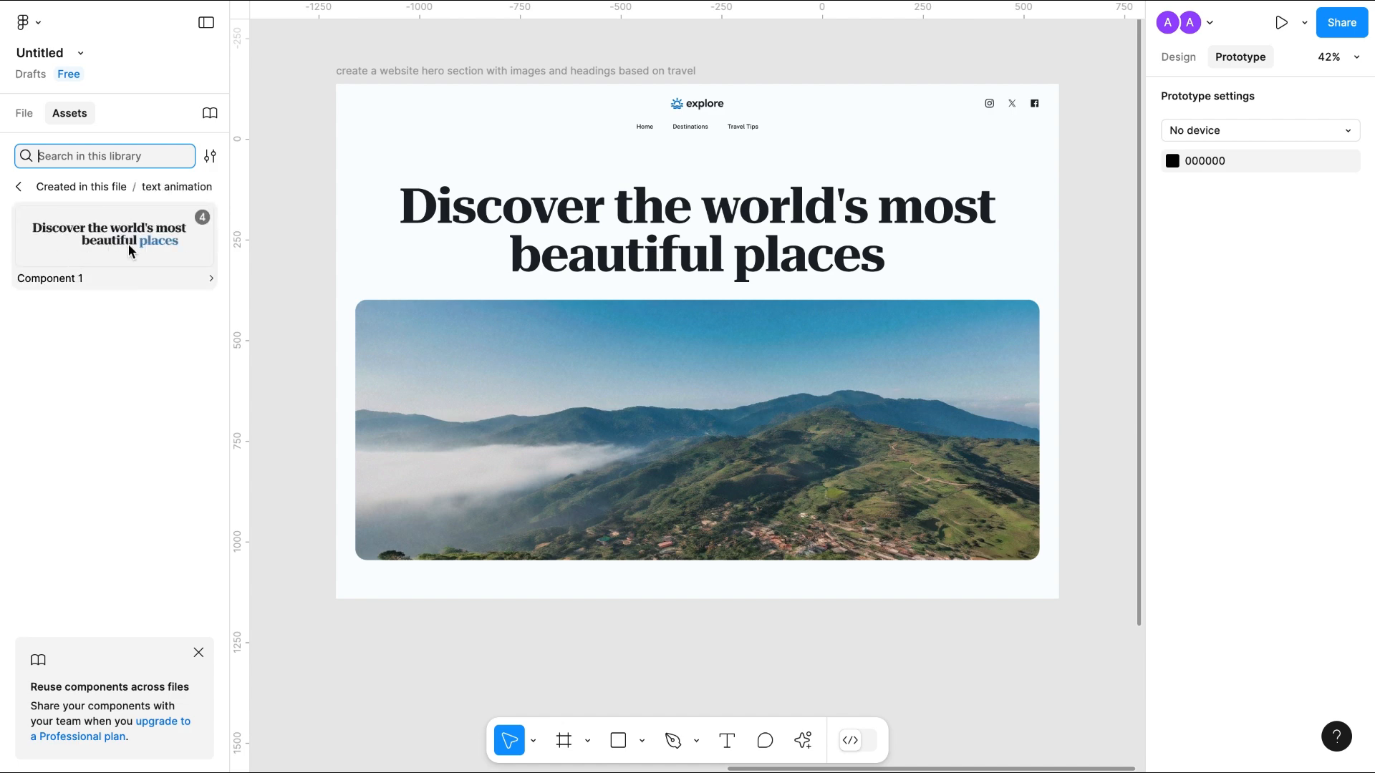
left_click_drag(120, 244, 723, 269)
scroll(724, 179, "down", 3)
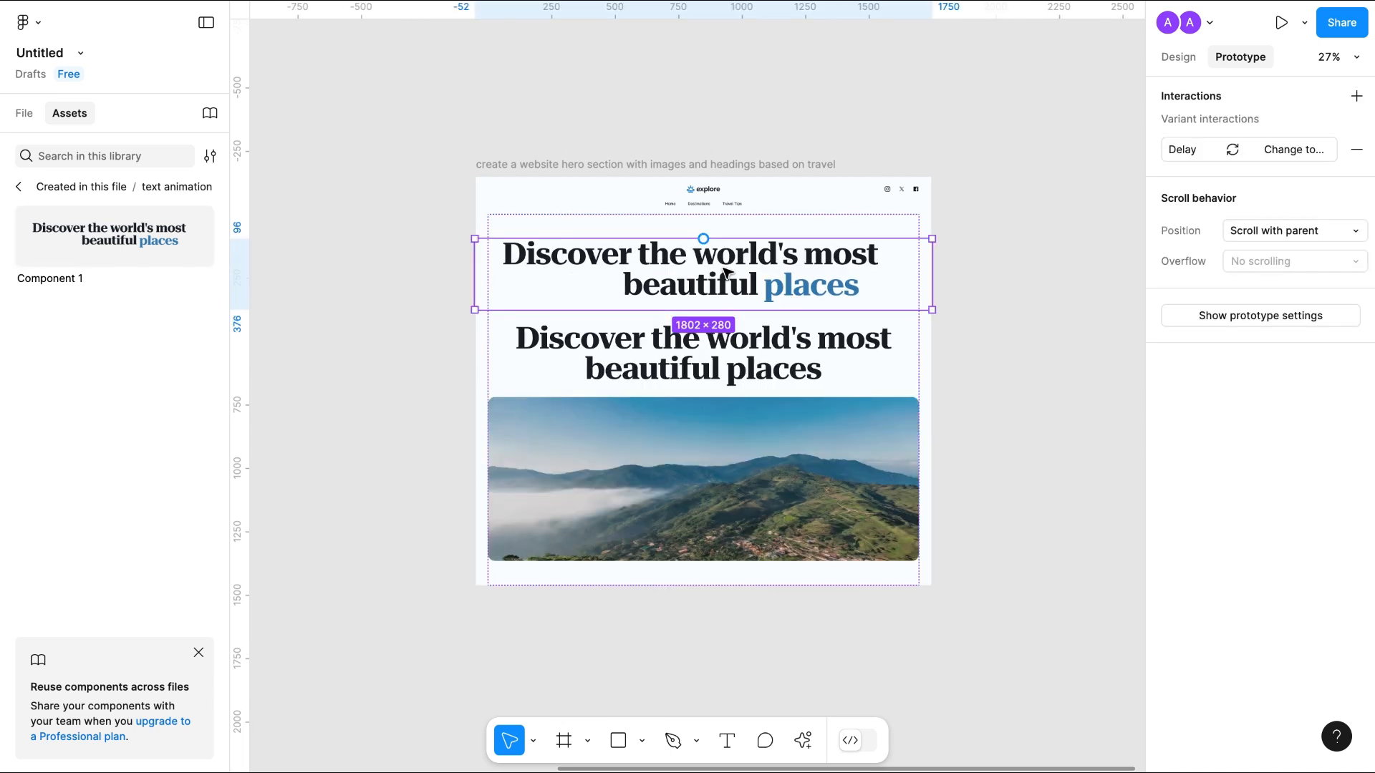
left_click(715, 354)
key("Delete")
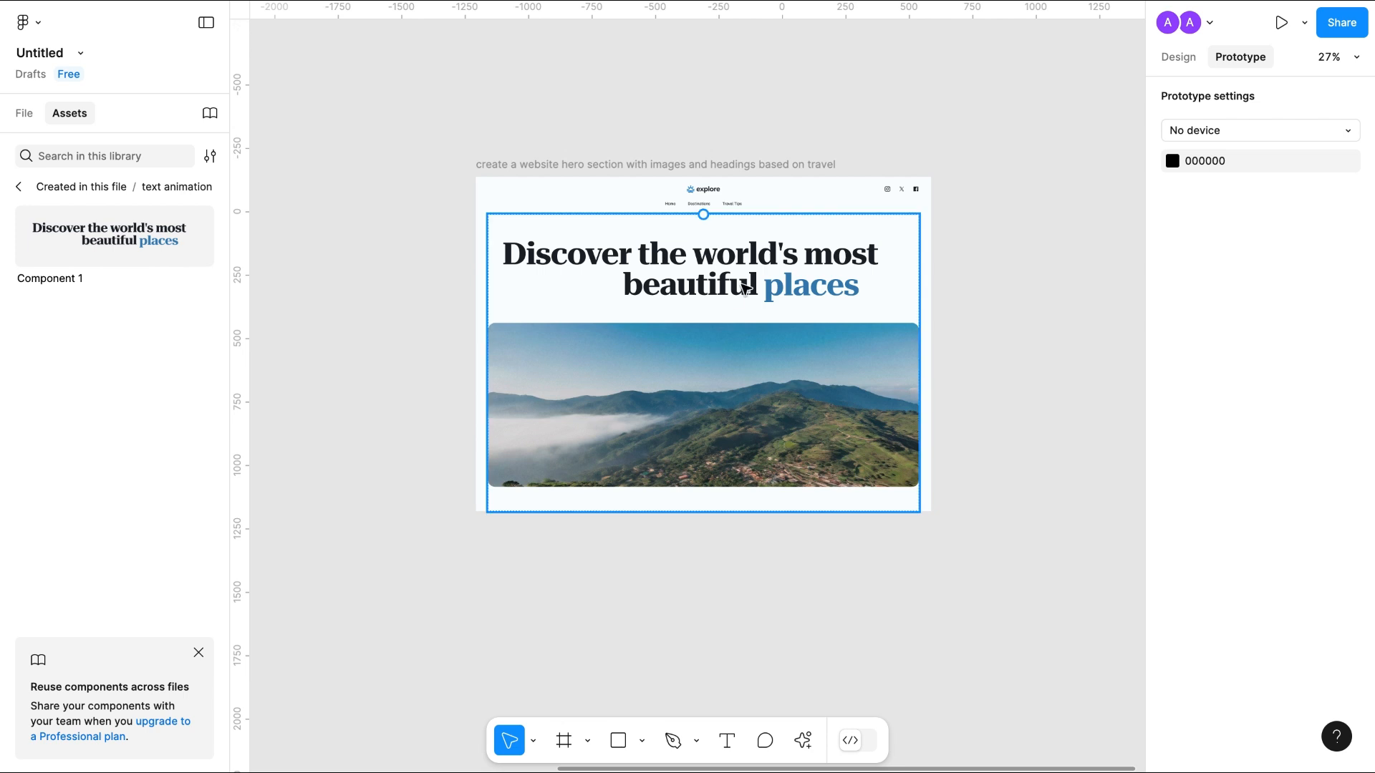
- Start the prototype presentation from the travel hero section frame
scroll(685, 593, "down", 1)
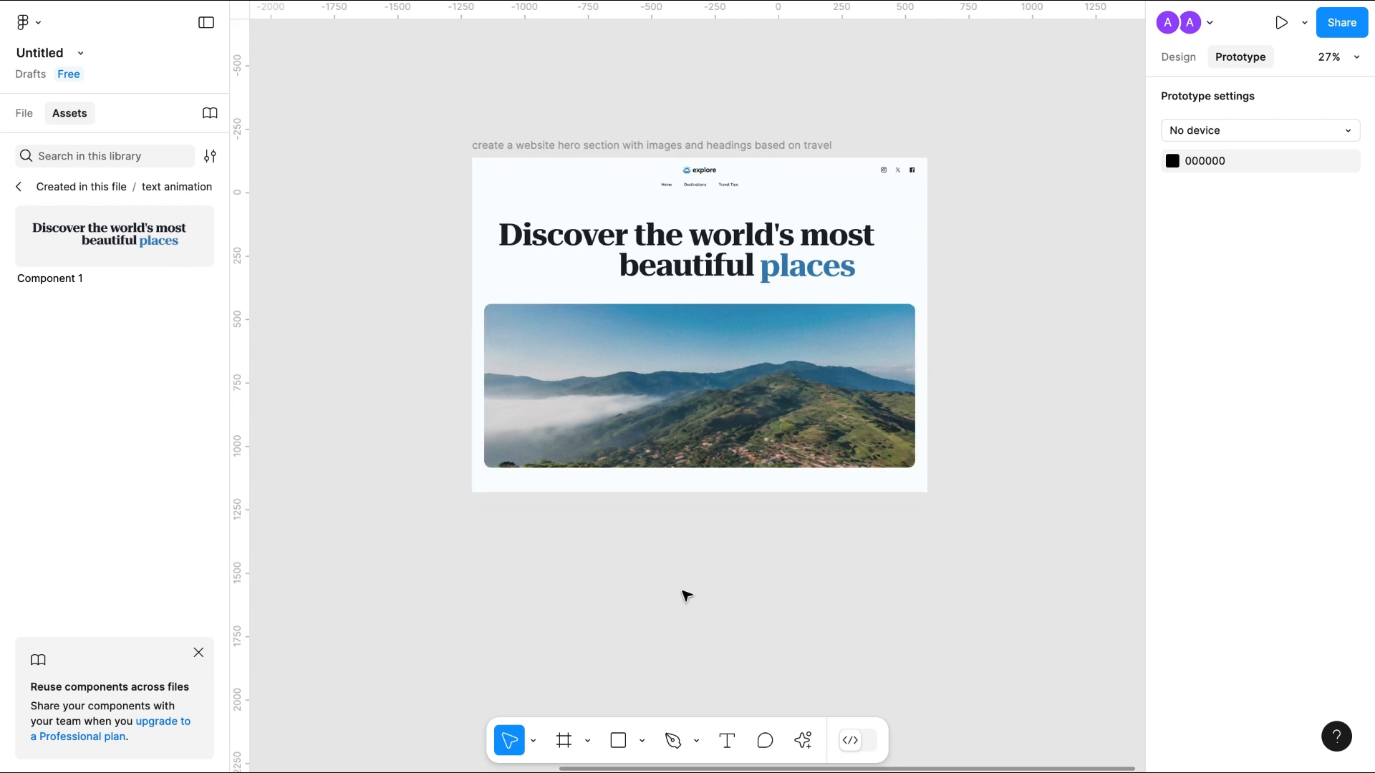
scroll(686, 596, "up", 3)
scroll(687, 595, "up", 1)
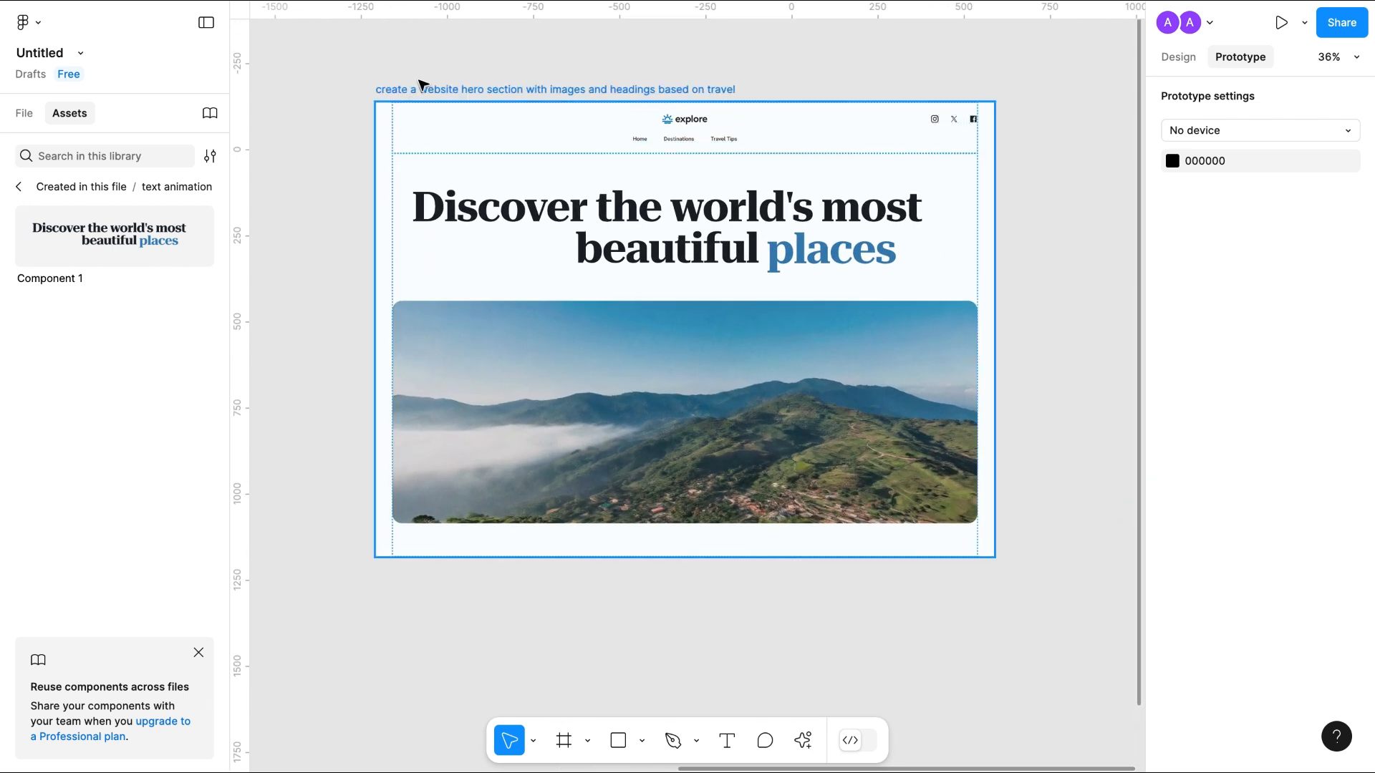
left_click(423, 92)
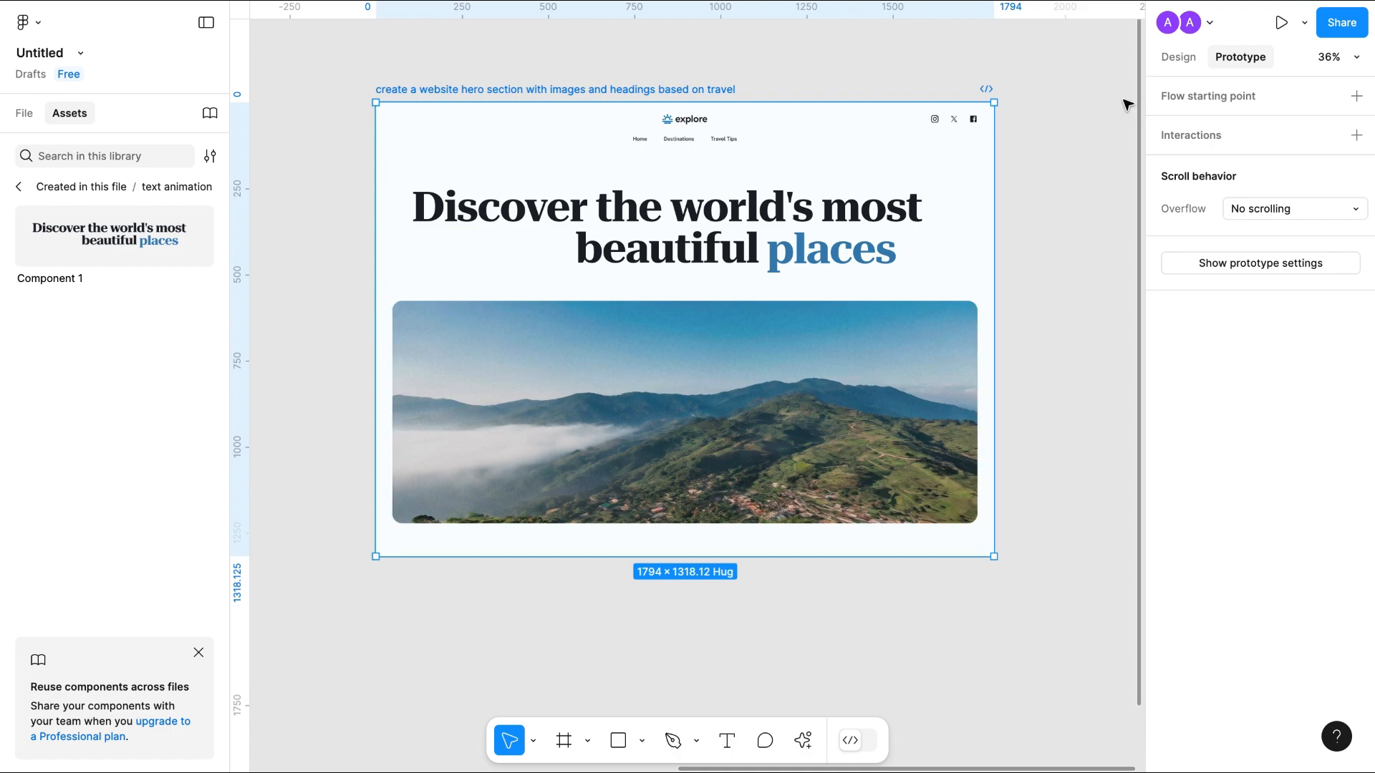
left_click(1282, 26)
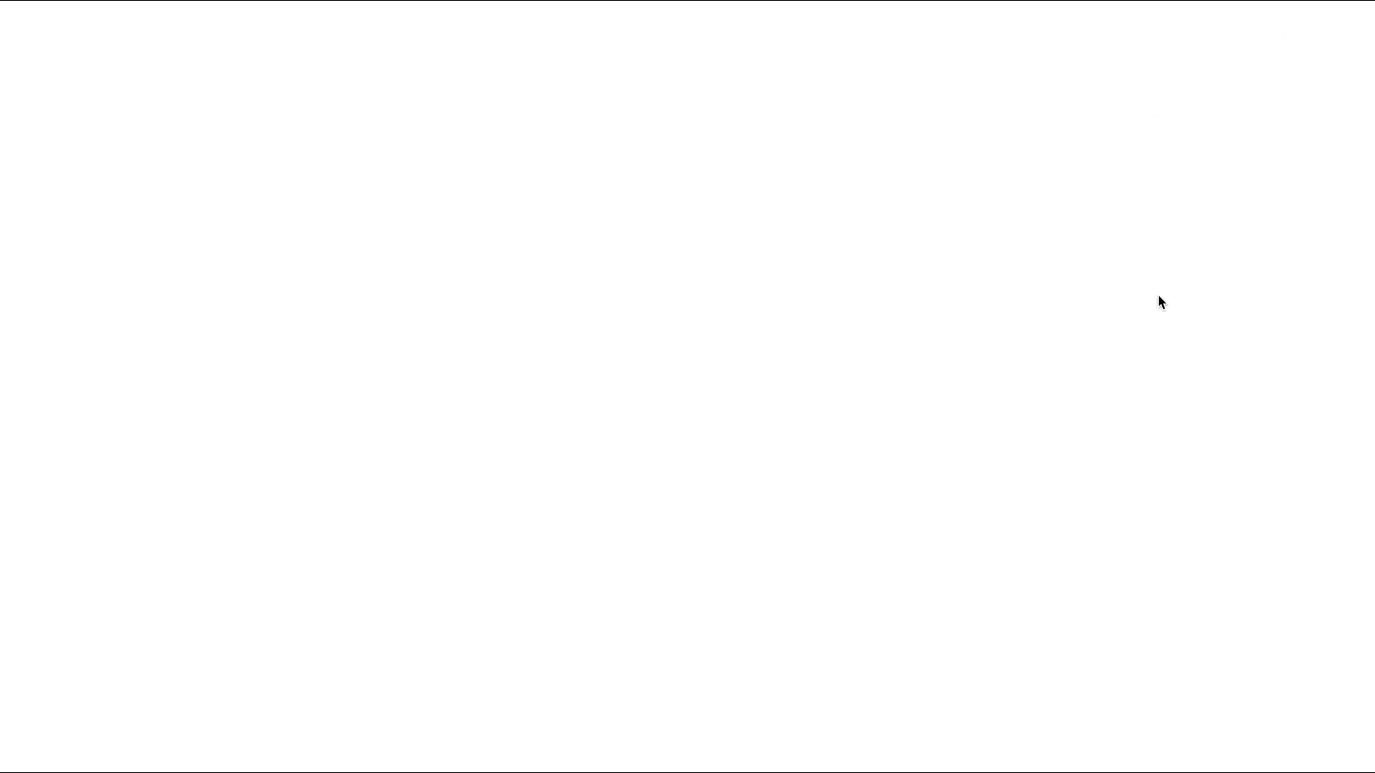